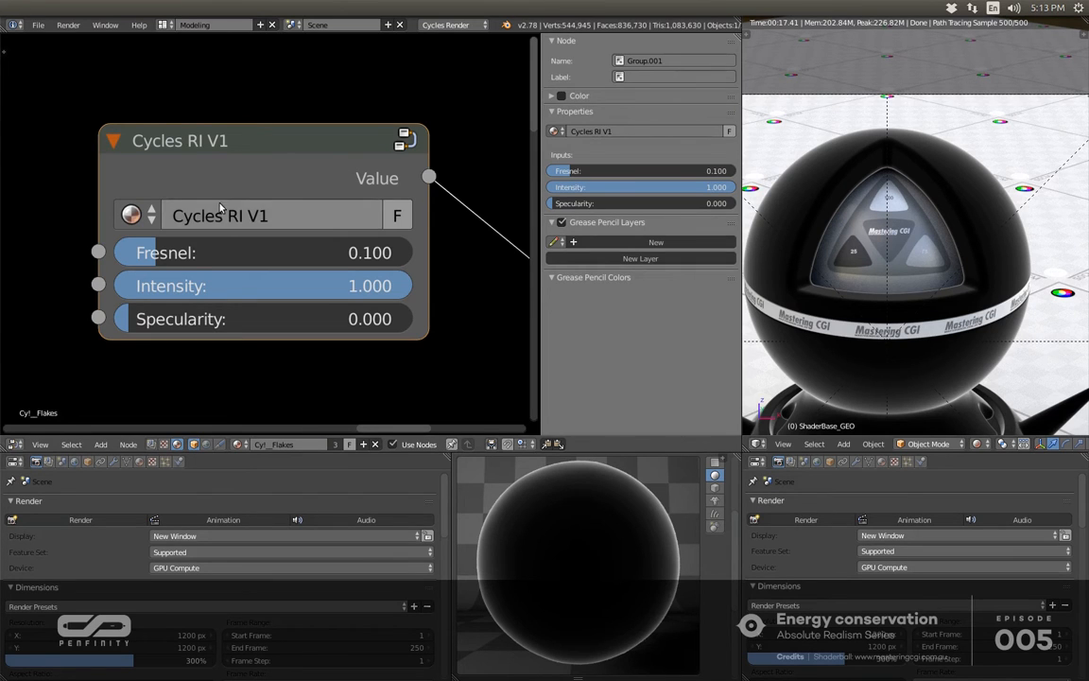
# - Switch the material preview from the Cycles RI V1 group to the Value output of the Cycles RI node group
pyautogui.moveTo(227, 160)
pyautogui.mouseDown()
pyautogui.moveTo(266, 122)
pyautogui.moveTo(215, 151)
pyautogui.mouseUp()
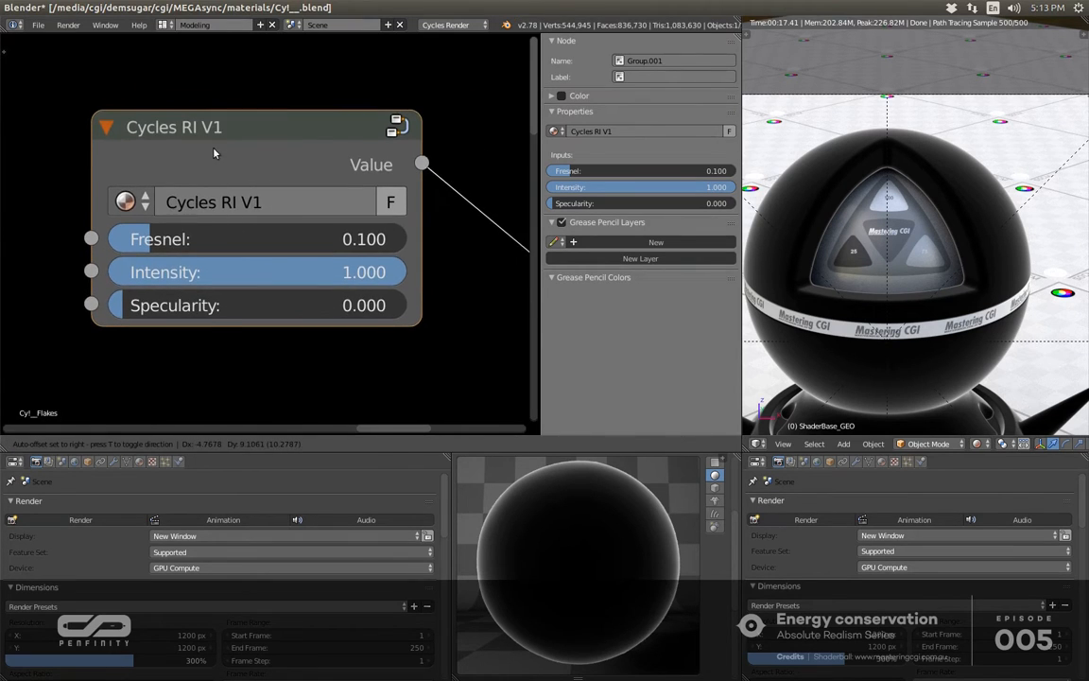
pyautogui.scroll(-1, 216, 189)
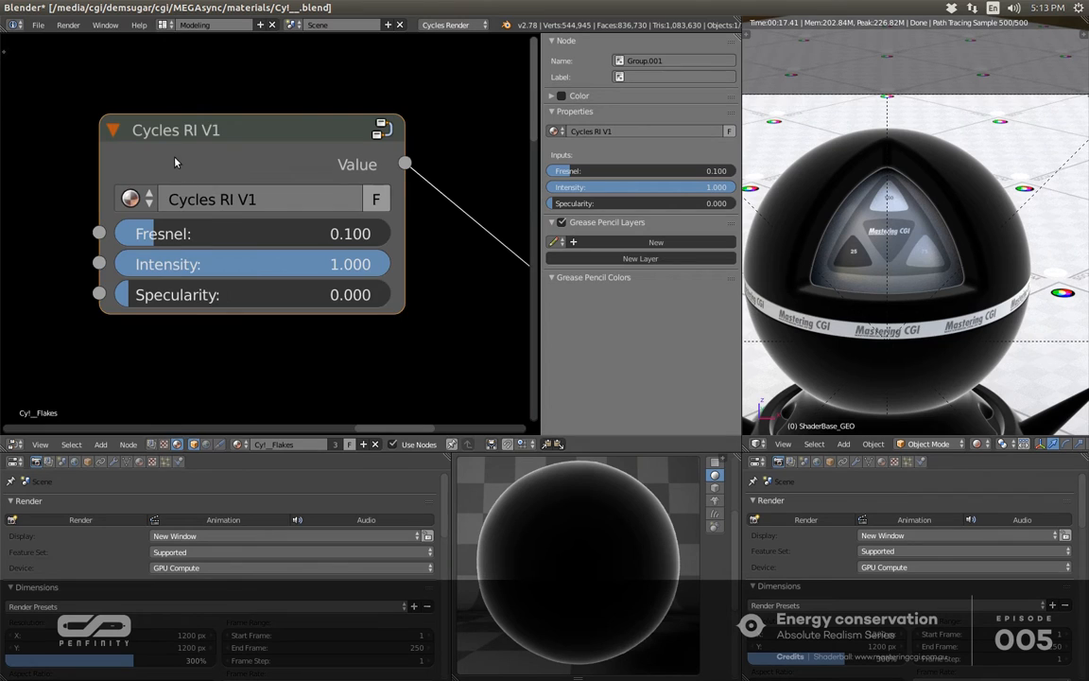
pyautogui.scroll(-7, 174, 163)
pyautogui.moveTo(205, 335); pyautogui.dragTo(184, 162, button='middle')
pyautogui.scroll(5, 182, 180)
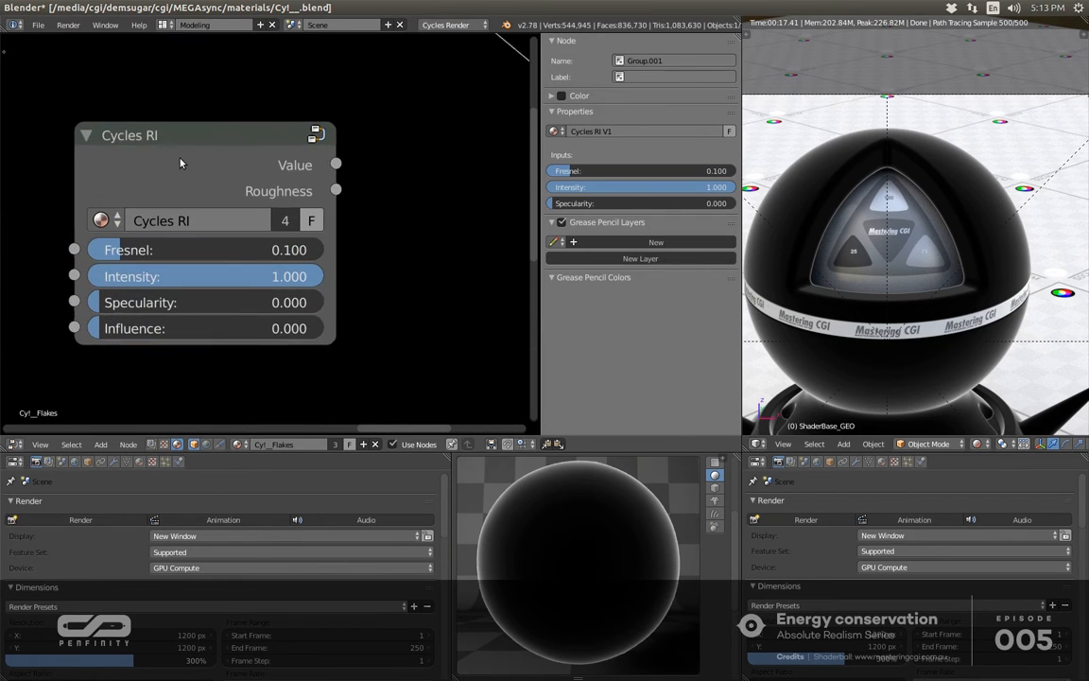
pyautogui.click(180, 160)
pyautogui.scroll(2, 139, 220)
pyautogui.moveTo(139, 219); pyautogui.dragTo(186, 219, button='middle')
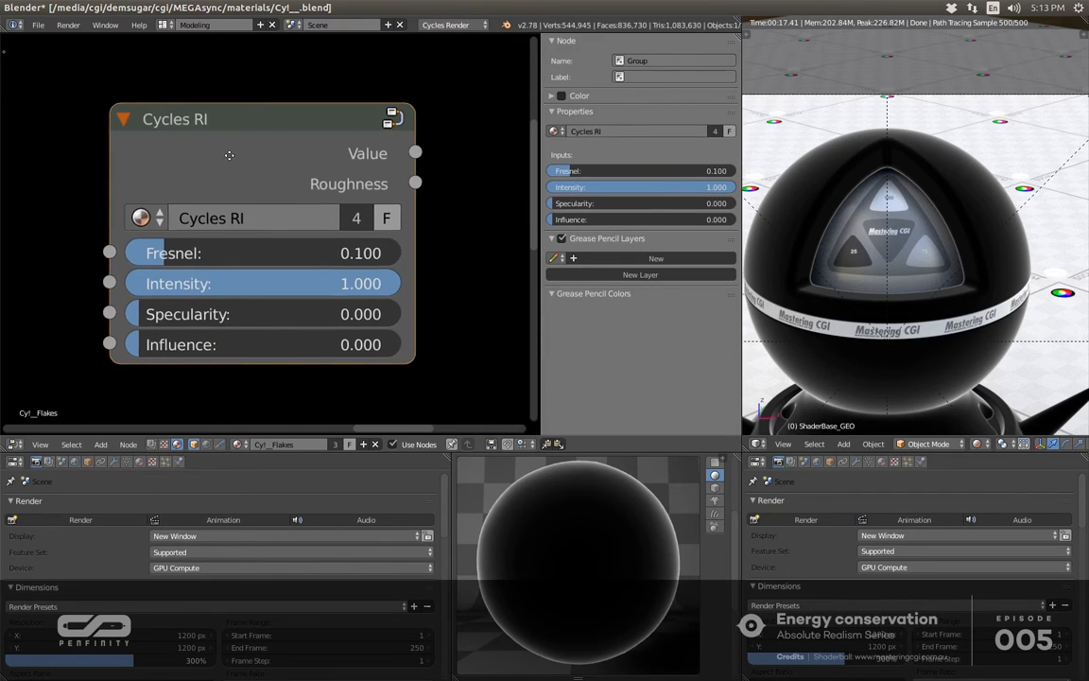
pyautogui.moveTo(235, 161); pyautogui.dragTo(223, 154, button='middle')
pyautogui.keyDown('ctrl'); pyautogui.keyDown('shift'); pyautogui.click(249, 122); pyautogui.keyUp('shift'); pyautogui.keyUp('ctrl')
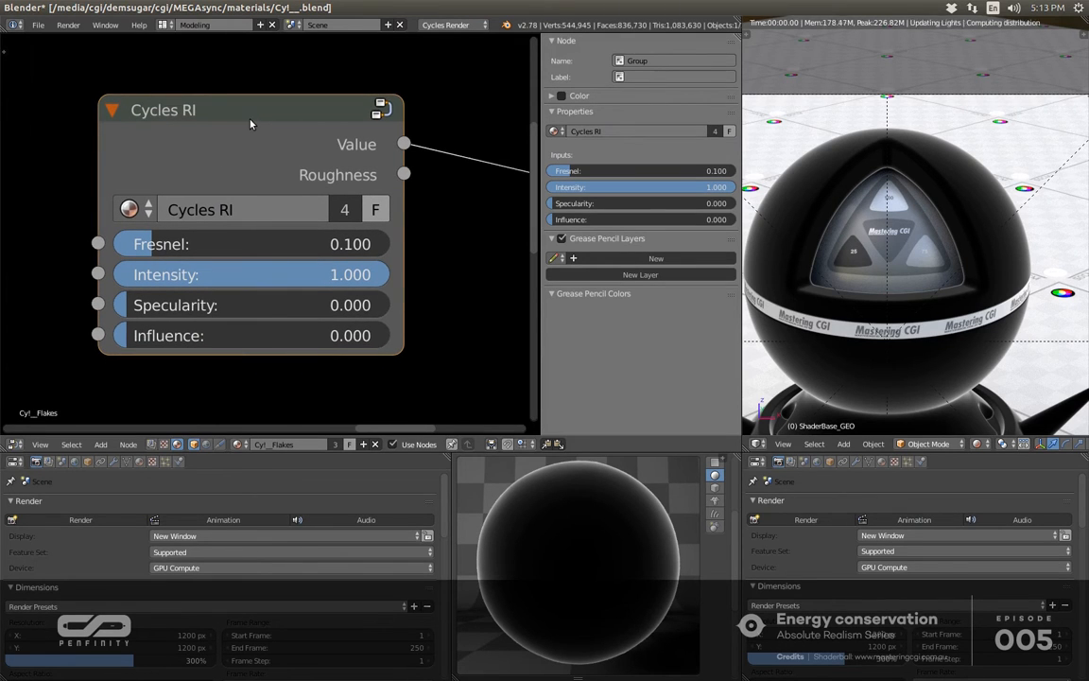
pyautogui.moveTo(254, 201); pyautogui.dragTo(239, 182, button='middle')
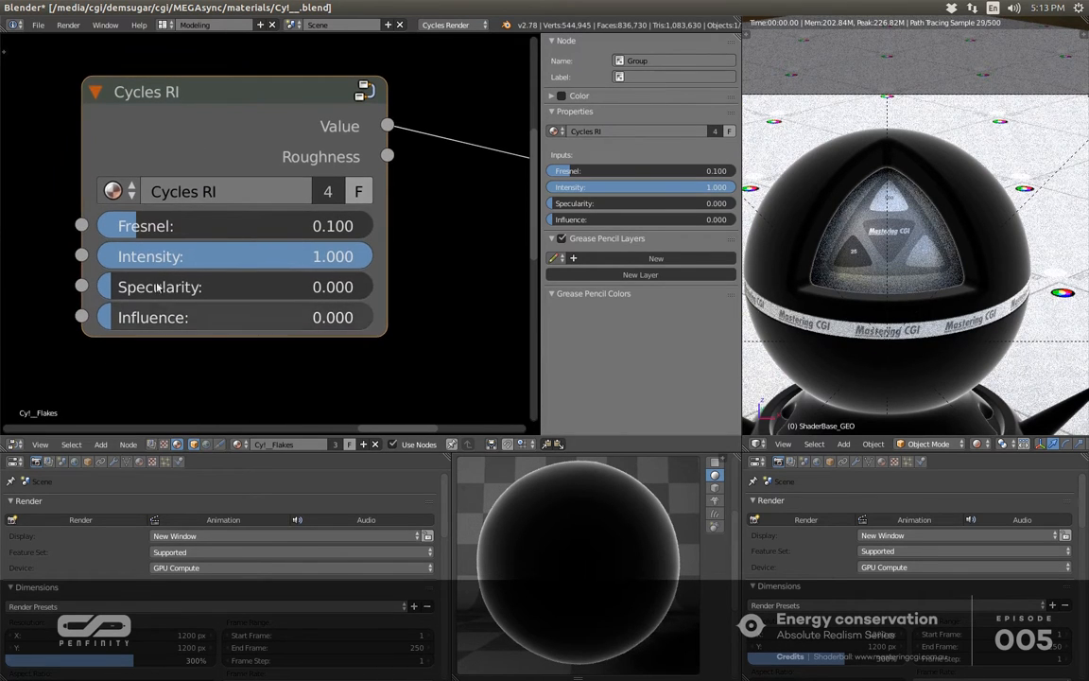
# - Set the Cycles RI node's Fresnel to 0.137 and its Specularity to 0.032
pyautogui.moveTo(133, 226); pyautogui.dragTo(168, 254)
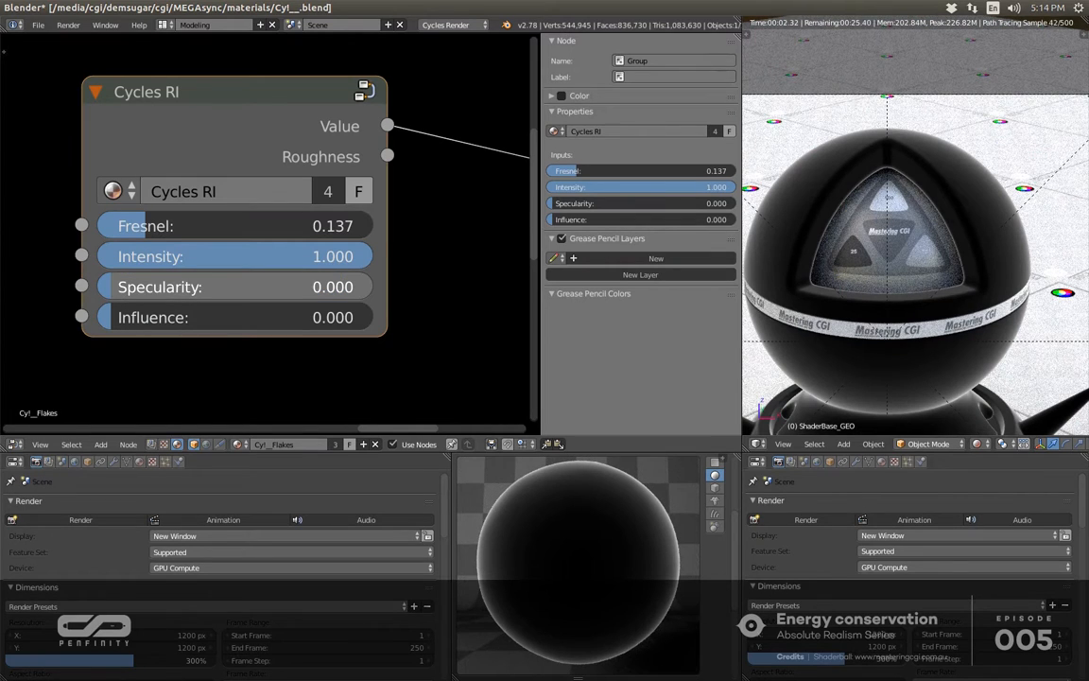
pyautogui.click(129, 283)
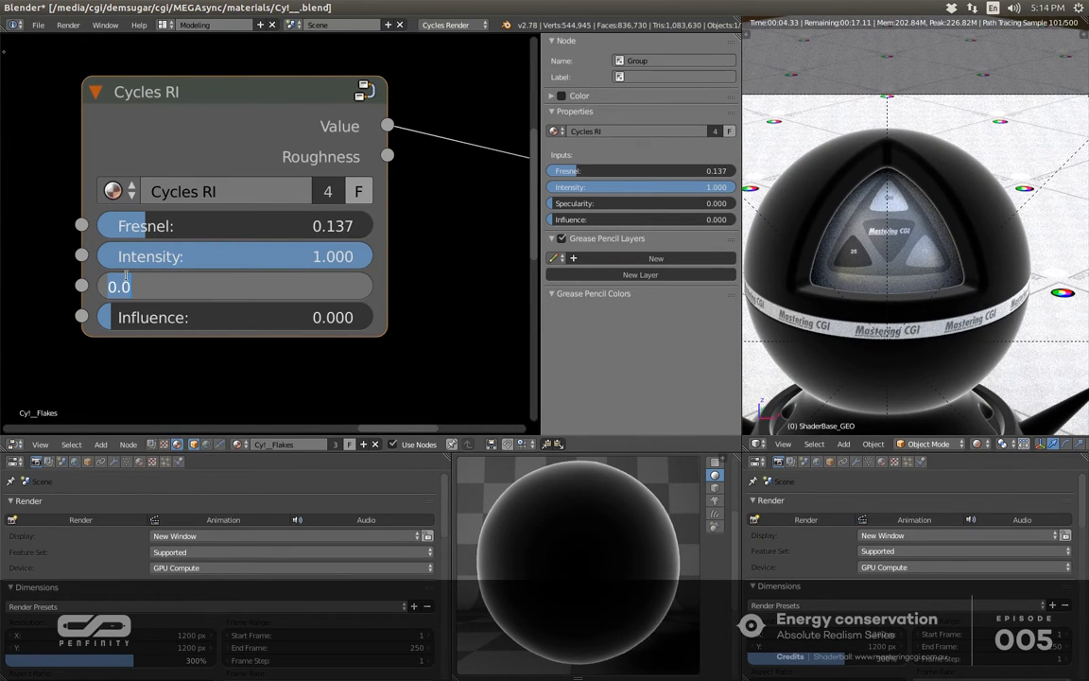
pyautogui.click(169, 307)
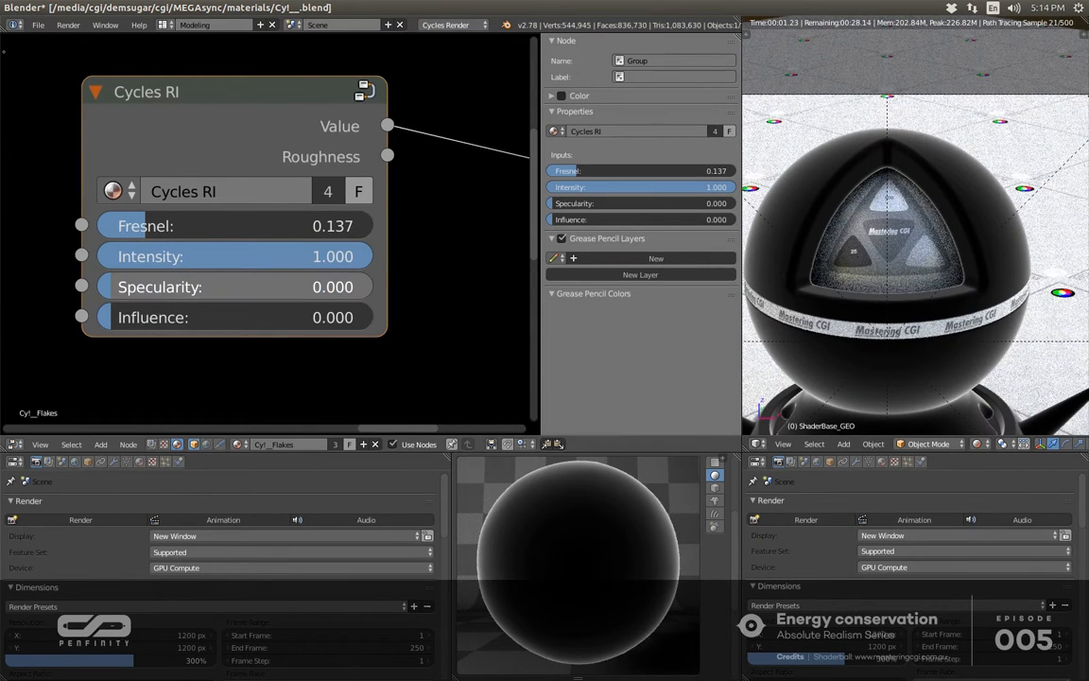
pyautogui.click(129, 287)
pyautogui.click(165, 309)
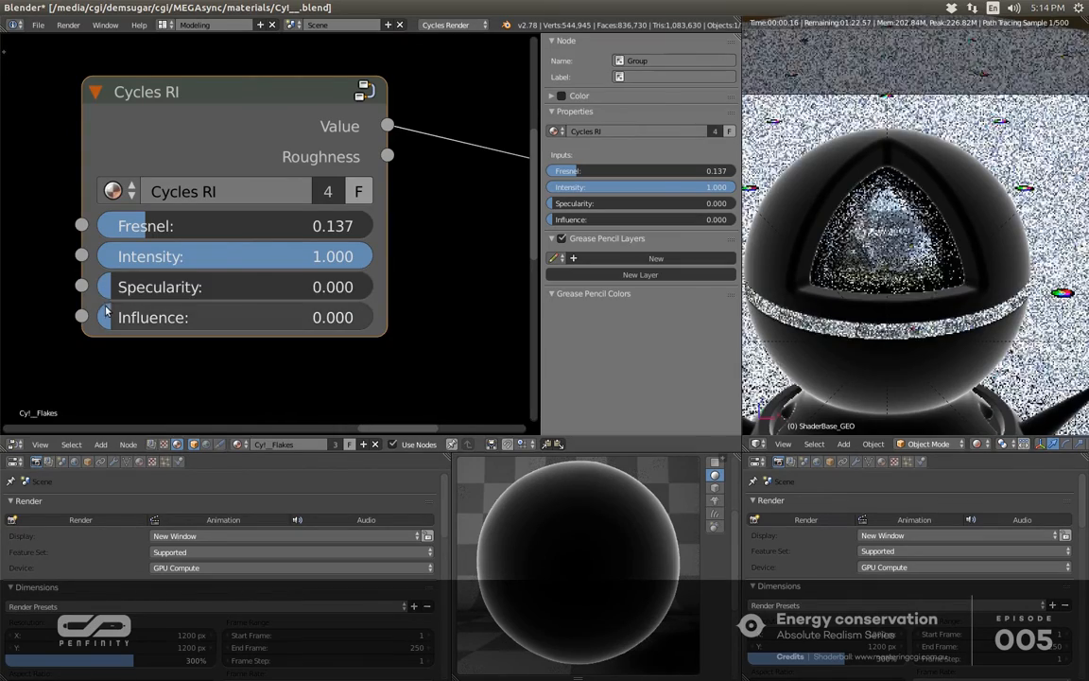
pyautogui.moveTo(129, 287)
pyautogui.mouseDown()
pyautogui.moveTo(176, 286)
pyautogui.moveTo(136, 286)
pyautogui.mouseUp()
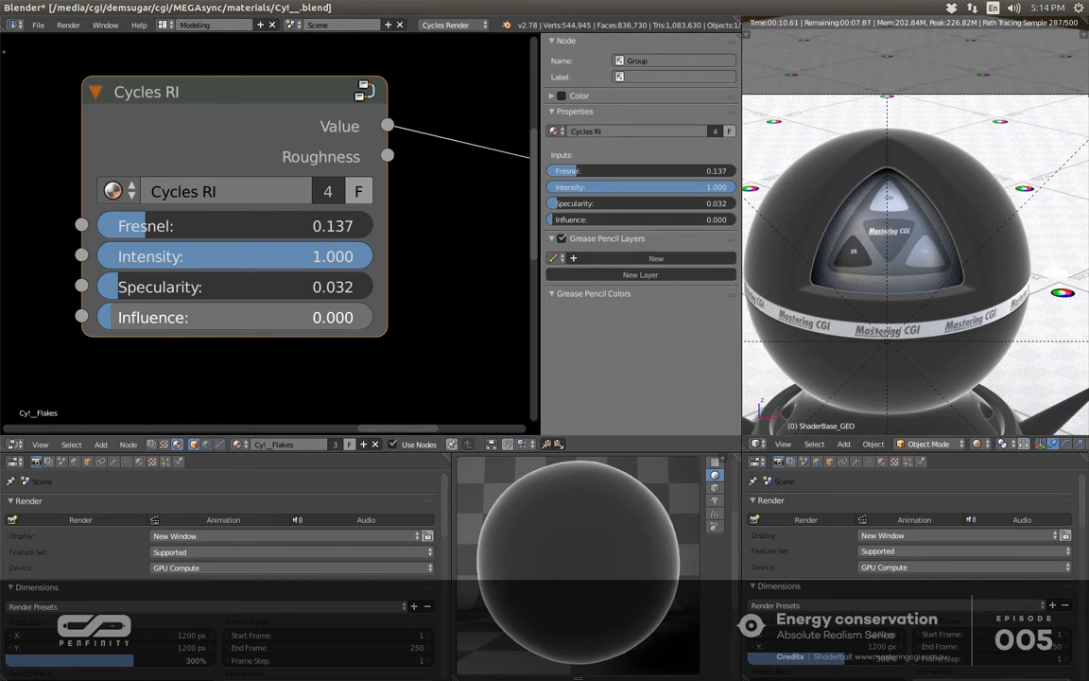
# - Raise the Cycles RI node's Influence to 0.911
pyautogui.click(234, 318)
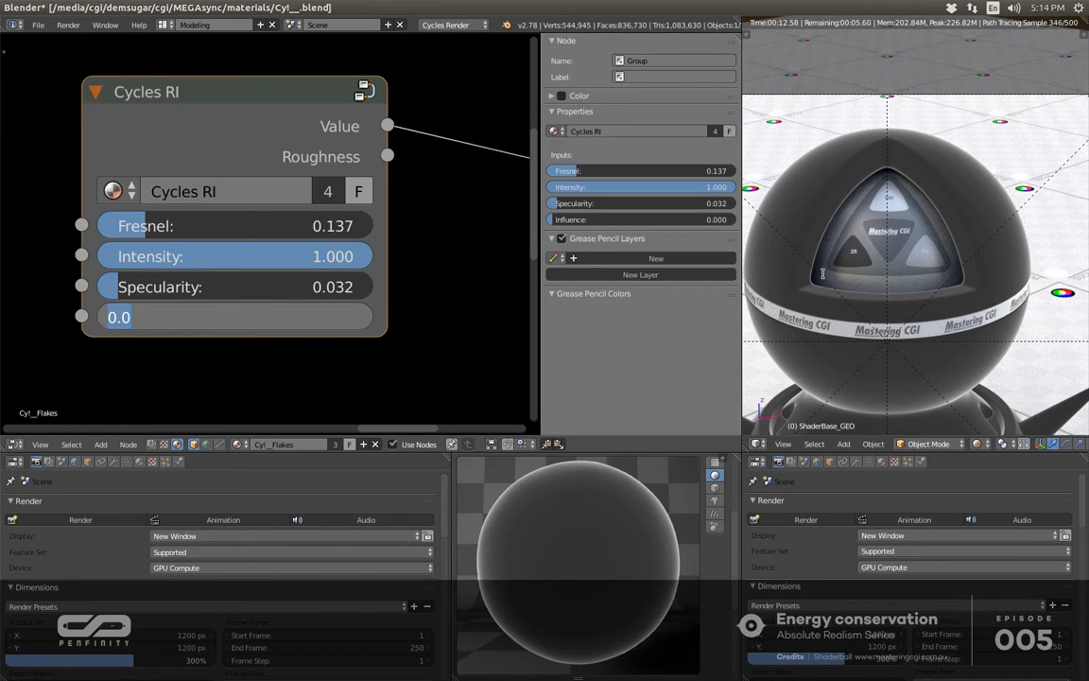
pyautogui.press('Return')
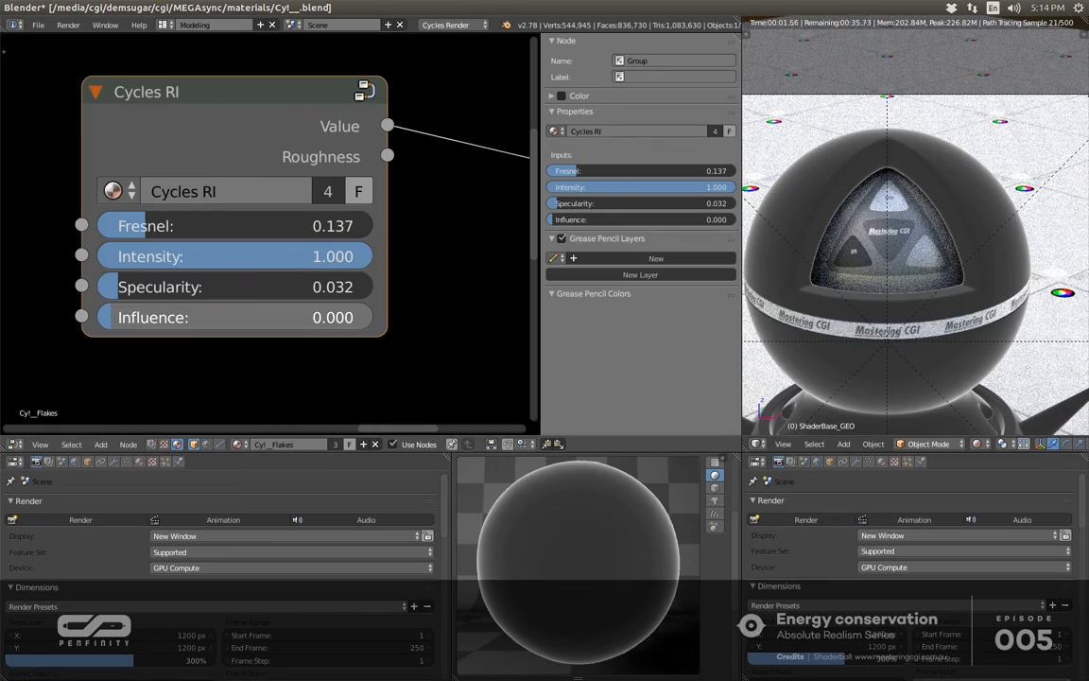
pyautogui.moveTo(235, 318); pyautogui.dragTo(479, 318)
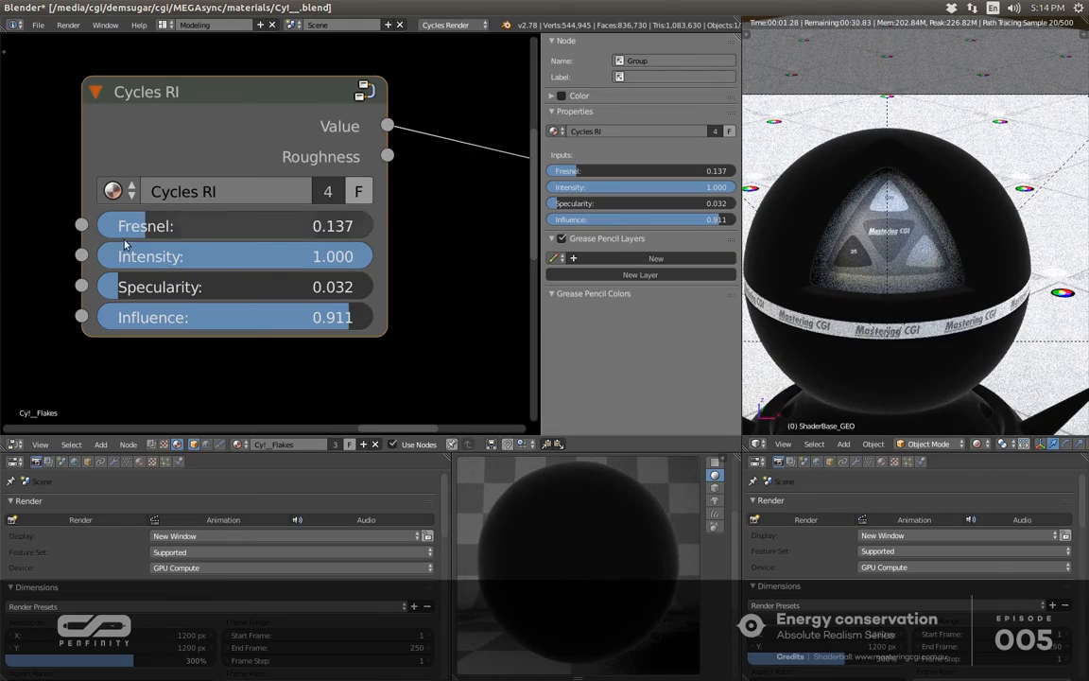
# - Set the Cycles RI node's Fresnel to 0.184 and return its Influence to 0.000
pyautogui.moveTo(139, 231)
pyautogui.mouseDown()
pyautogui.moveTo(170, 231)
pyautogui.moveTo(153, 231)
pyautogui.mouseUp()
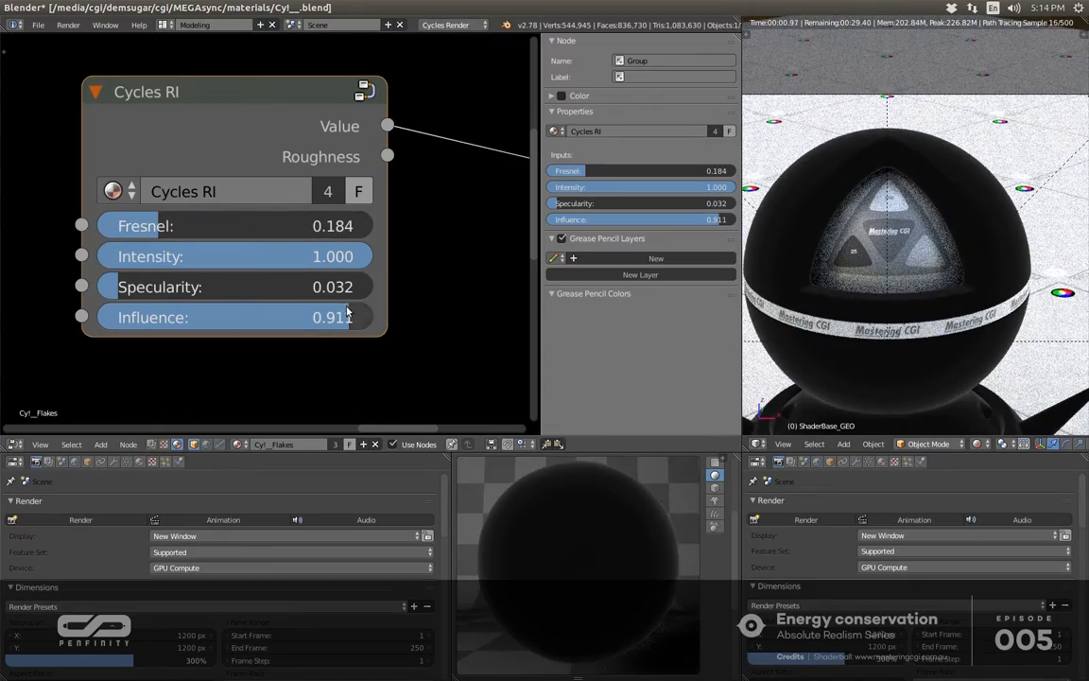
pyautogui.moveTo(348, 317); pyautogui.dragTo(102, 317)
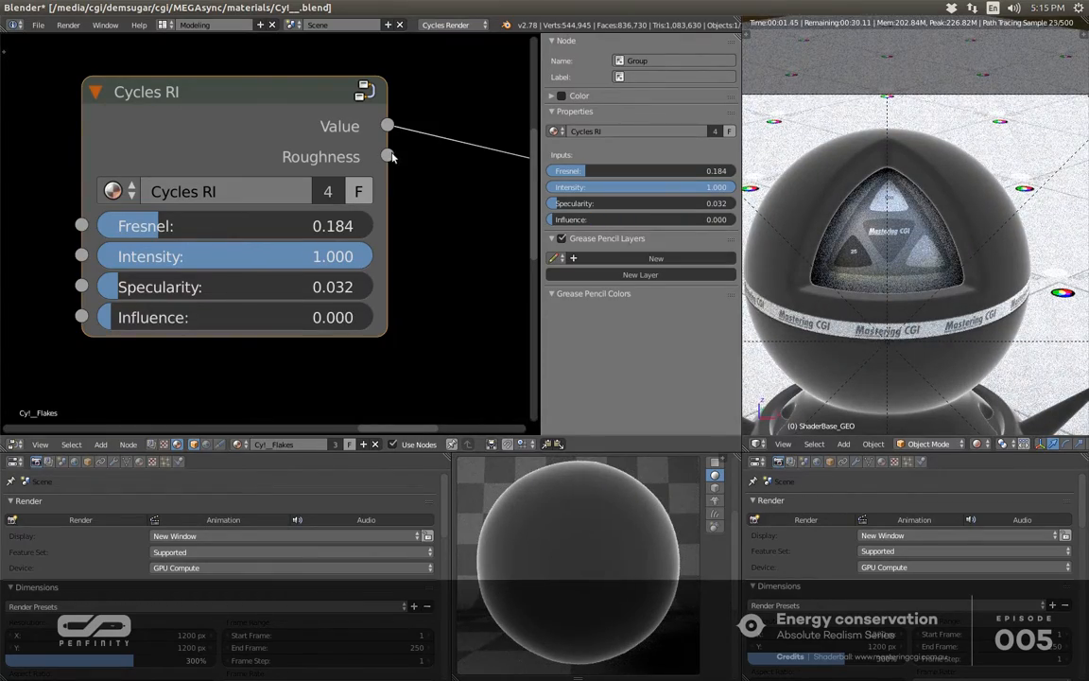
pyautogui.moveTo(388, 156); pyautogui.dragTo(441, 170)
# - Select the Cycles RI V1 node group above and open it for editing
pyautogui.scroll(-3, 251, 197)
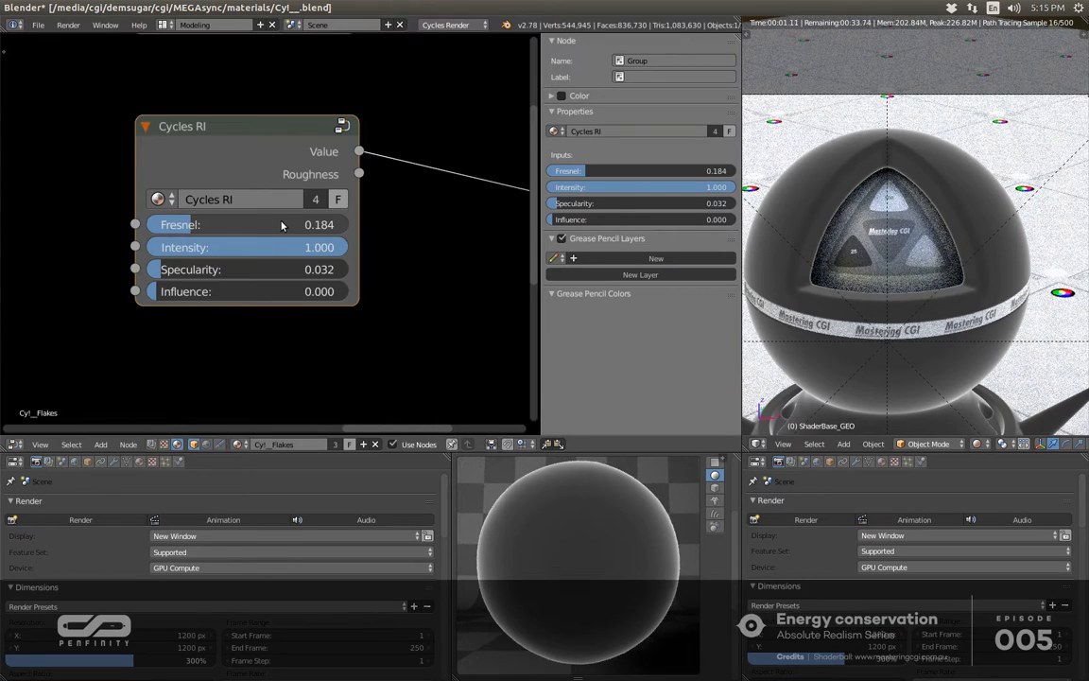
pyautogui.moveTo(259, 83); pyautogui.dragTo(274, 254, button='middle')
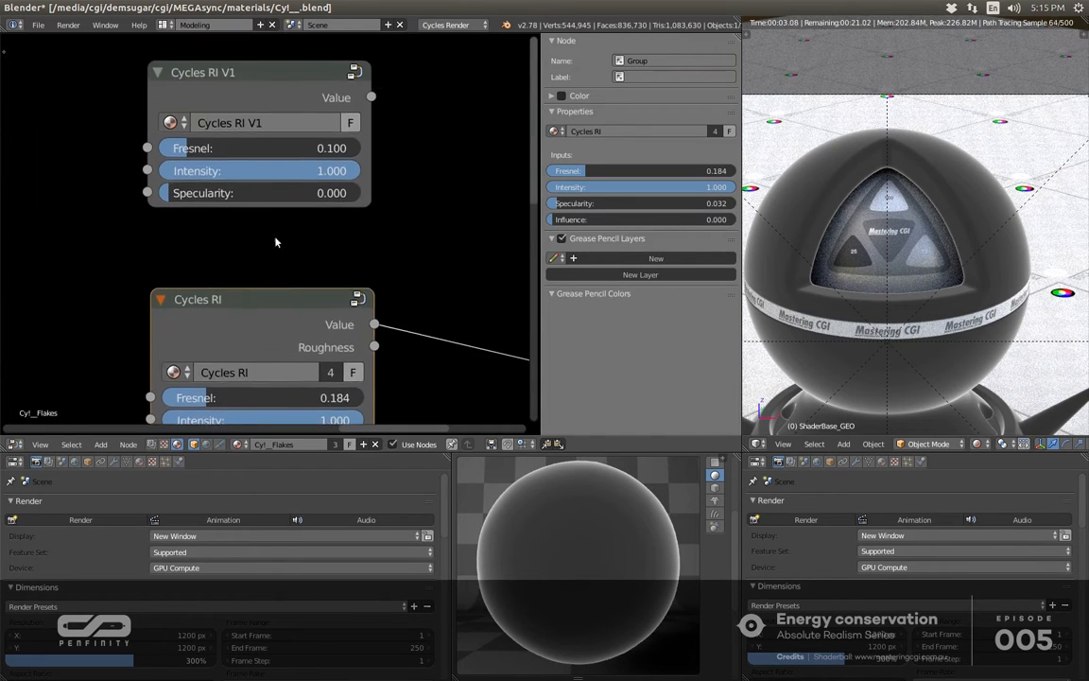
pyautogui.moveTo(278, 180); pyautogui.dragTo(276, 259, button='middle')
pyautogui.click(276, 150)
pyautogui.scroll(2, 276, 150)
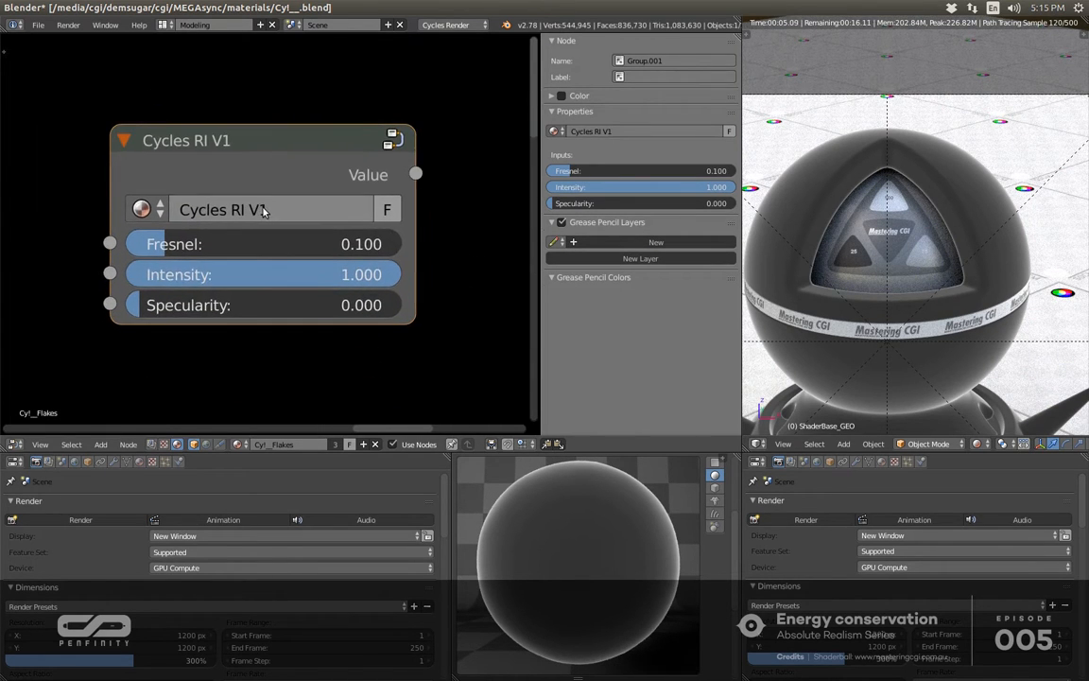
pyautogui.scroll(-3, 199, 170)
pyautogui.press('Tab')
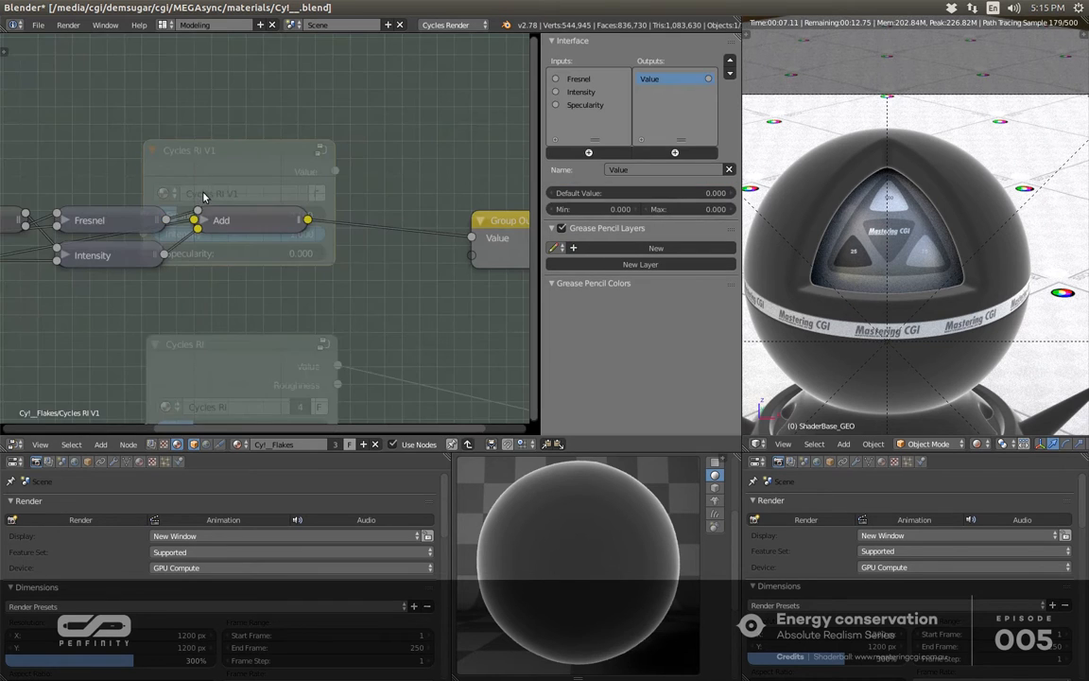
# - Examine the Layer Weight, Fresnel, Intensity and Add nodes inside the Cycles RI V1 group, expanding and collapsing the math and mix nodes
pyautogui.scroll(-1, 204, 196)
pyautogui.moveTo(244, 269); pyautogui.dragTo(298, 300, button='middle')
pyautogui.scroll(3, 324, 263)
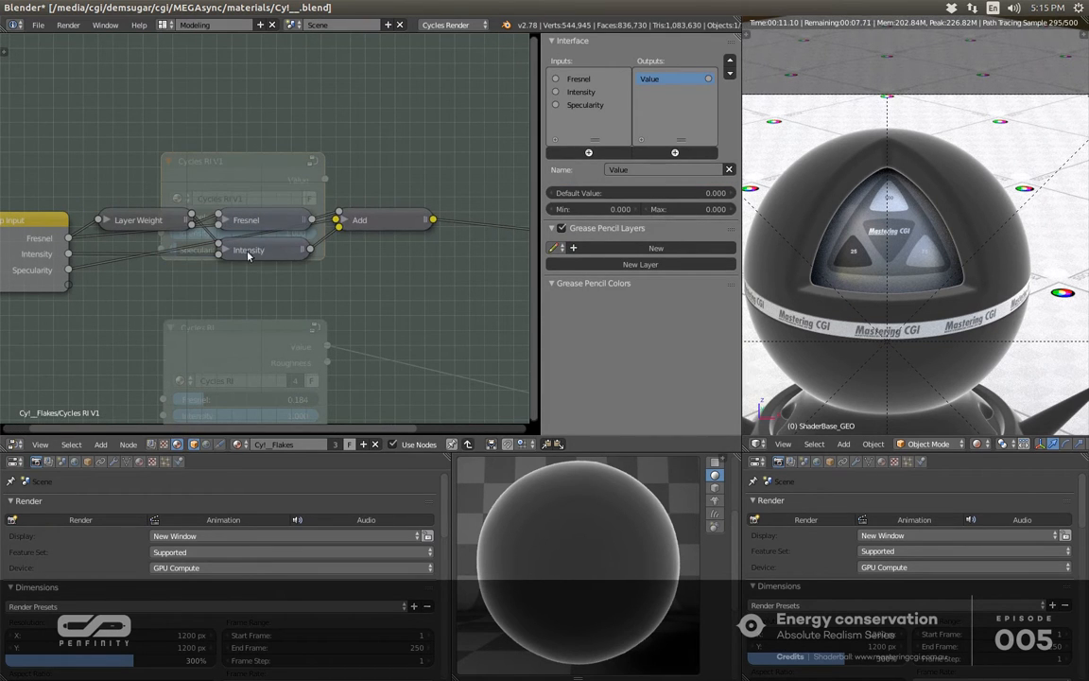
pyautogui.click(140, 222)
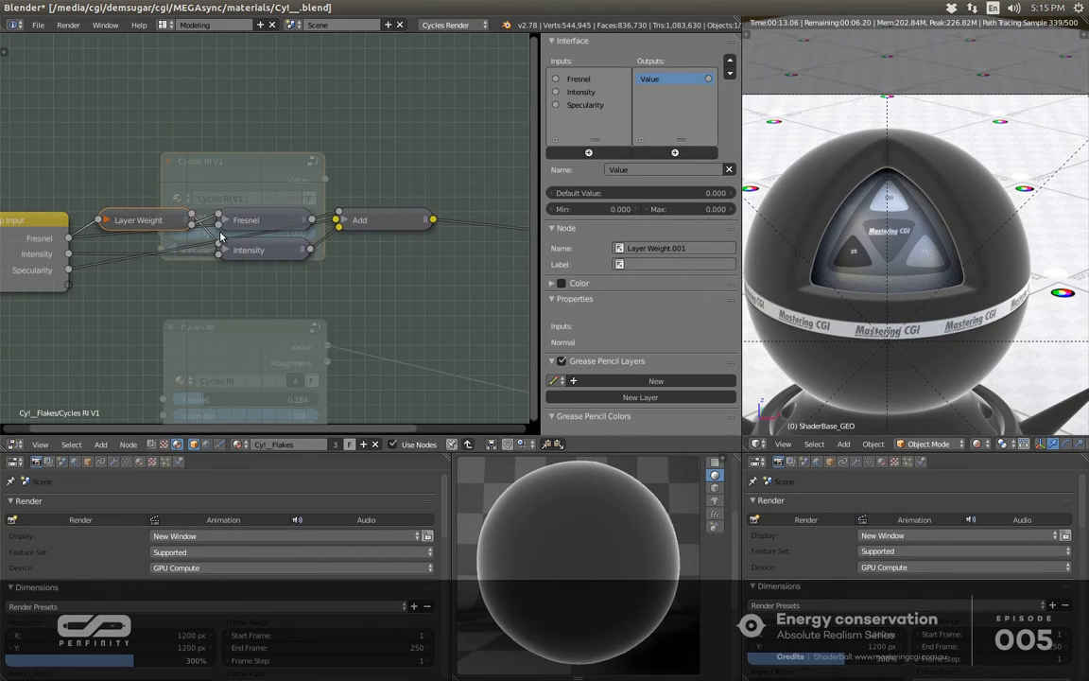
pyautogui.click(272, 220)
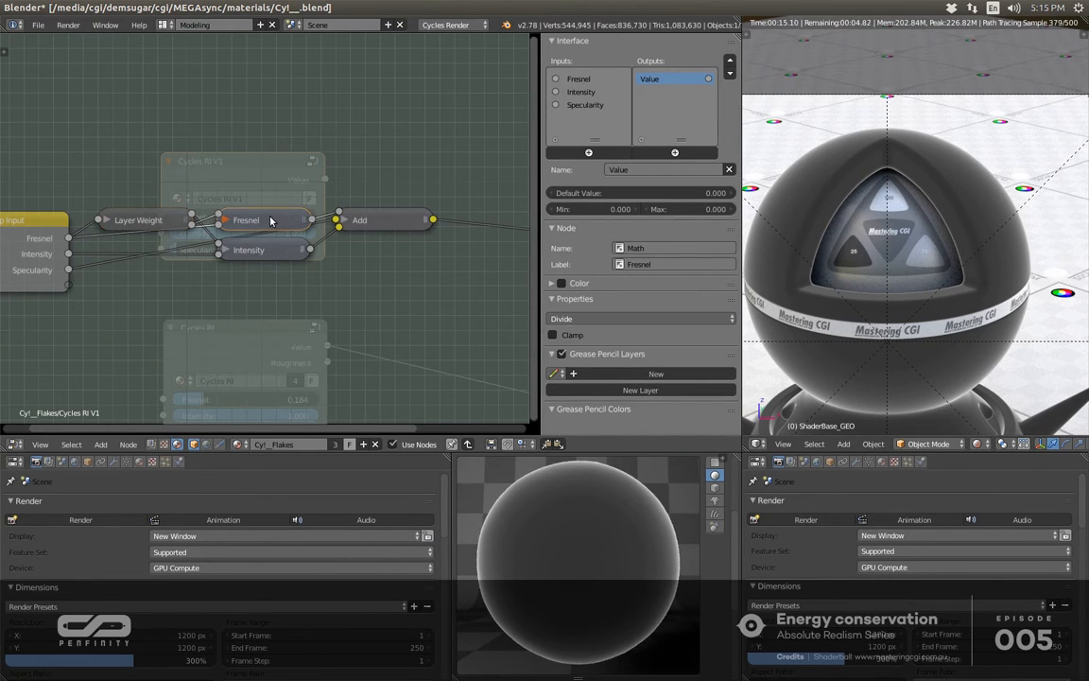
pyautogui.press('h')
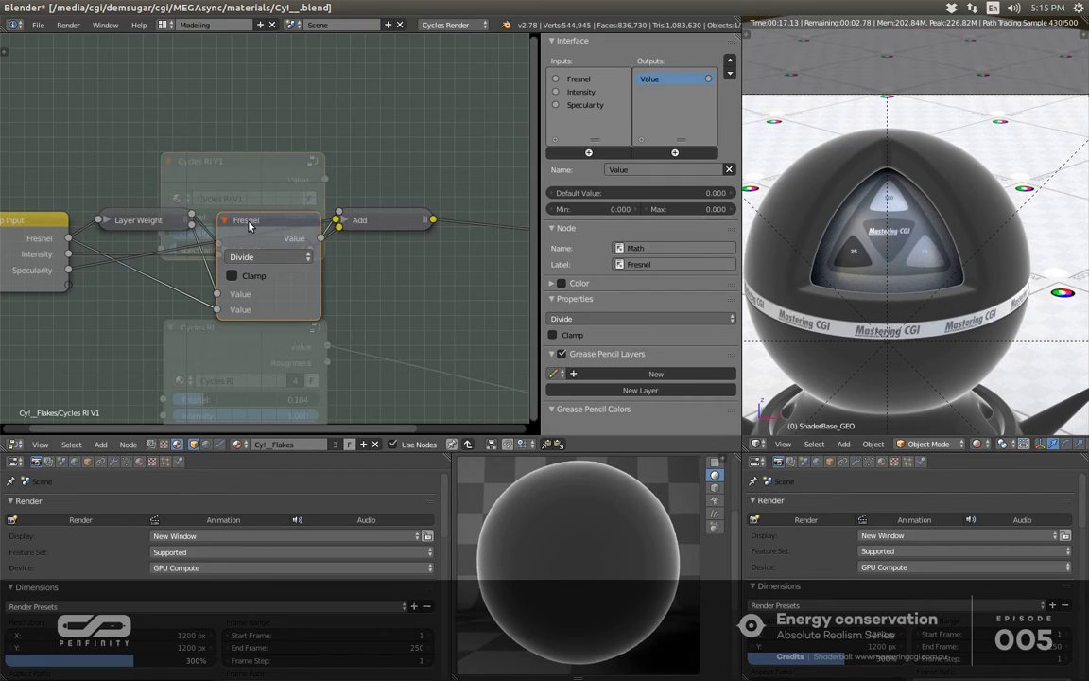
pyautogui.press('h')
pyautogui.click(250, 248)
pyautogui.press('h')
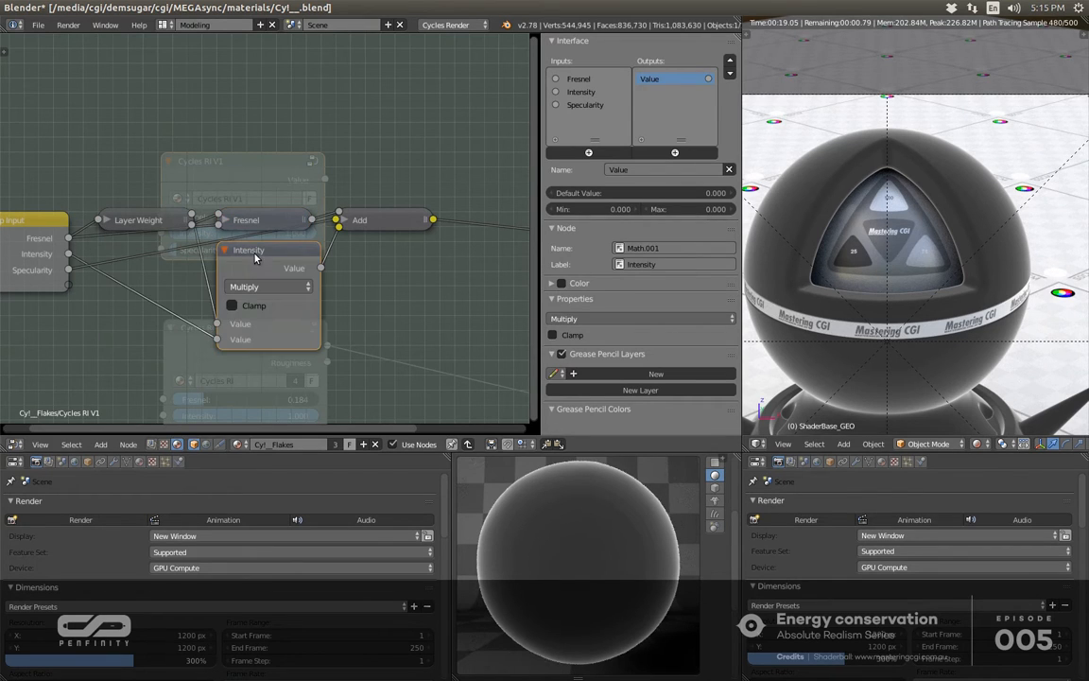
pyautogui.press('h')
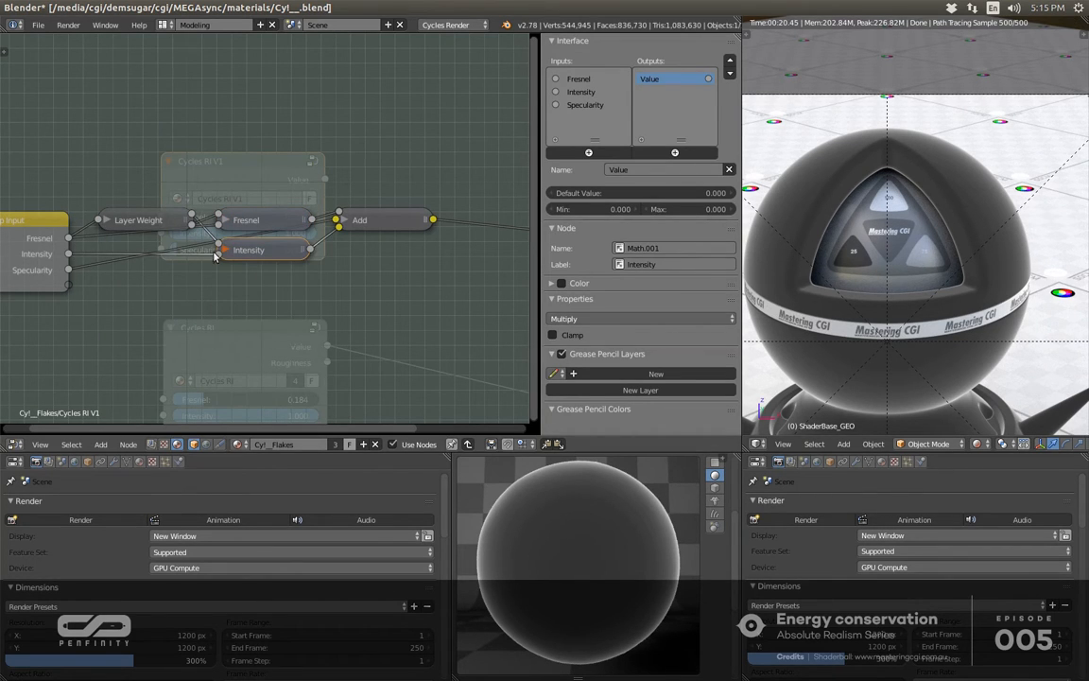
pyautogui.click(365, 225)
pyautogui.press('h')
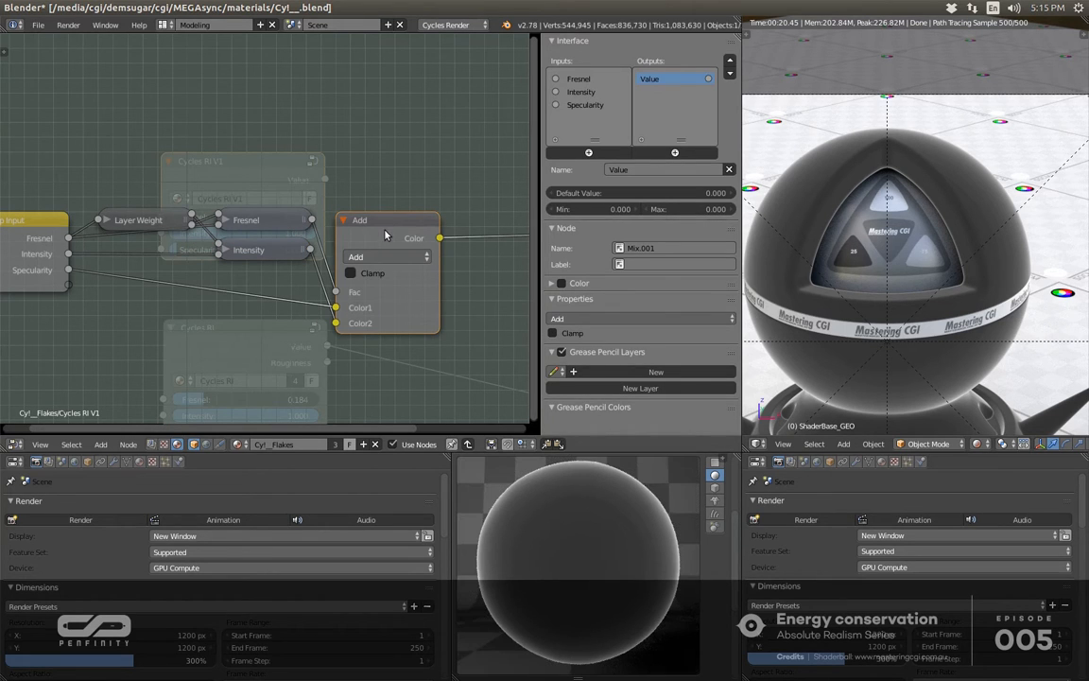
pyautogui.press('h')
pyautogui.moveTo(434, 273); pyautogui.dragTo(462, 245, button='middle')
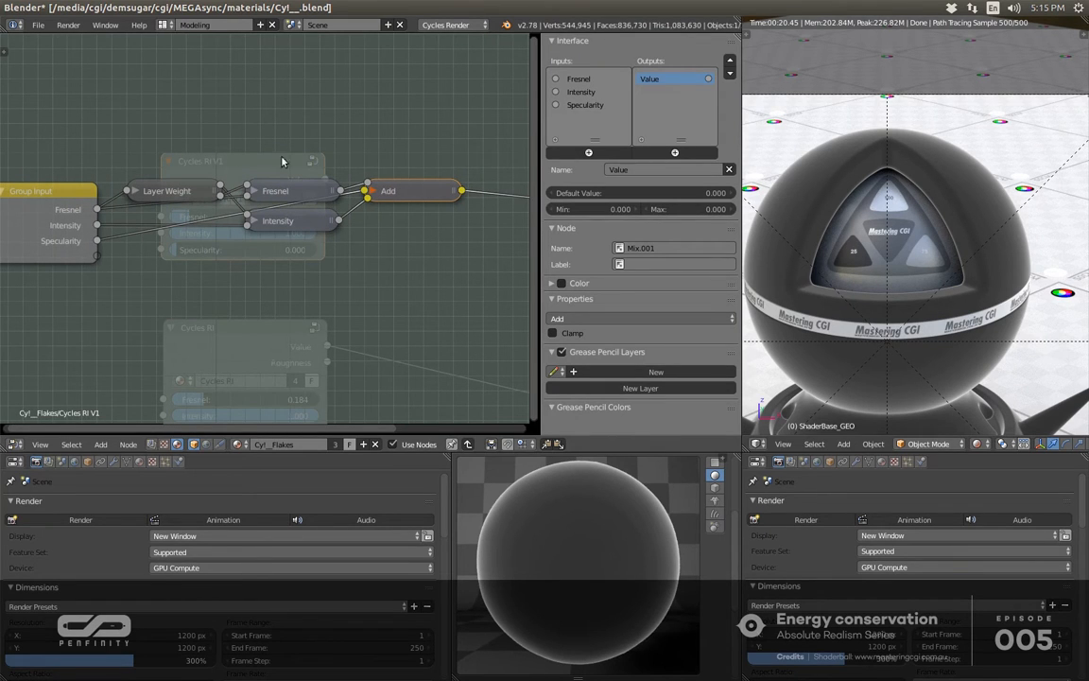
# - Add a Math node set to Multiply and insert it on the link between the Add node and the Group Output
pyautogui.moveTo(416, 236); pyautogui.dragTo(241, 221, button='middle')
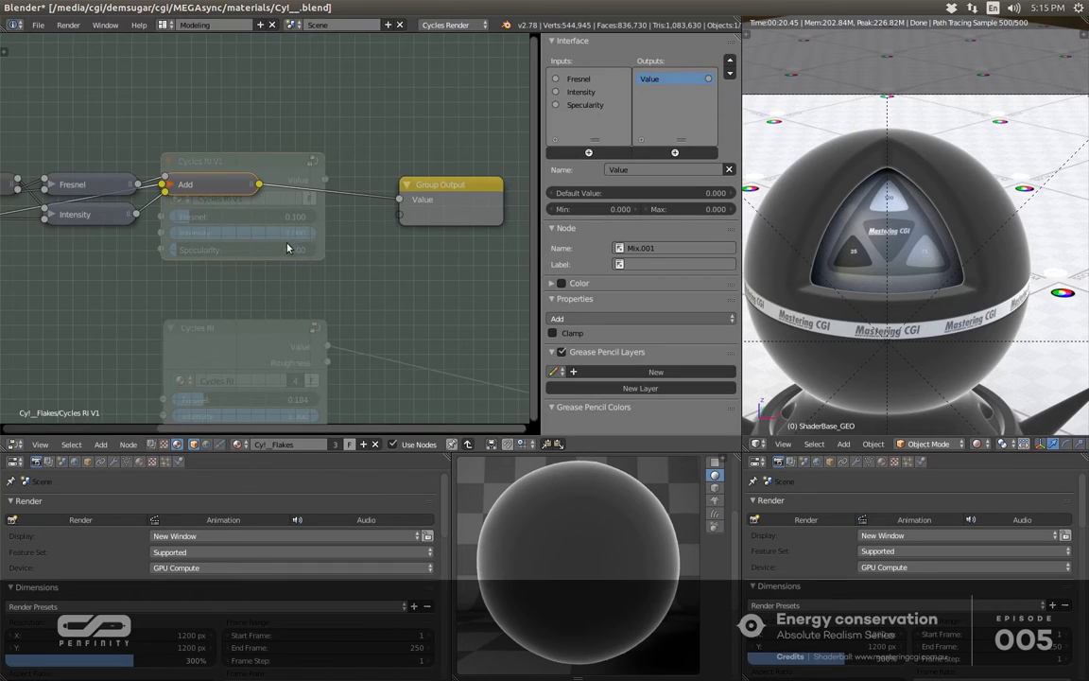
pyautogui.hotkey('shift', 'a')
pyautogui.moveTo(248, 314)
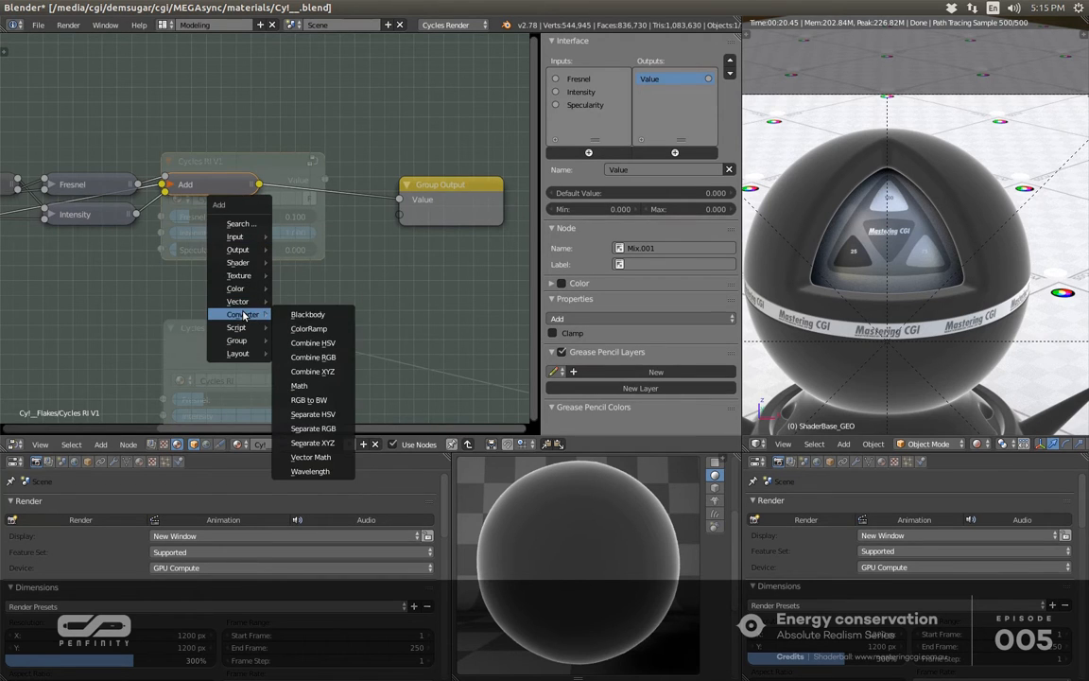
pyautogui.click(305, 386)
pyautogui.click(316, 279)
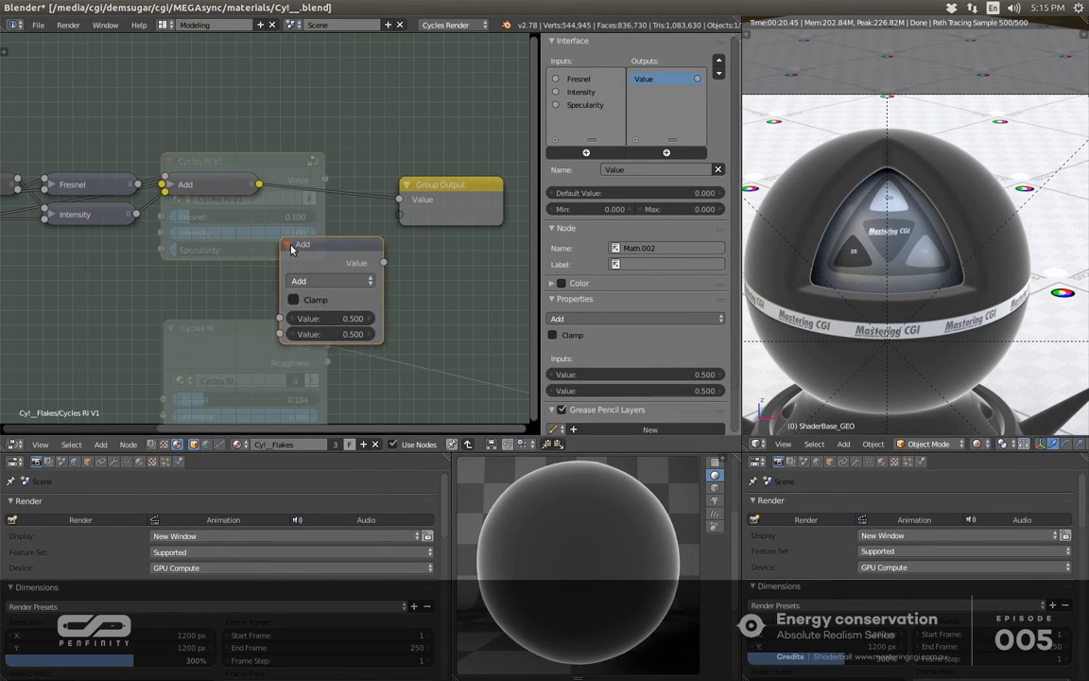
pyautogui.click(320, 281)
pyautogui.click(321, 331)
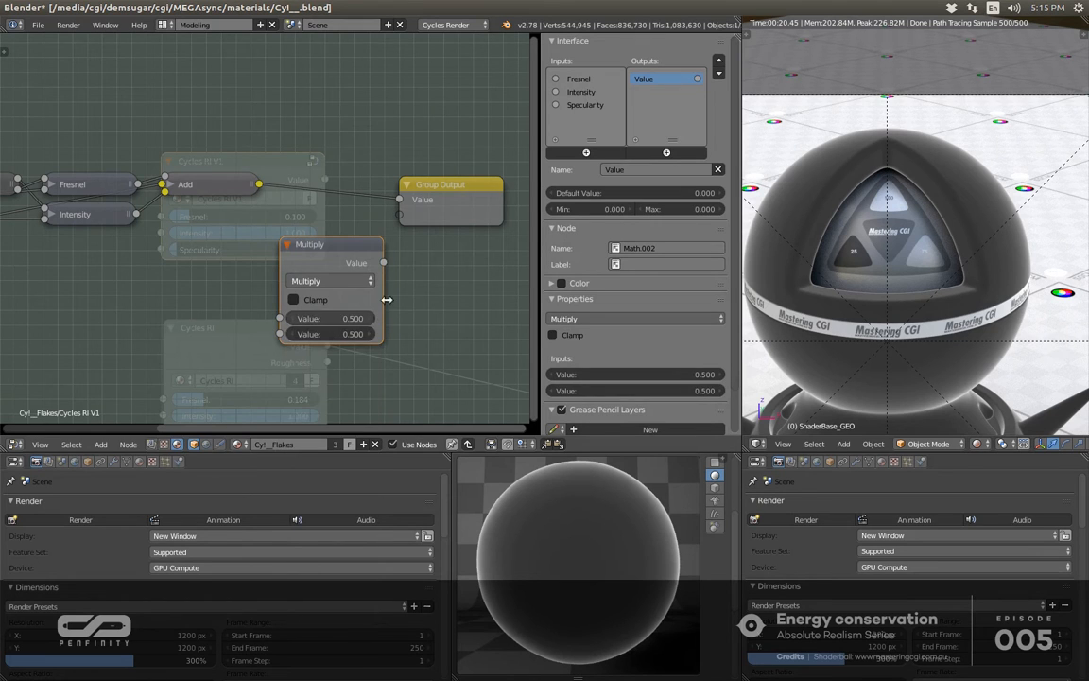
pyautogui.moveTo(352, 247); pyautogui.dragTo(388, 183)
# - Add a Diffuse BSDF shader node in the empty area below the Fresnel and Intensity nodes
pyautogui.moveTo(243, 302); pyautogui.dragTo(332, 257, button='middle')
pyautogui.scroll(-1, 332, 257)
pyautogui.moveTo(98, 234); pyautogui.dragTo(271, 229, button='middle')
pyautogui.scroll(1, 93, 230)
pyautogui.hotkey('shift', 'a')
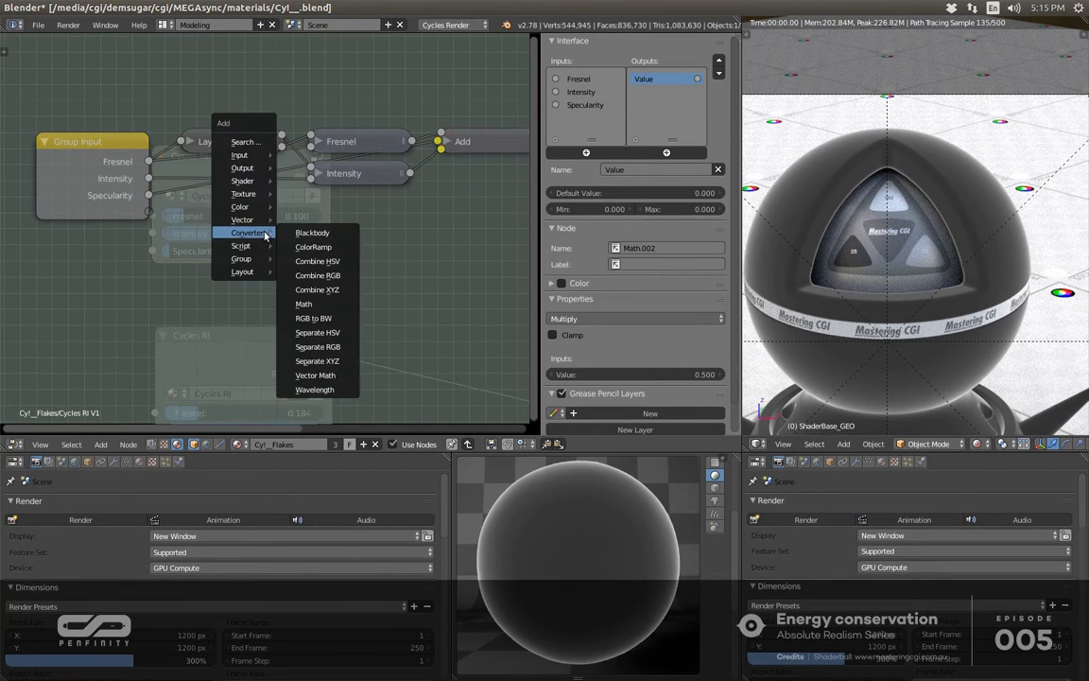
pyautogui.moveTo(257, 208)
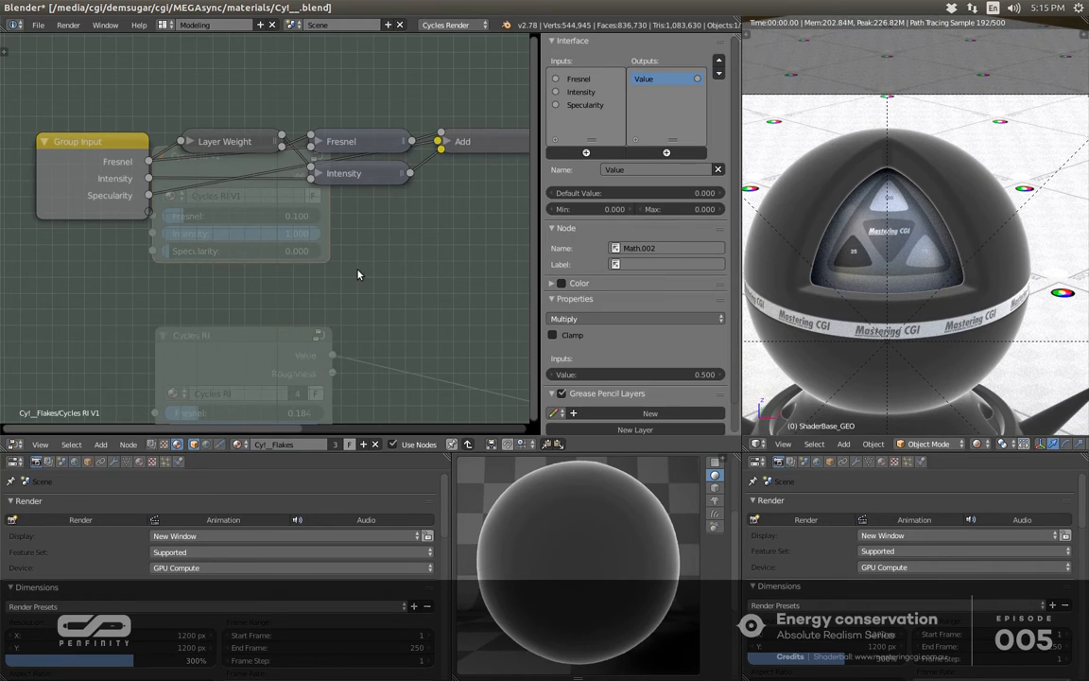
pyautogui.hotkey('shift', 'a')
pyautogui.click(298, 228)
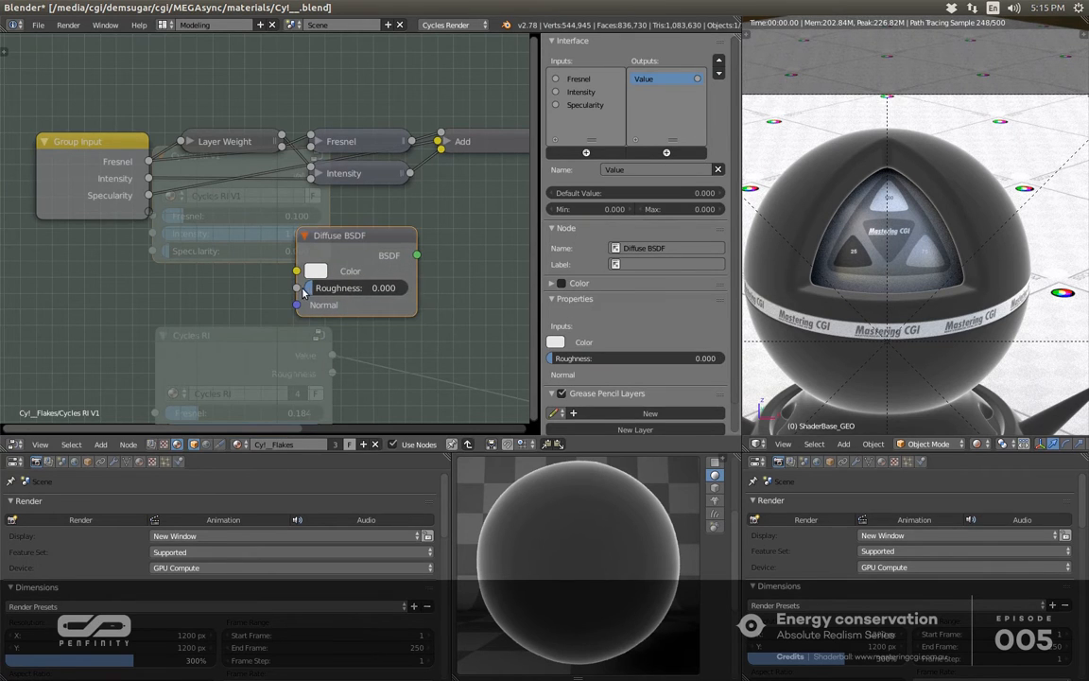
# - Expose the Diffuse BSDF's Roughness as a new group input and remove the temporary Diffuse BSDF node
pyautogui.moveTo(297, 288); pyautogui.dragTo(148, 210)
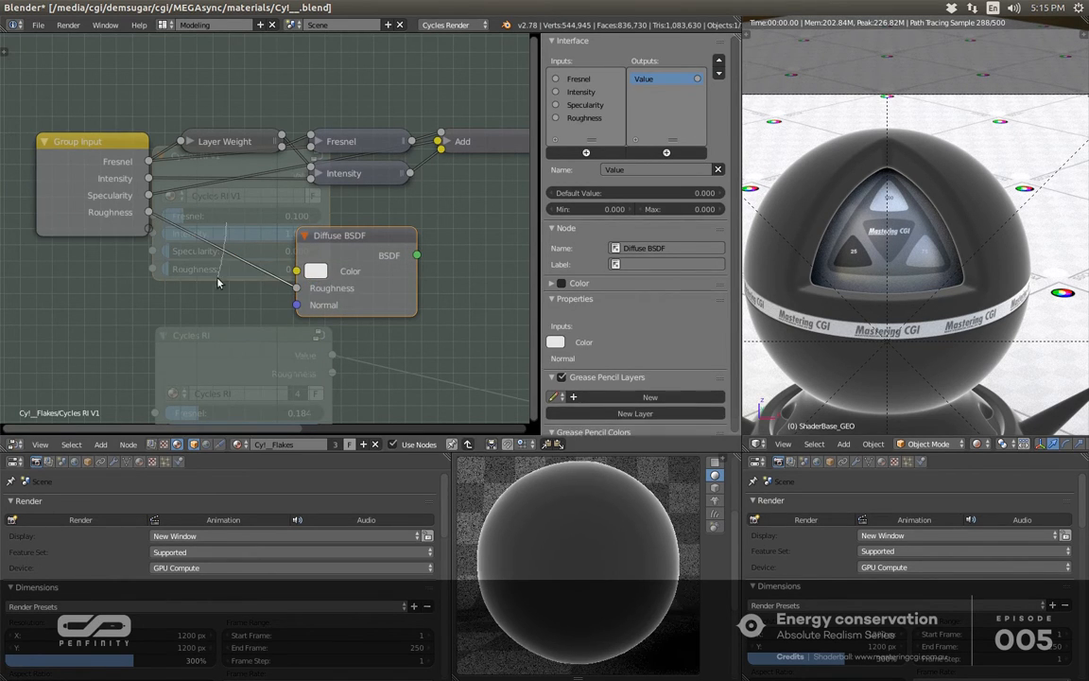
pyautogui.keyDown('ctrl'); pyautogui.moveTo(218, 282); pyautogui.dragTo(384, 235, button='right'); pyautogui.keyUp('ctrl')
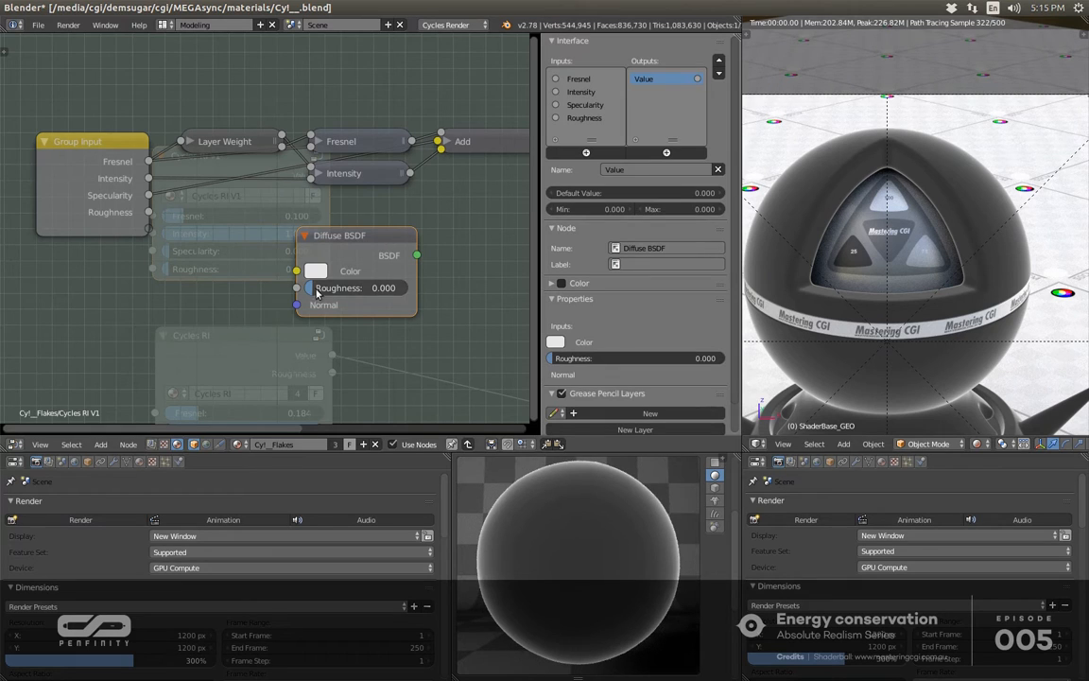
pyautogui.moveTo(327, 287); pyautogui.dragTo(403, 288)
pyautogui.moveTo(361, 288)
pyautogui.mouseDown()
pyautogui.moveTo(316, 288)
pyautogui.moveTo(348, 291)
pyautogui.mouseUp()
pyautogui.press('Escape')
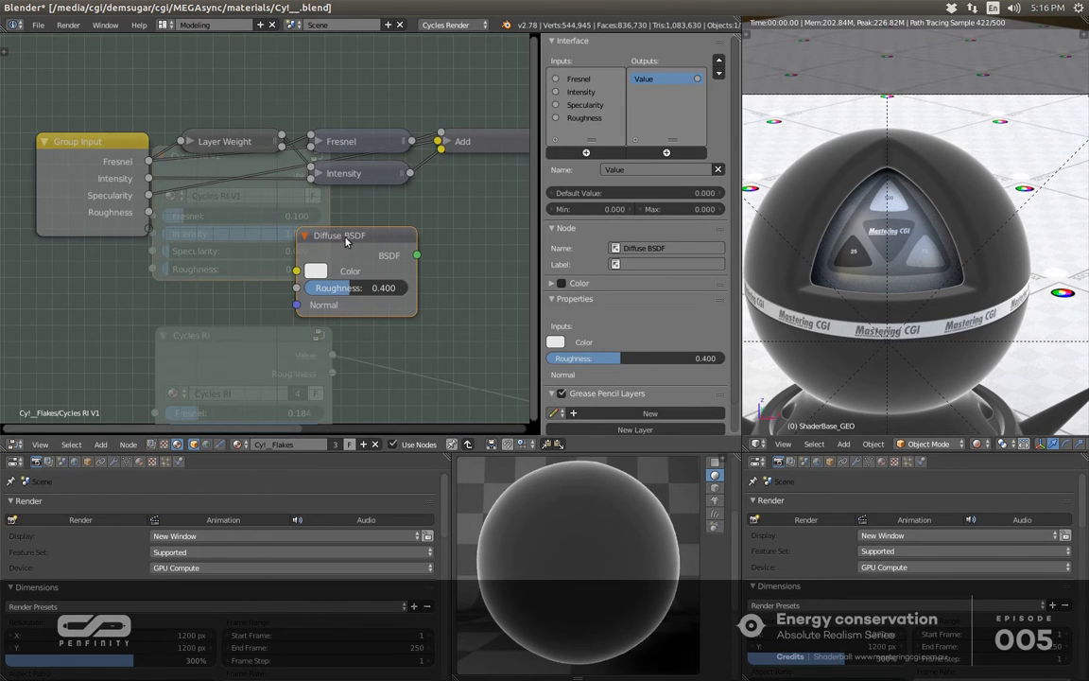
pyautogui.press('x')
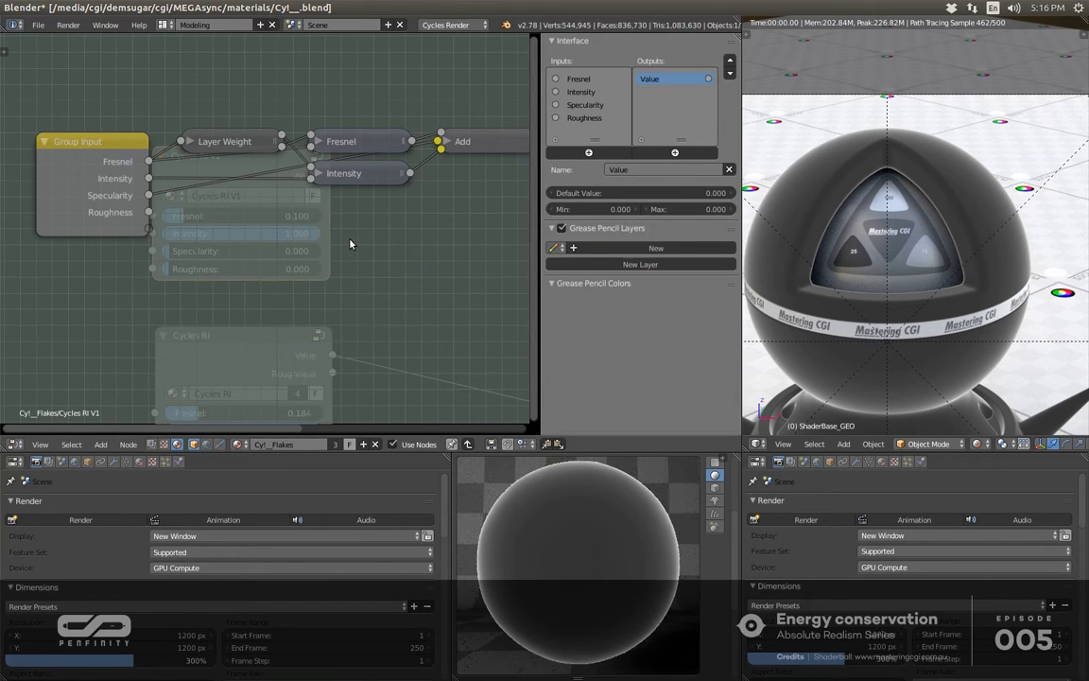
pyautogui.press('Tab')
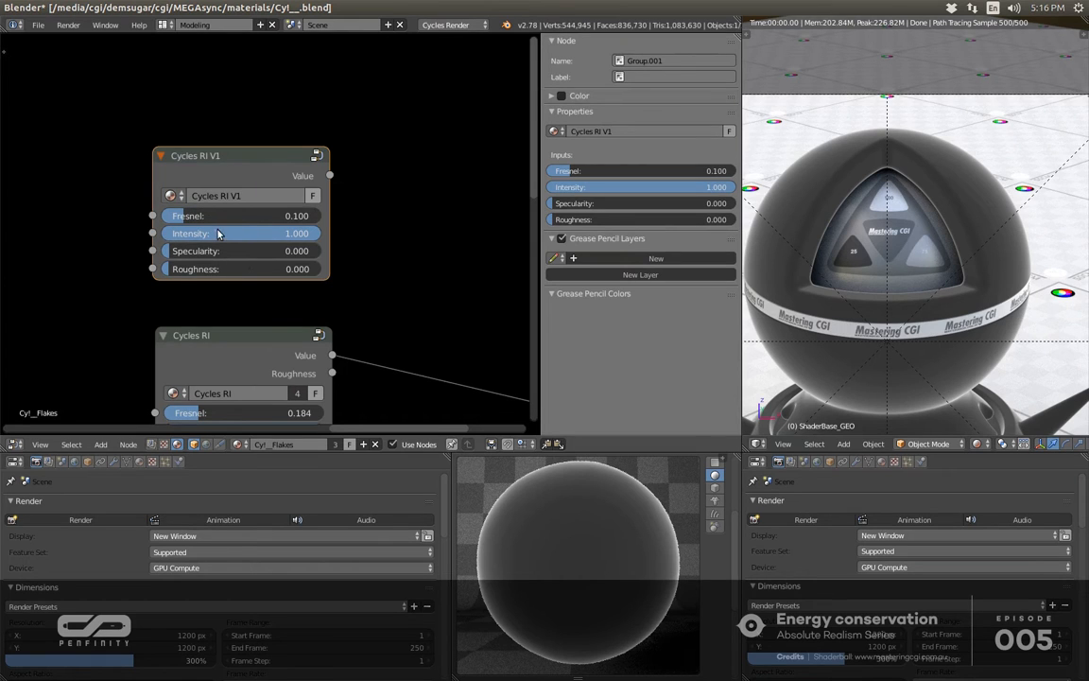
# - Rename the Cycles RI V1 group's Roughness input to Influence
pyautogui.press('Tab')
pyautogui.click(126, 220)
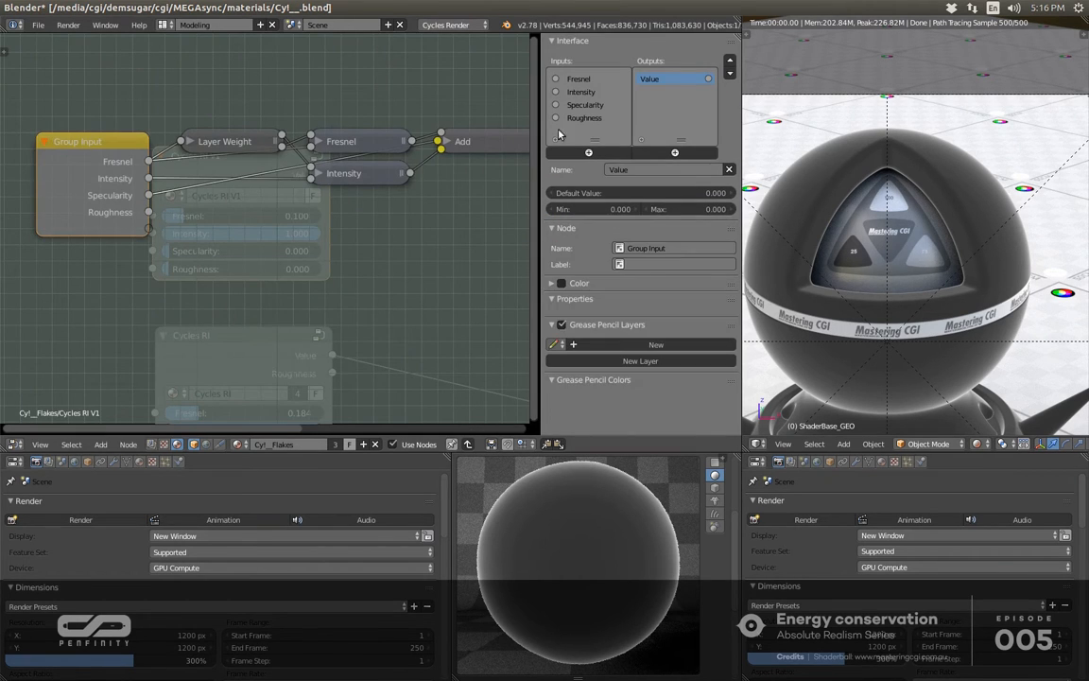
pyautogui.click(578, 118)
pyautogui.click(645, 168)
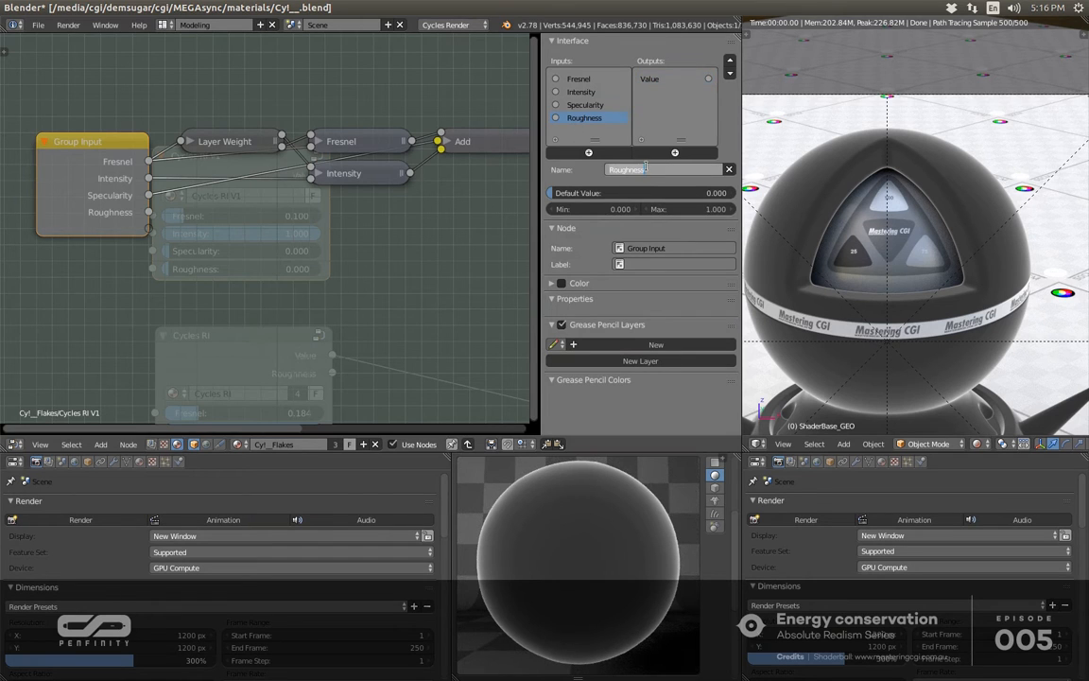
pyautogui.write('Influence')
pyautogui.press('Return')
# - Link the Group Input's Influence socket to the second Value input of the Multiply node
pyautogui.moveTo(266, 189); pyautogui.dragTo(195, 203, button='middle')
pyautogui.scroll(-1, 111, 173)
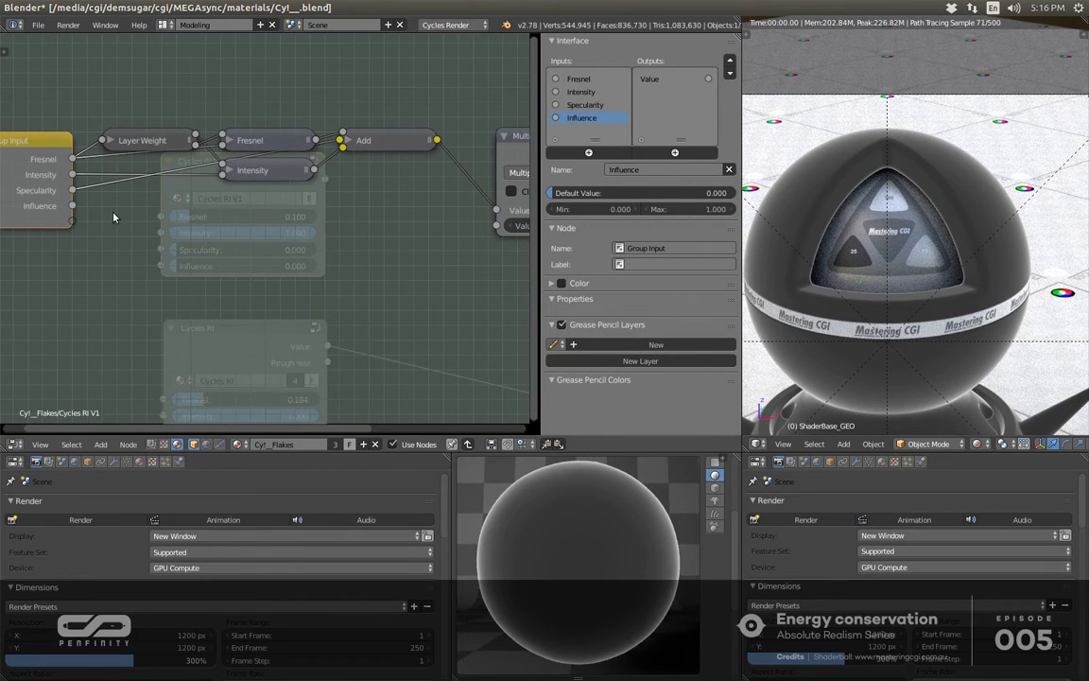
pyautogui.moveTo(84, 205); pyautogui.dragTo(66, 200, button='middle')
pyautogui.moveTo(54, 200); pyautogui.dragTo(480, 219)
# - Leave the group, preview the Cycles RI V1 node's Value on the material and set its Fresnel to 0.111
pyautogui.press('Tab')
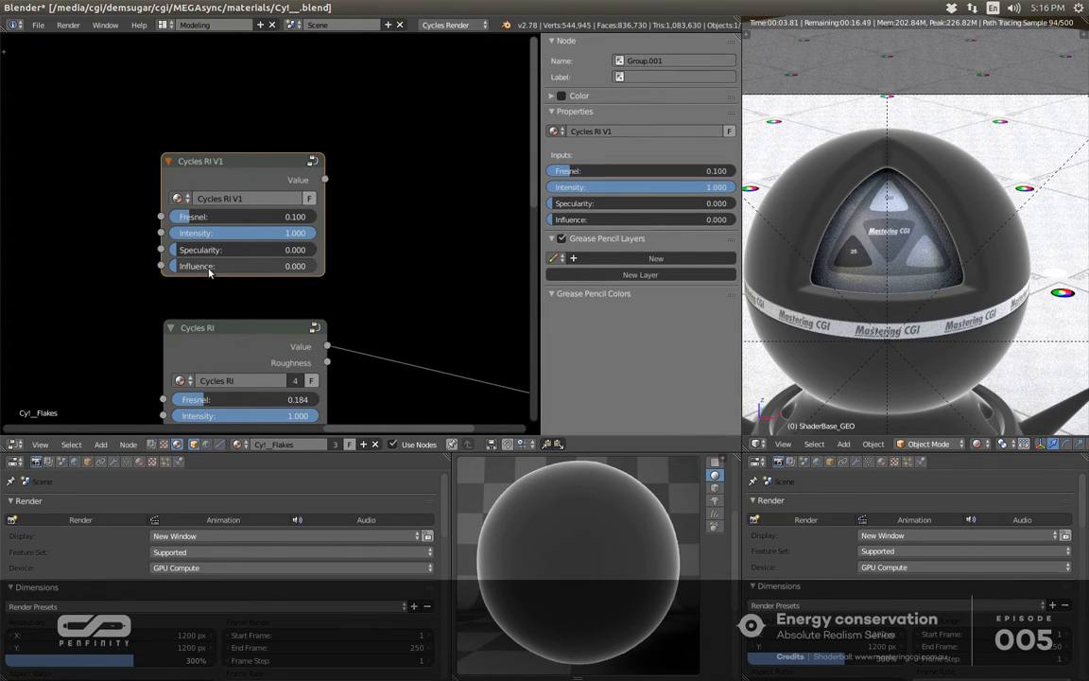
pyautogui.keyDown('ctrl'); pyautogui.keyDown('shift'); pyautogui.click(241, 178); pyautogui.keyUp('shift'); pyautogui.keyUp('ctrl')
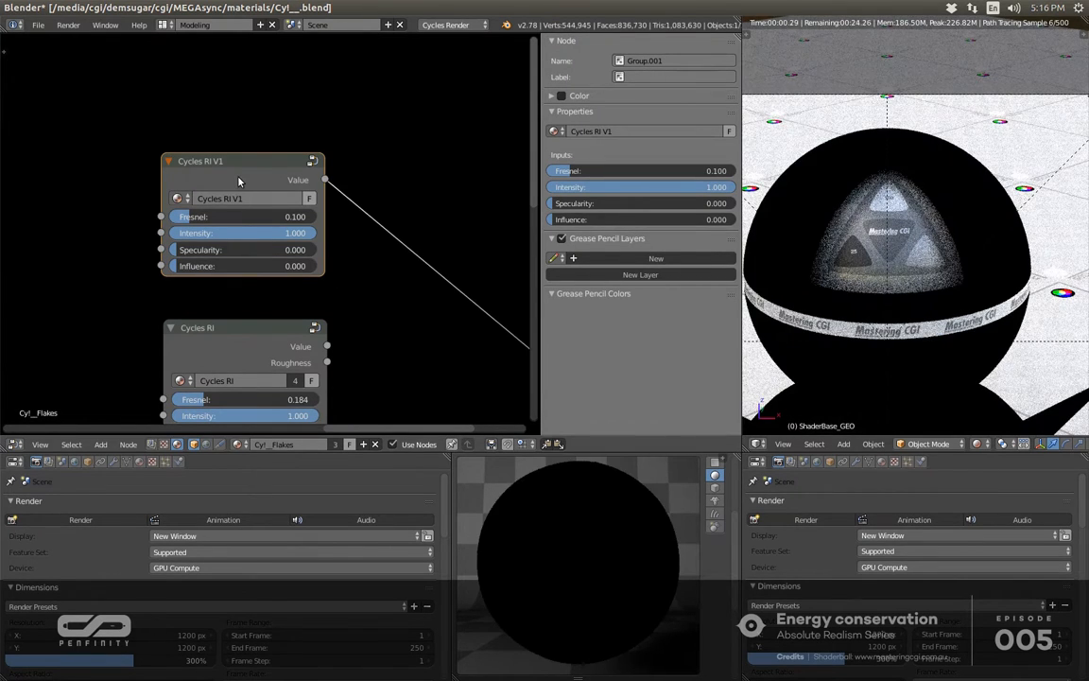
pyautogui.moveTo(218, 211); pyautogui.dragTo(264, 211, button='middle')
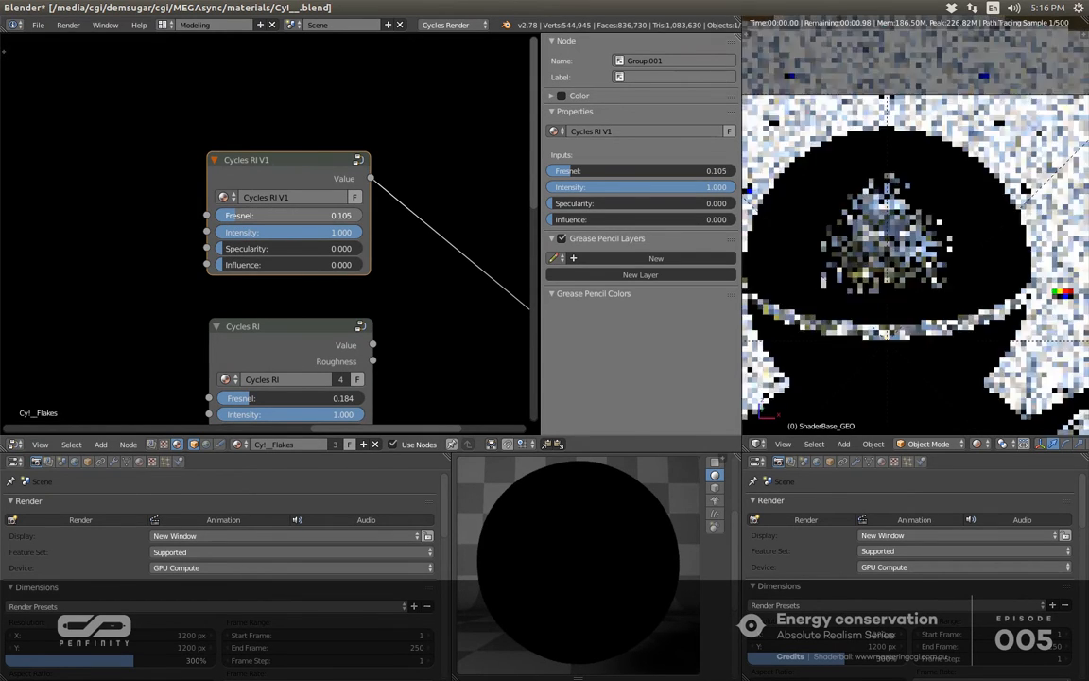
# - Examine the Multiply node and its incoming Influence link inside the Cycles RI V1 group
pyautogui.press('Tab')
pyautogui.moveTo(358, 221); pyautogui.dragTo(218, 195, button='middle')
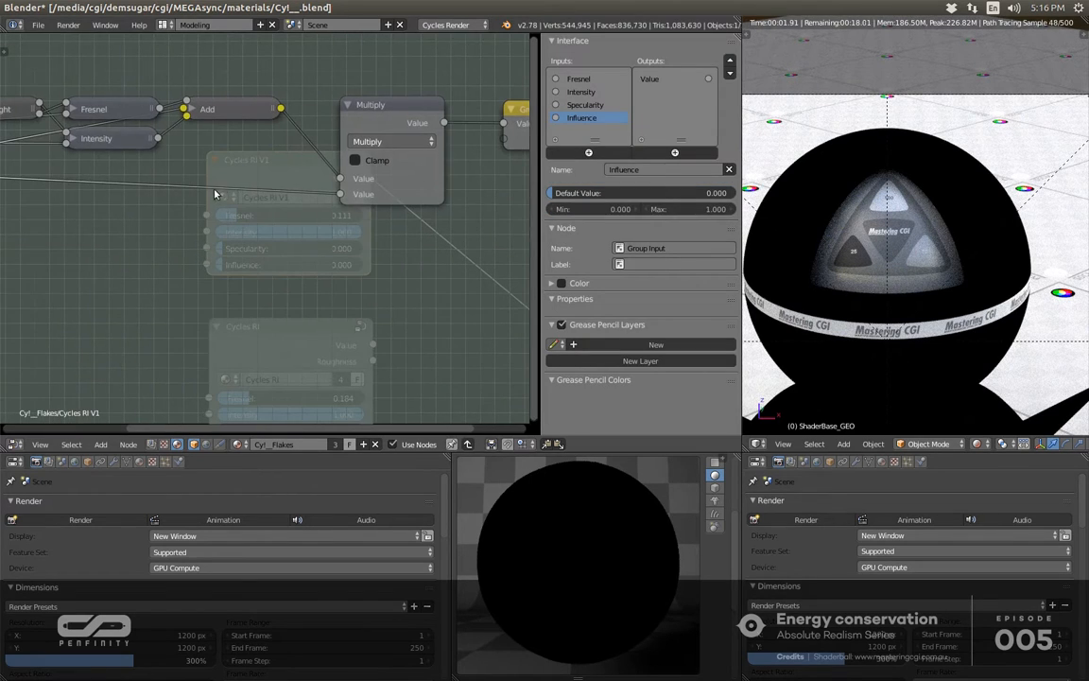
pyautogui.click(377, 105)
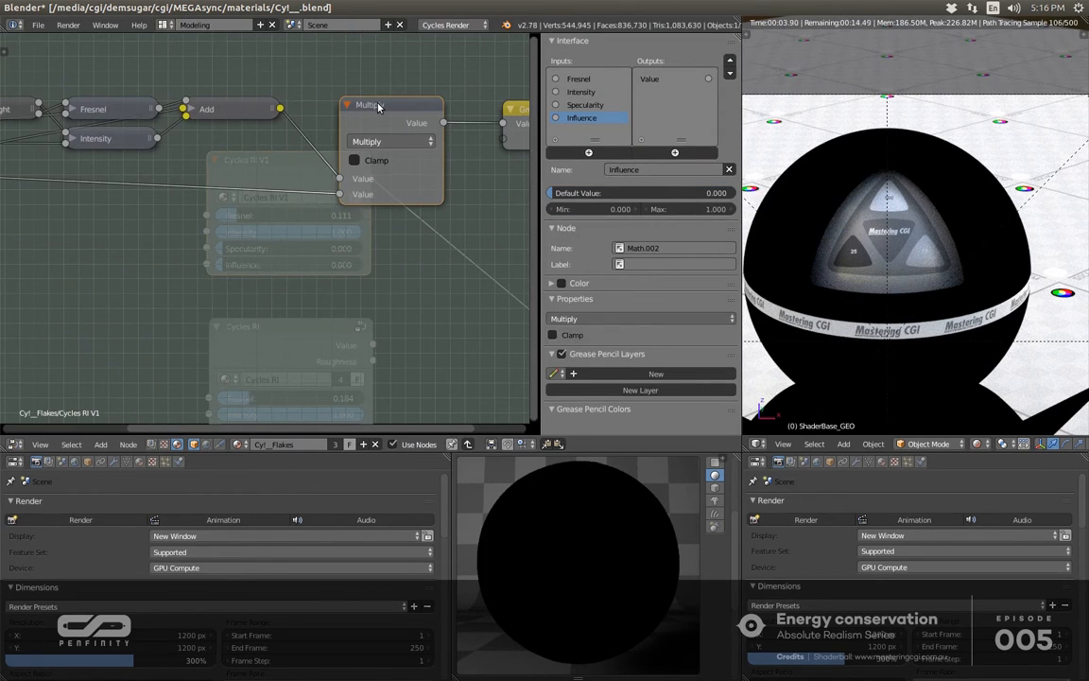
pyautogui.press('m')
pyautogui.moveTo(196, 224); pyautogui.dragTo(297, 213, button='middle')
pyautogui.press('Tab')
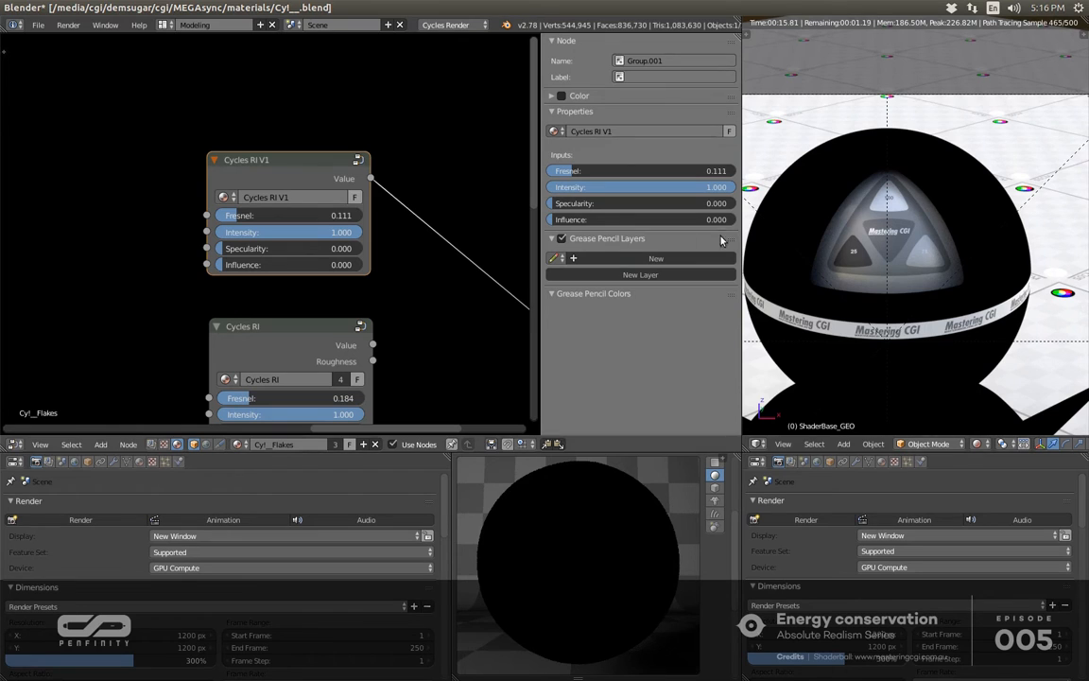
# - Add an Invert node inside the Cycles RI V1 group on the link between Influence and the Multiply node
pyautogui.press('Tab')
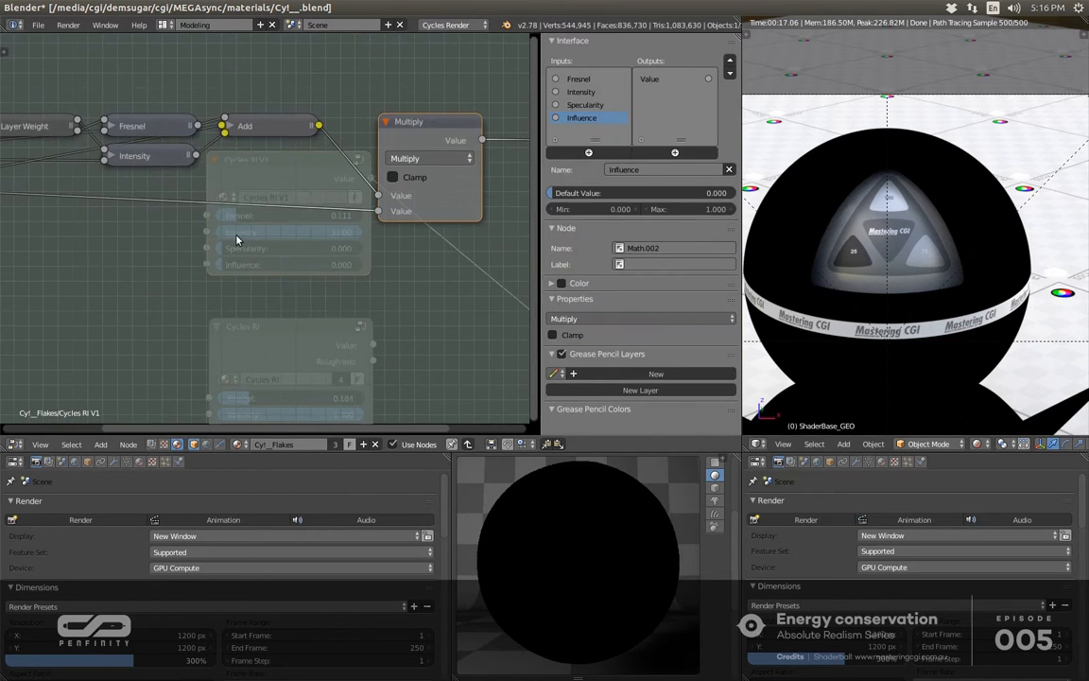
pyautogui.hotkey('shift', 'a')
pyautogui.moveTo(225, 212)
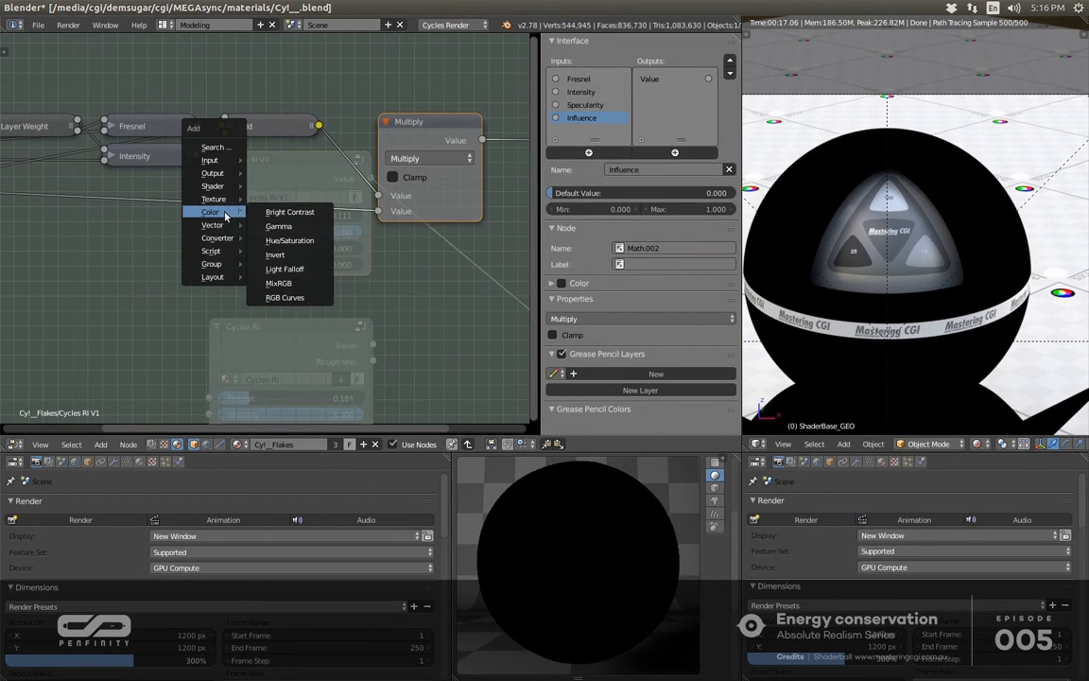
pyautogui.click(278, 251)
pyautogui.click(212, 178)
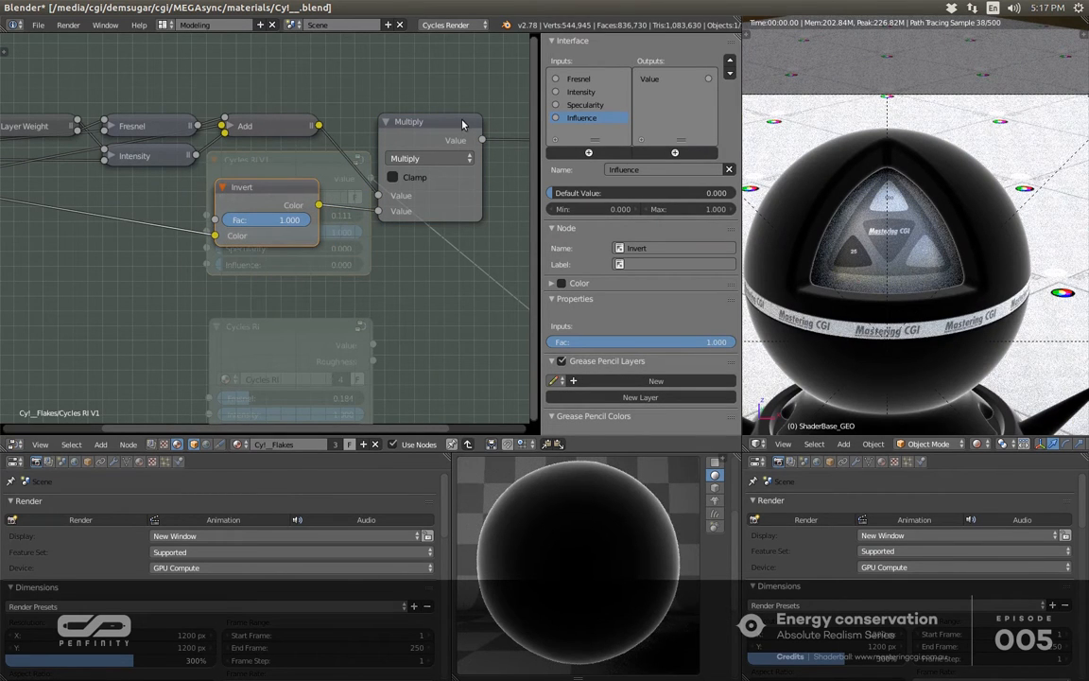
# - Collapse the Multiply and Invert nodes and place Invert directly below Multiply
pyautogui.click(383, 121)
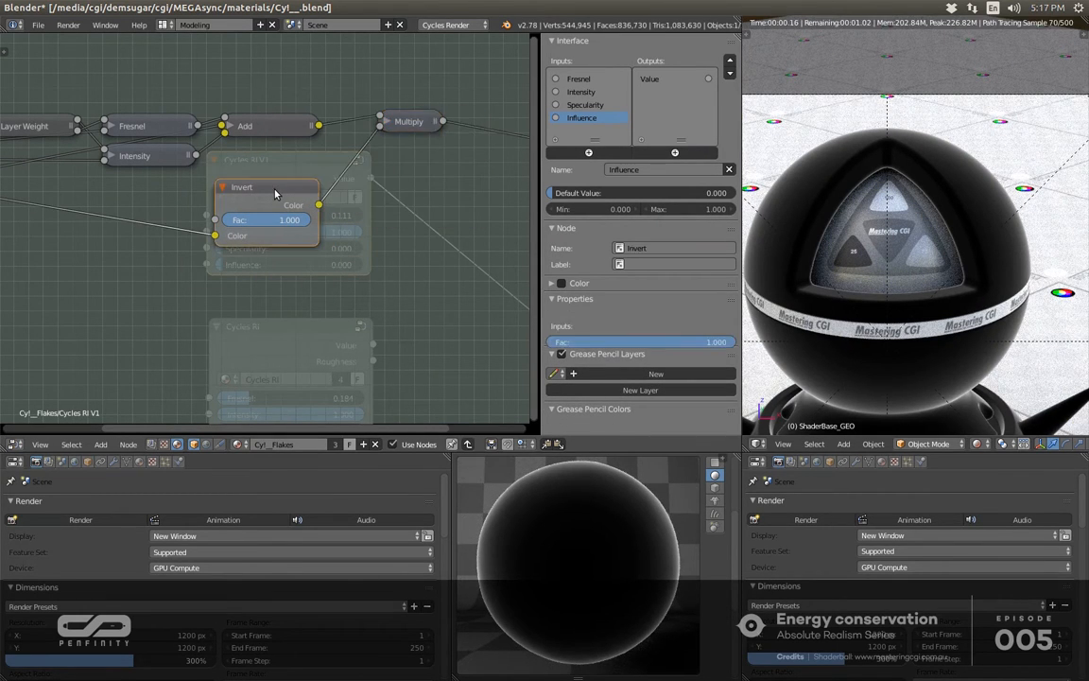
pyautogui.press('h')
pyautogui.press('g')
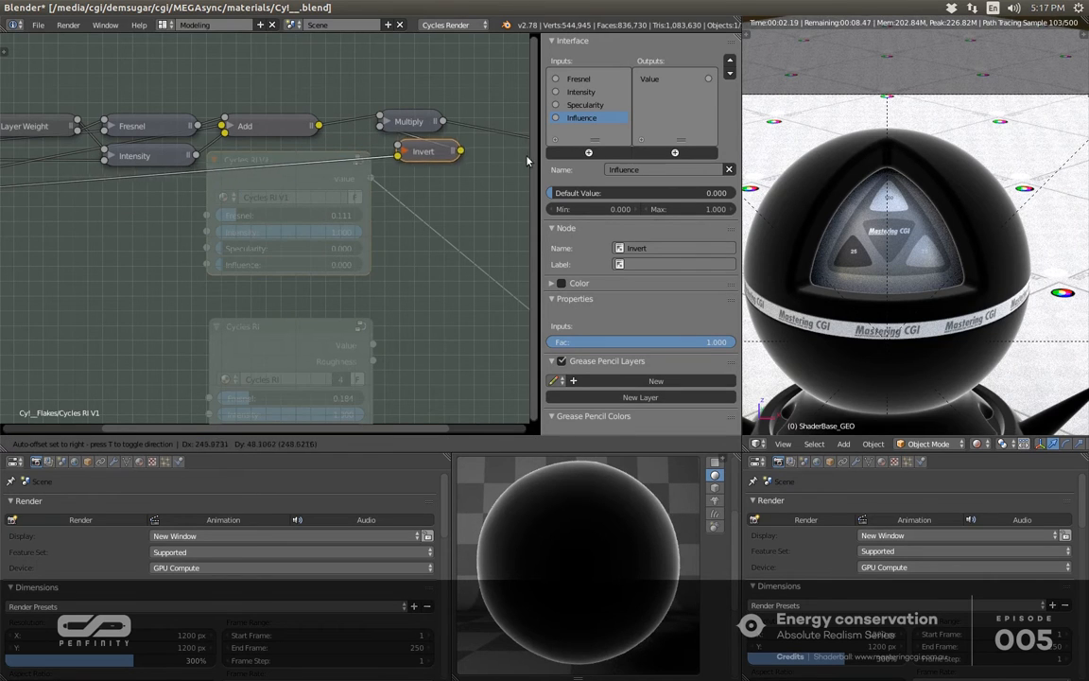
pyautogui.click(515, 163)
# - Leave the group and raise the Cycles RI V1 node's Influence to 0.605
pyautogui.moveTo(245, 258); pyautogui.dragTo(389, 277, button='middle')
pyautogui.press('Tab')
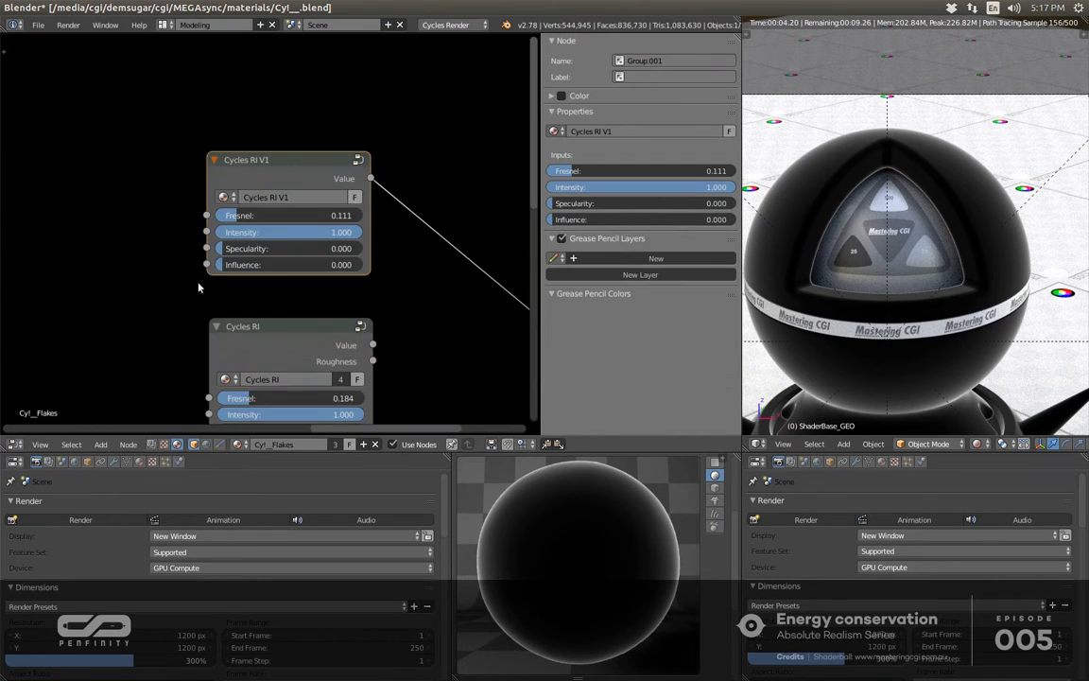
pyautogui.scroll(3, 254, 253)
pyautogui.scroll(1, 254, 256)
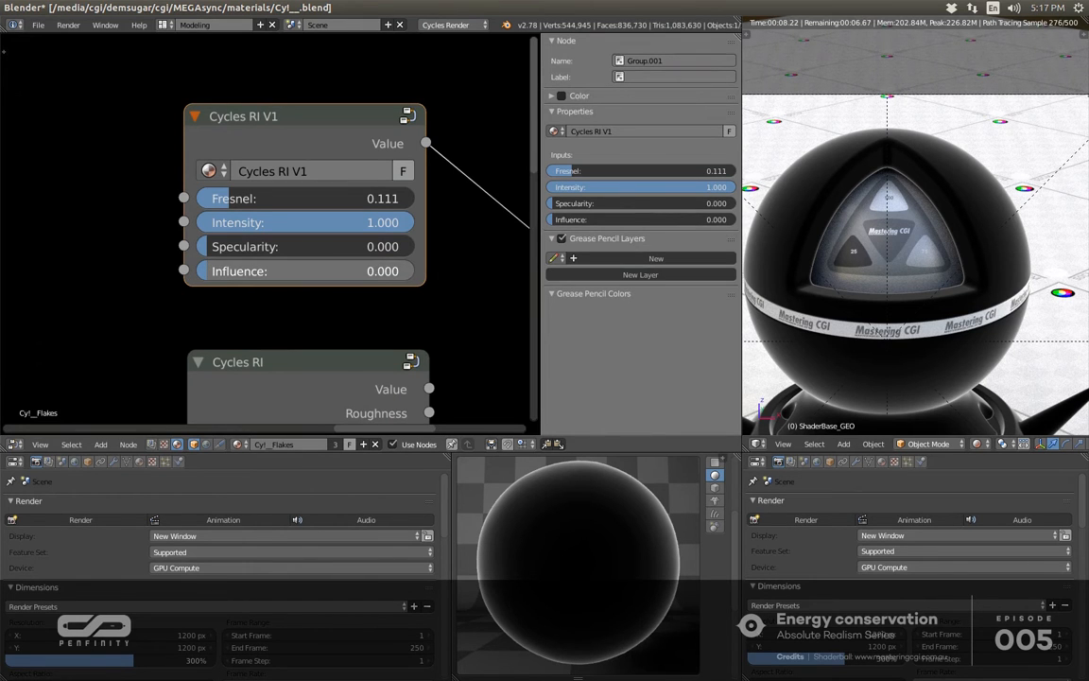
pyautogui.moveTo(284, 272); pyautogui.dragTo(311, 276)
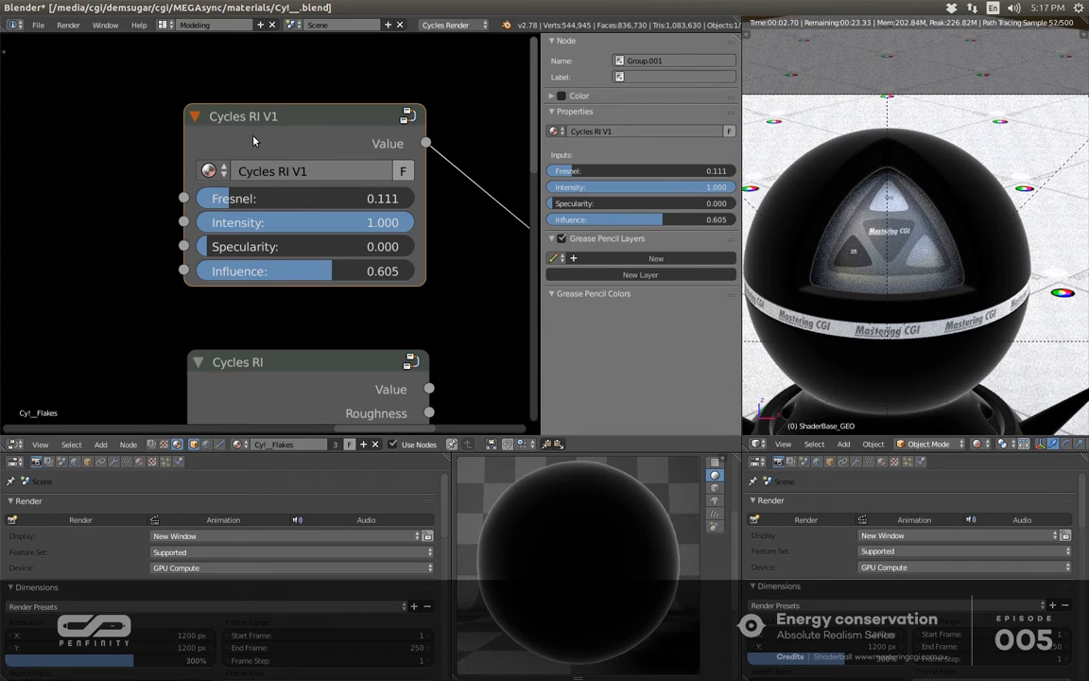
# - Inside the Cycles RI V1 group, link the Influence input to a new socket on the Group Output
pyautogui.scroll(-3, 135, 178)
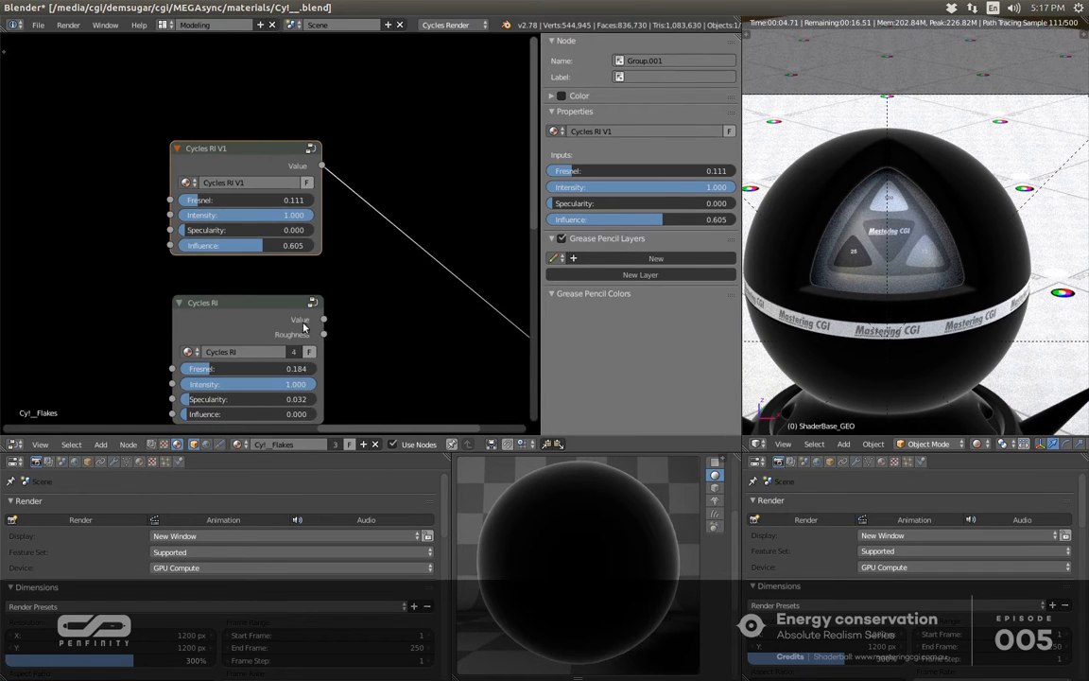
pyautogui.scroll(2, 335, 345)
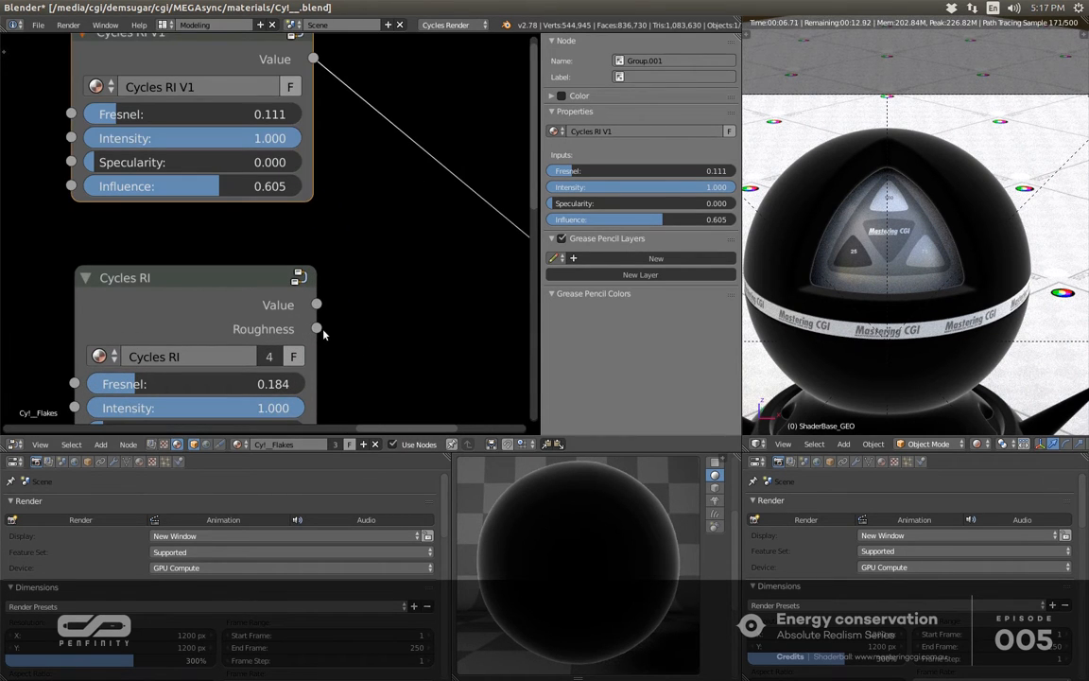
pyautogui.scroll(-3, 319, 333)
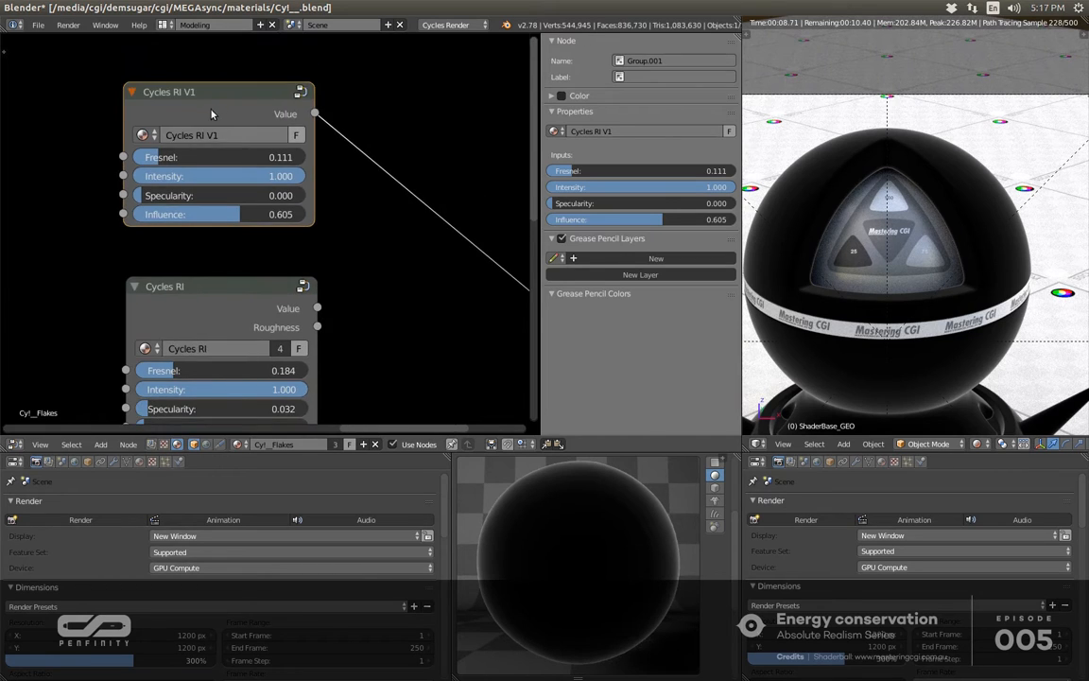
pyautogui.press('Tab')
pyautogui.scroll(-2, 199, 137)
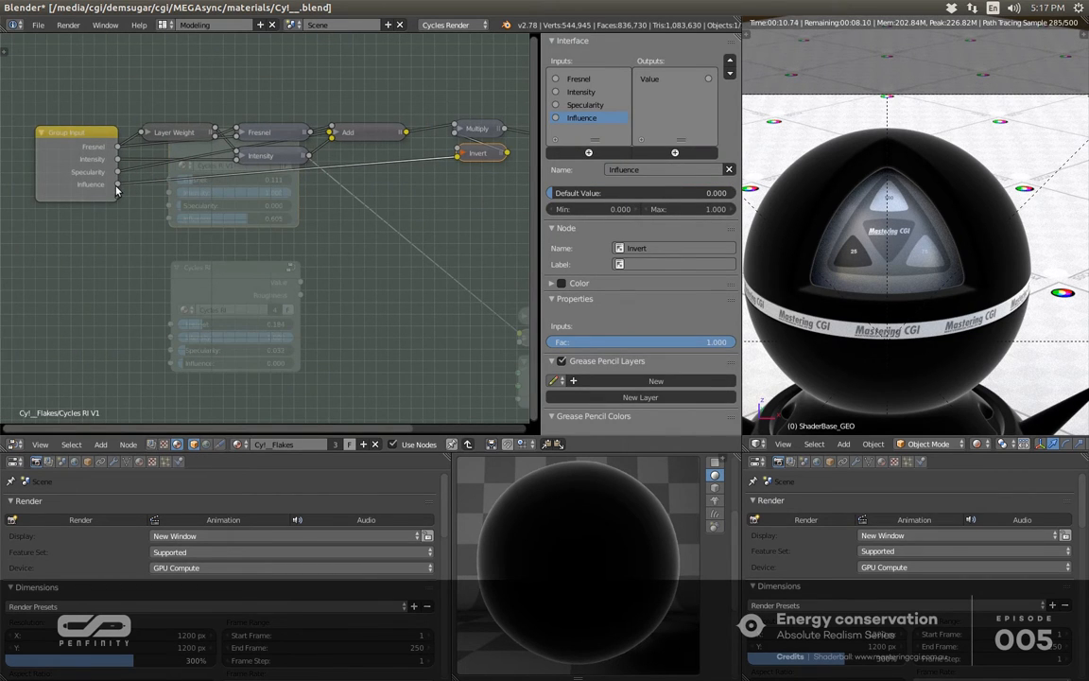
pyautogui.click(115, 188)
pyautogui.press('Home')
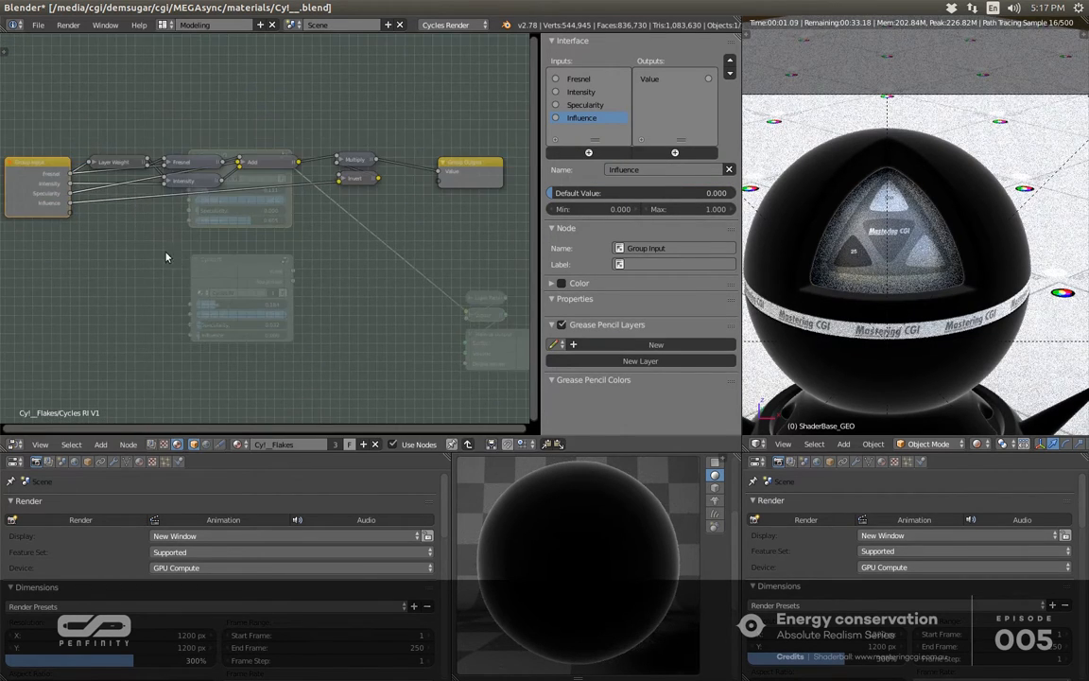
pyautogui.moveTo(69, 203); pyautogui.dragTo(447, 193)
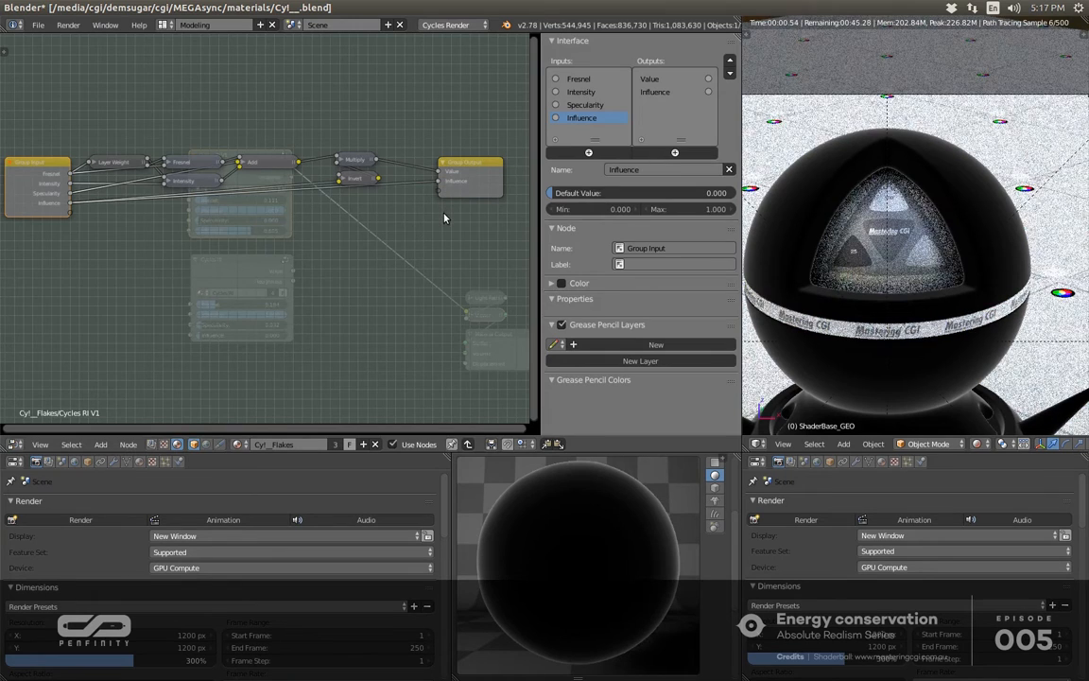
pyautogui.press('Tab')
# - Rename the group's Influence output to Roughness and return to the material's node tree
pyautogui.press('Tab')
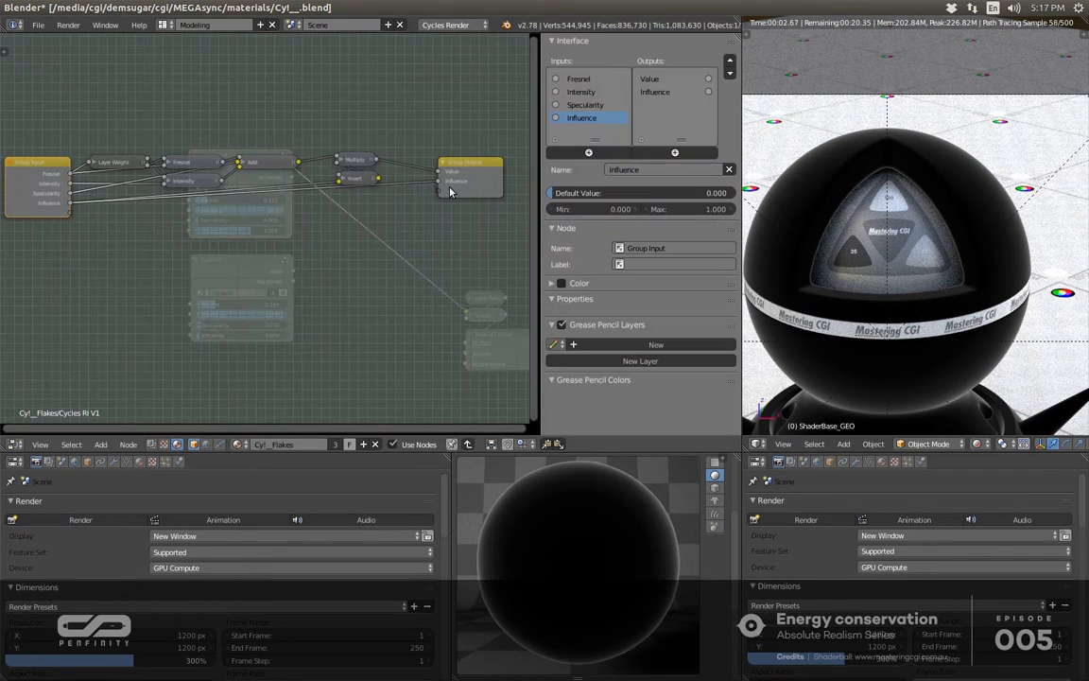
pyautogui.click(675, 94)
pyautogui.click(646, 169)
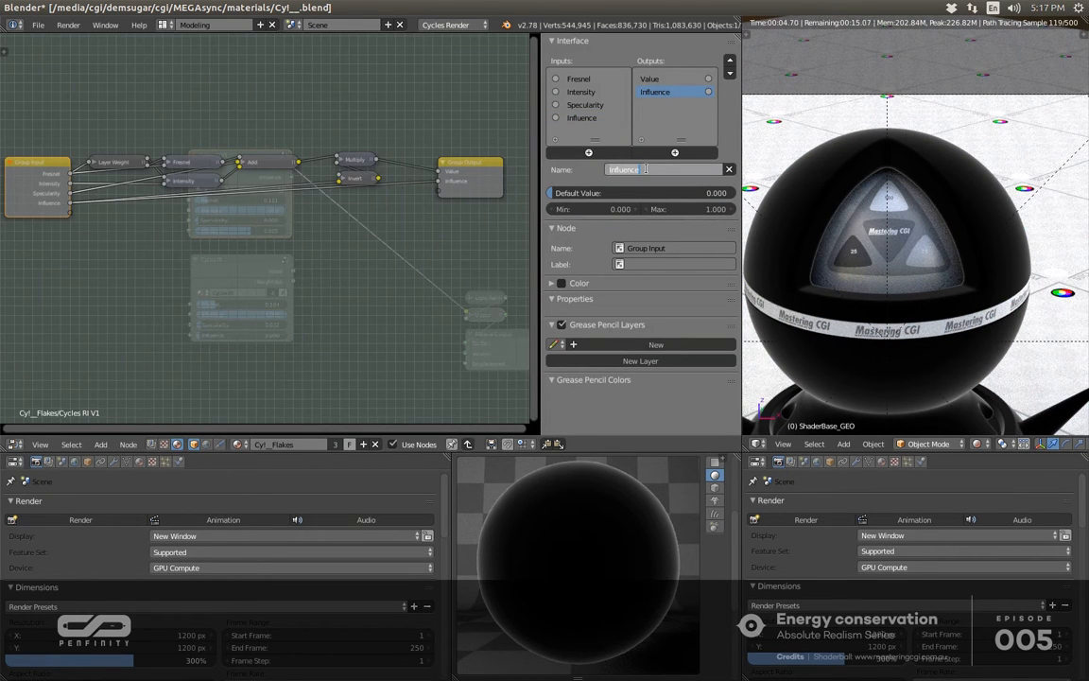
pyautogui.write('Roughness')
pyautogui.press('Return')
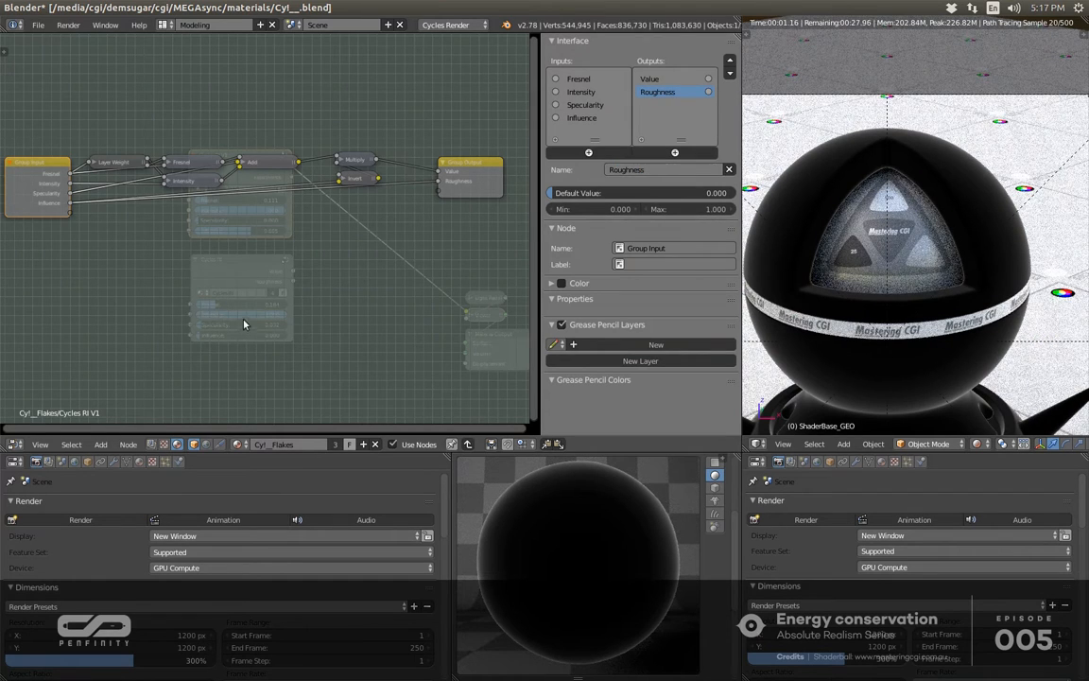
pyautogui.press('Tab')
pyautogui.scroll(3, 264, 189)
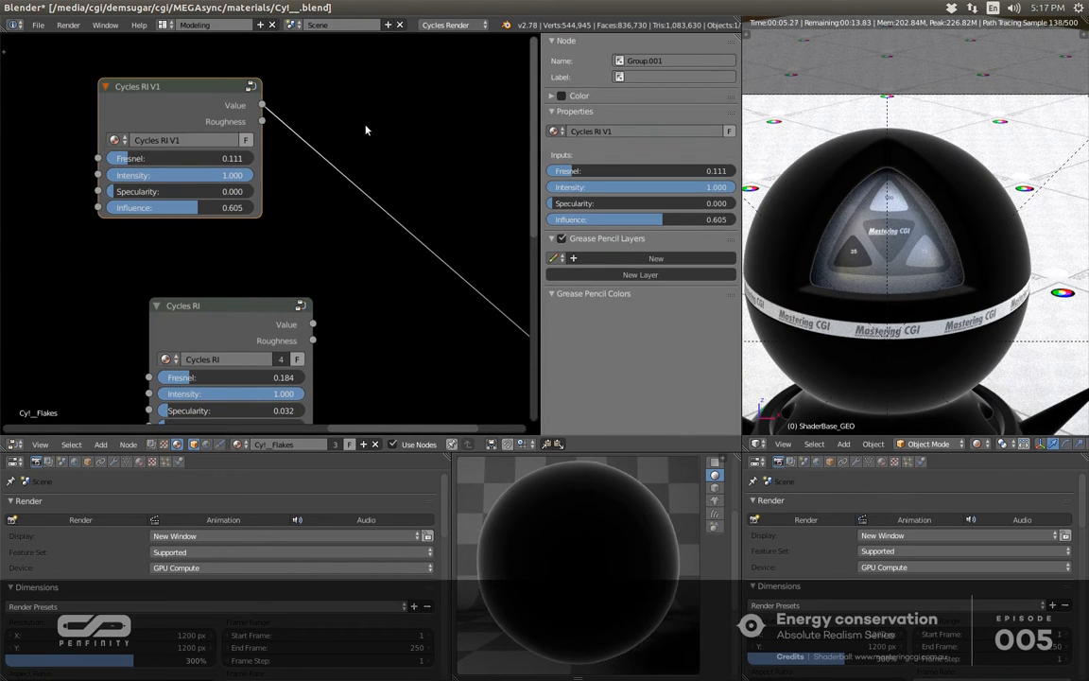
pyautogui.hotkey('shift', 'a')
pyautogui.click(391, 90)
pyautogui.press('x')
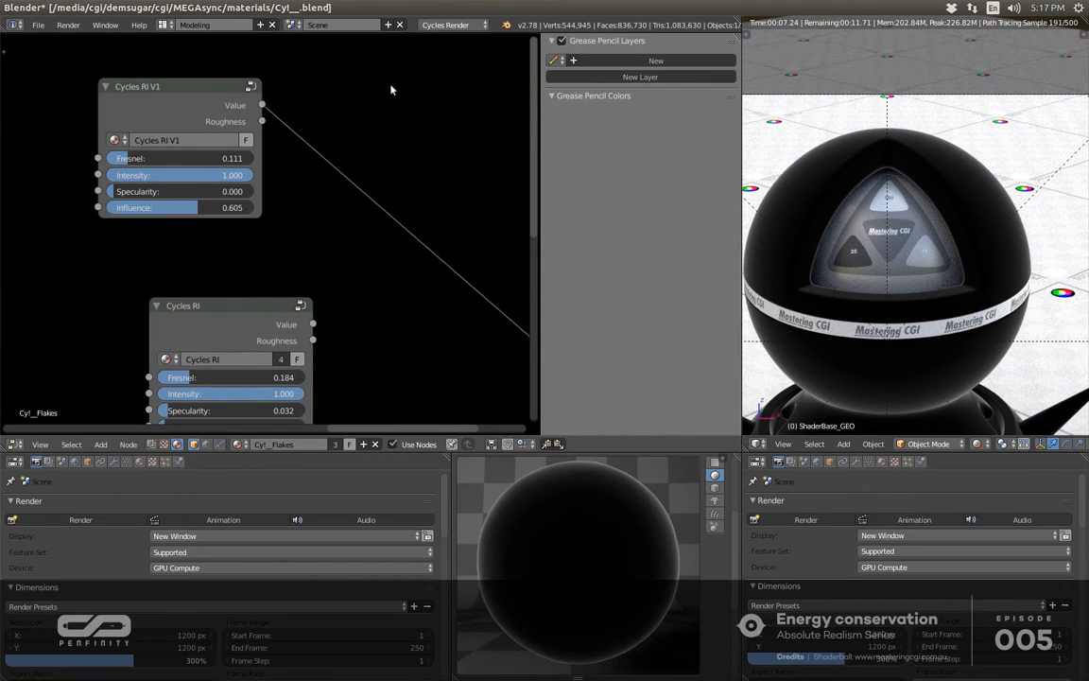
# - Add a Glossy BSDF node and insert it on the link leaving the Cycles RI V1 node's Value output
pyautogui.hotkey('shift', 'a')
pyautogui.click(369, 123)
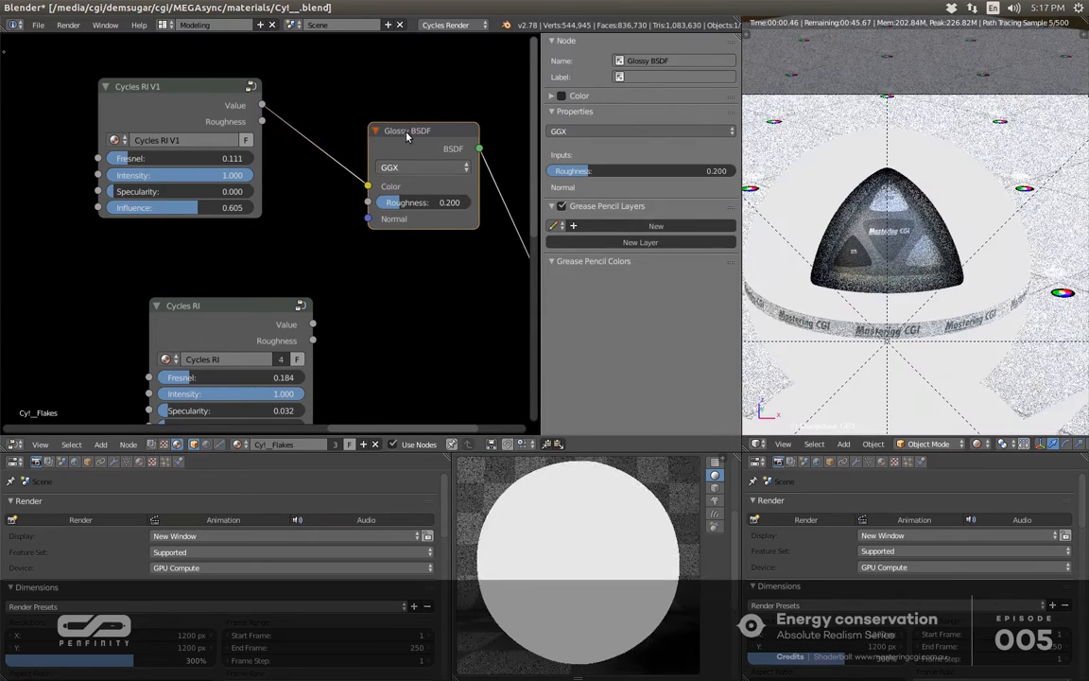
pyautogui.scroll(1, 348, 178)
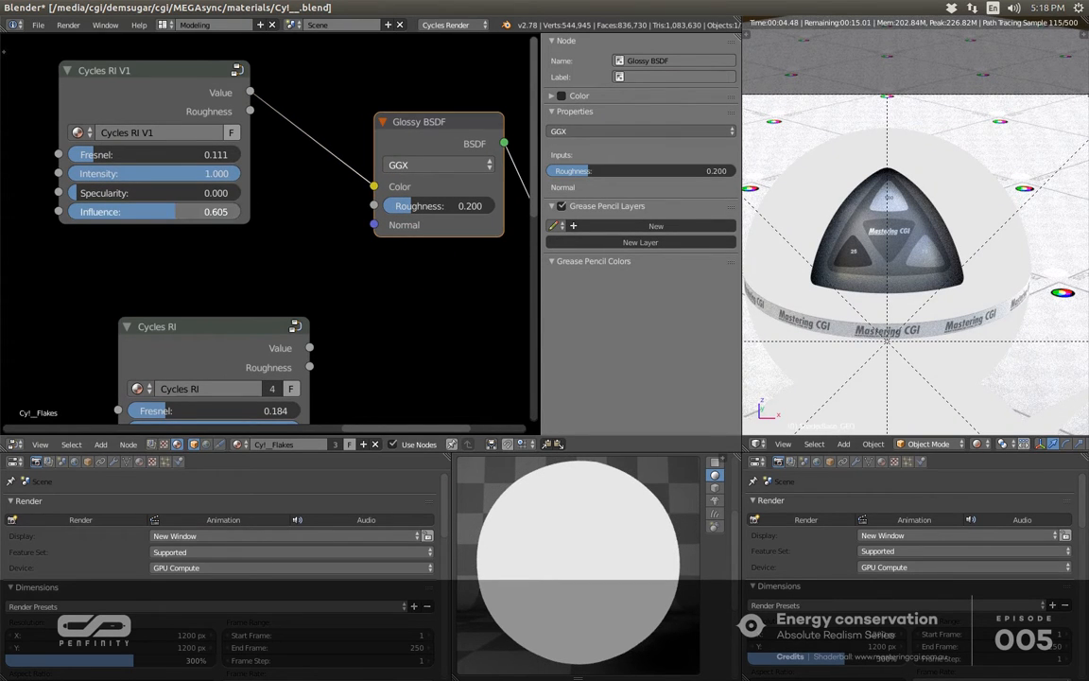
# - Undo the Influence change on the Cycles RI V1 node, preview the Glossy BSDF on the model and set its Roughness to 0
pyautogui.hotkey('ctrl', 'z')
pyautogui.moveTo(311, 186); pyautogui.dragTo(304, 190, button='middle')
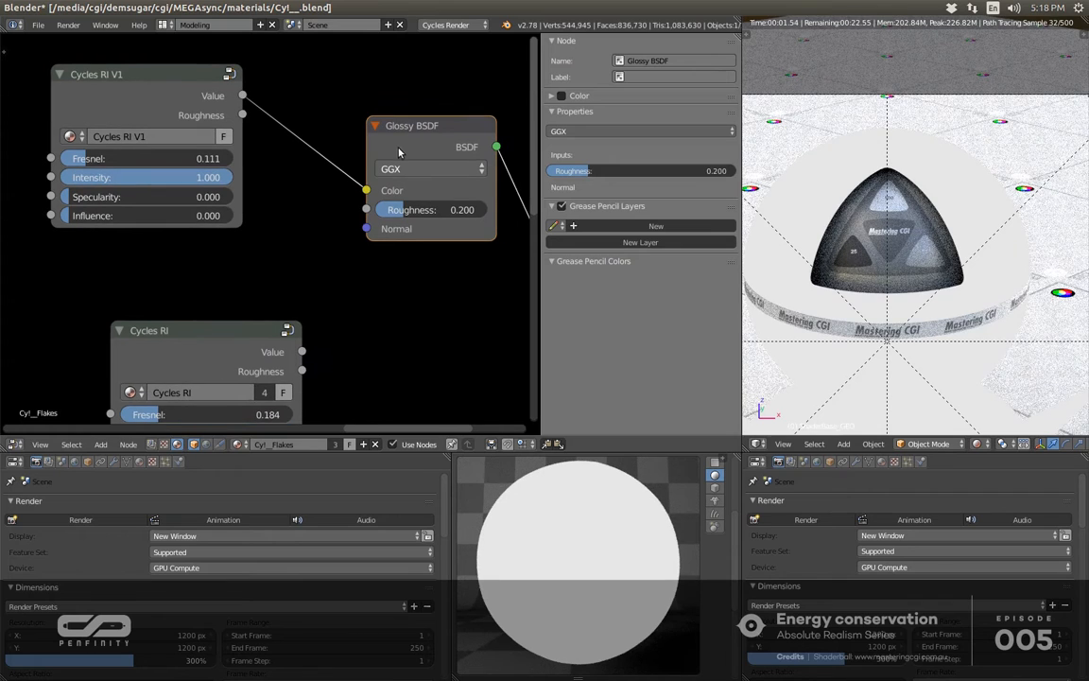
pyautogui.keyDown('ctrl'); pyautogui.keyDown('shift'); pyautogui.click(398, 149); pyautogui.keyUp('shift'); pyautogui.keyUp('ctrl')
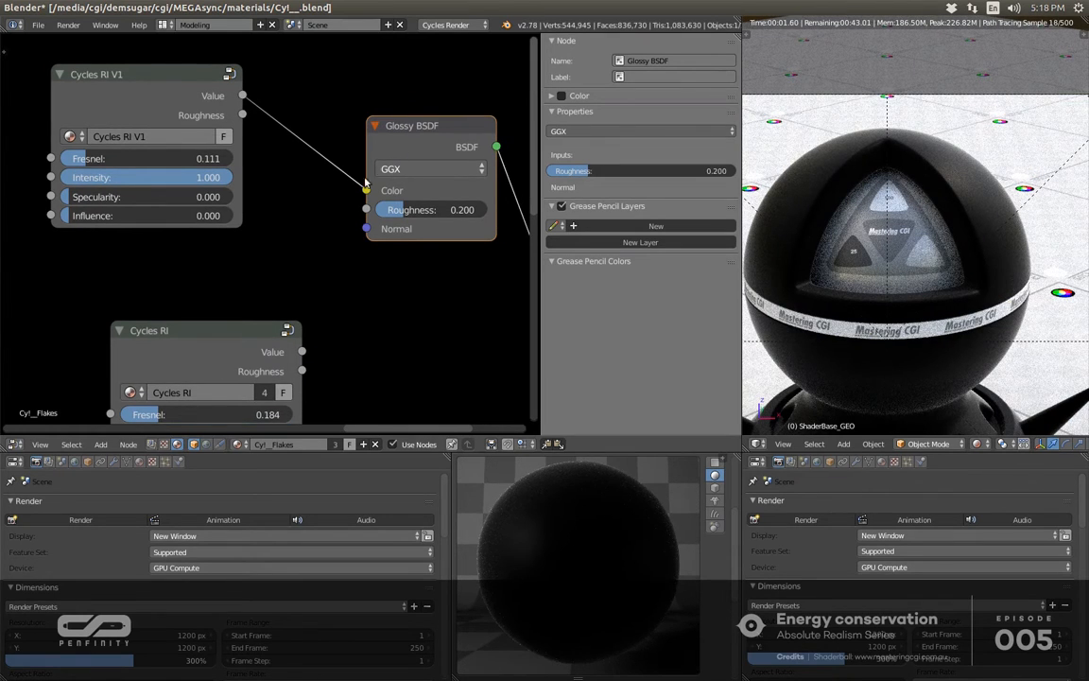
pyautogui.scroll(2, 365, 182)
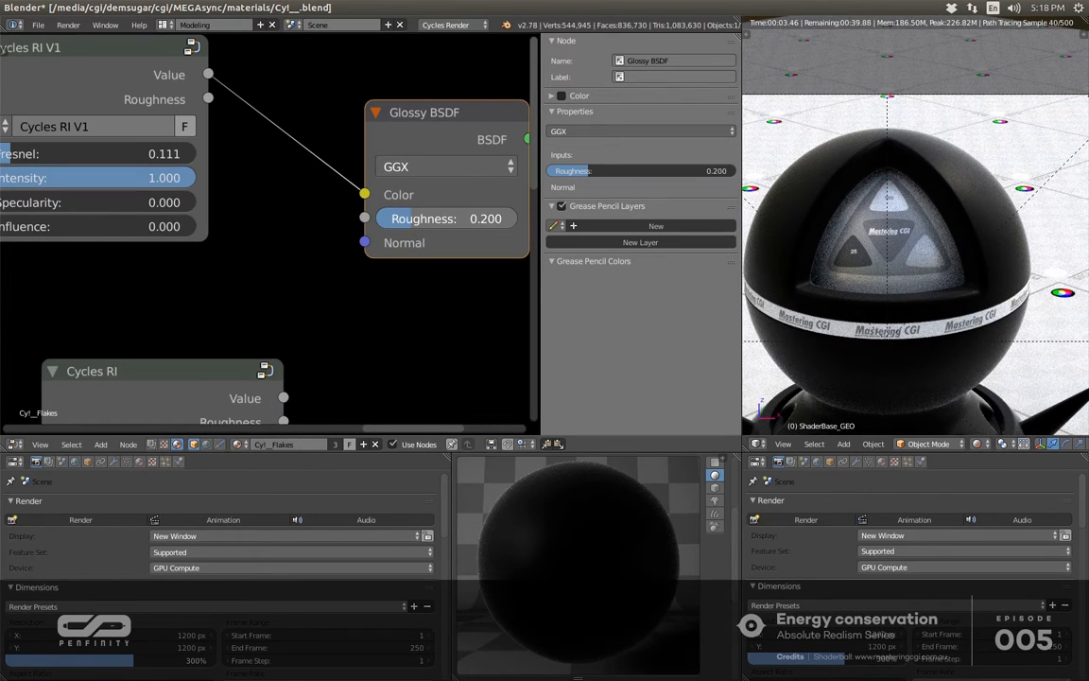
pyautogui.moveTo(413, 218); pyautogui.dragTo(387, 220)
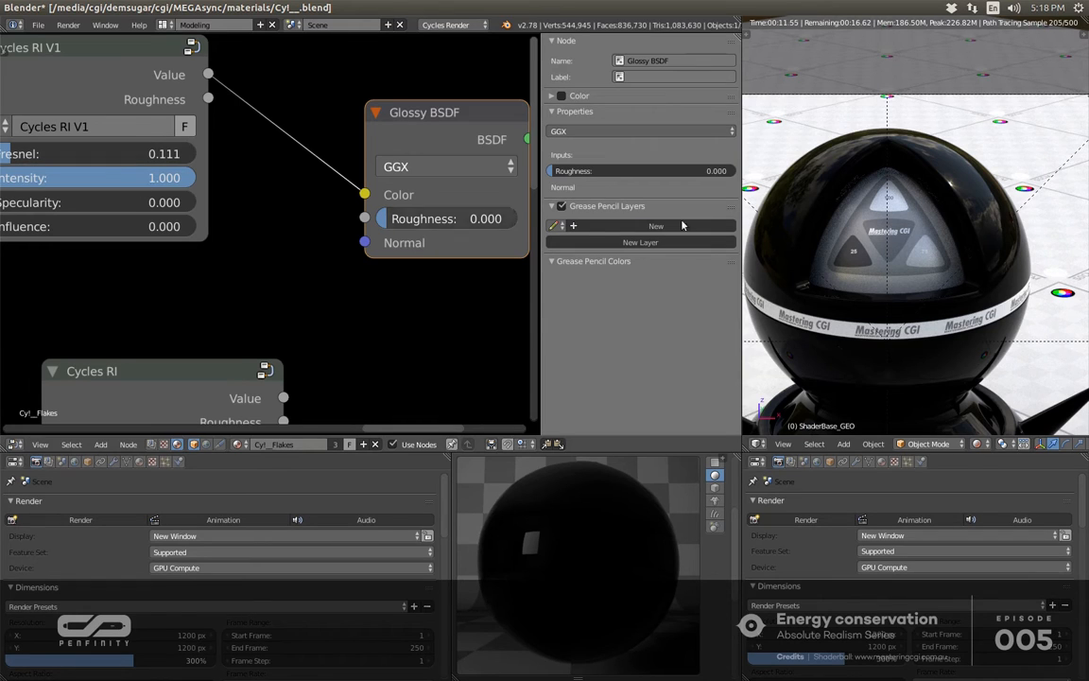
# - Raise the Cycles RI V1 node's Fresnel to 0.216, then try a high Influence and return it to 0
pyautogui.moveTo(213, 250); pyautogui.dragTo(263, 270, button='middle')
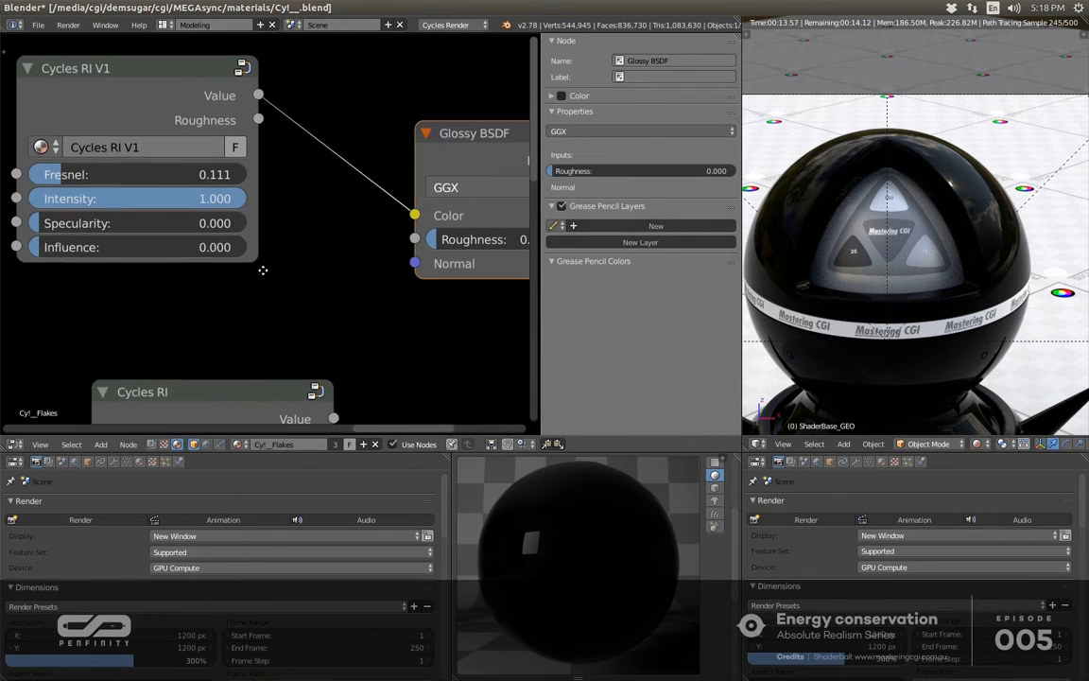
pyautogui.moveTo(263, 118); pyautogui.dragTo(285, 245)
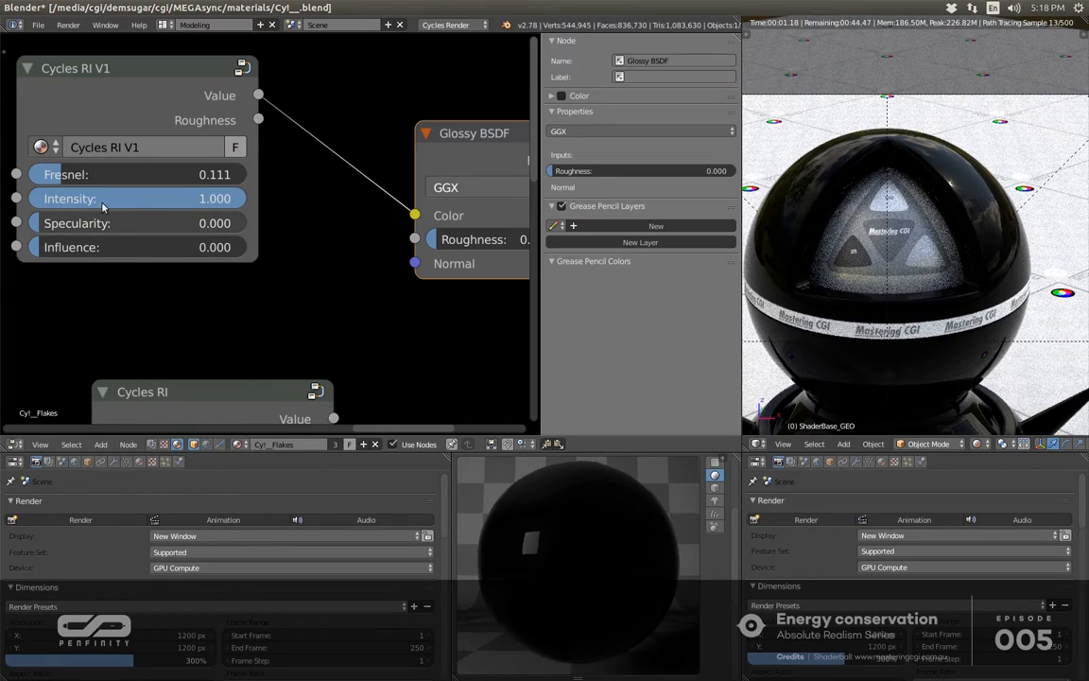
pyautogui.moveTo(53, 174); pyautogui.dragTo(75, 174)
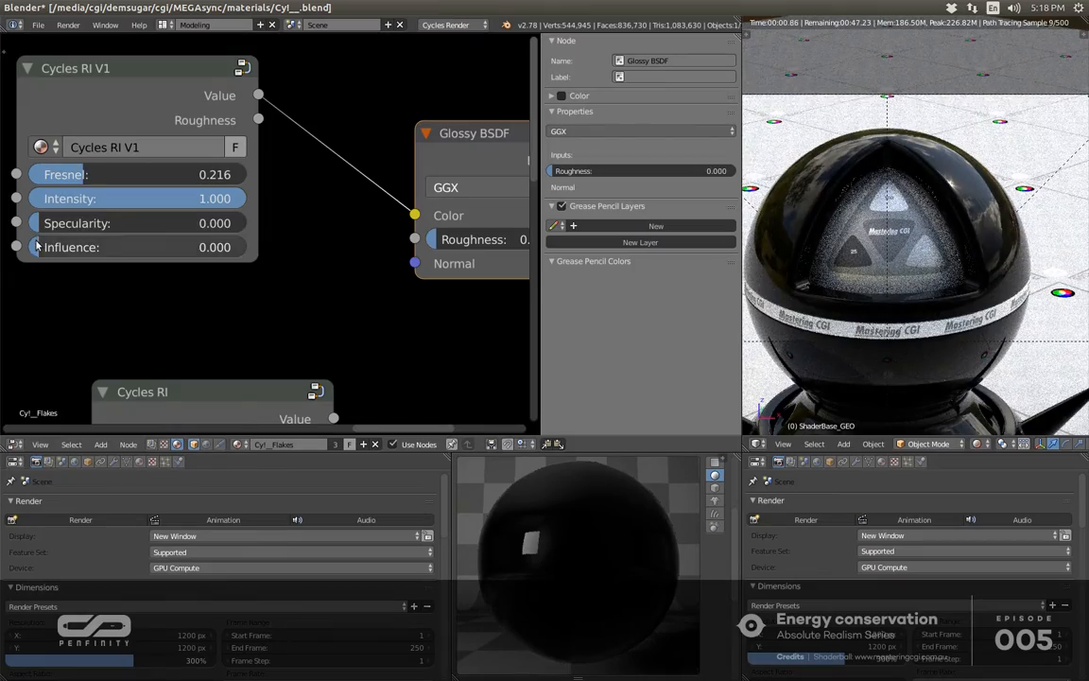
pyautogui.moveTo(34, 246); pyautogui.dragTo(213, 247)
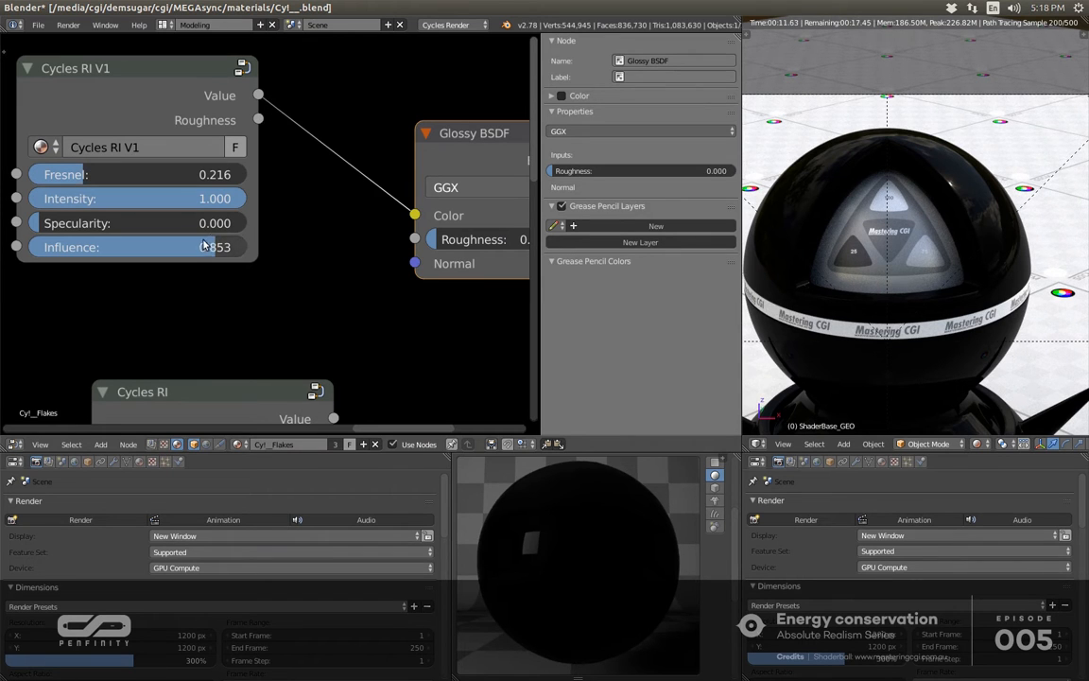
pyautogui.moveTo(205, 246); pyautogui.dragTo(29, 246)
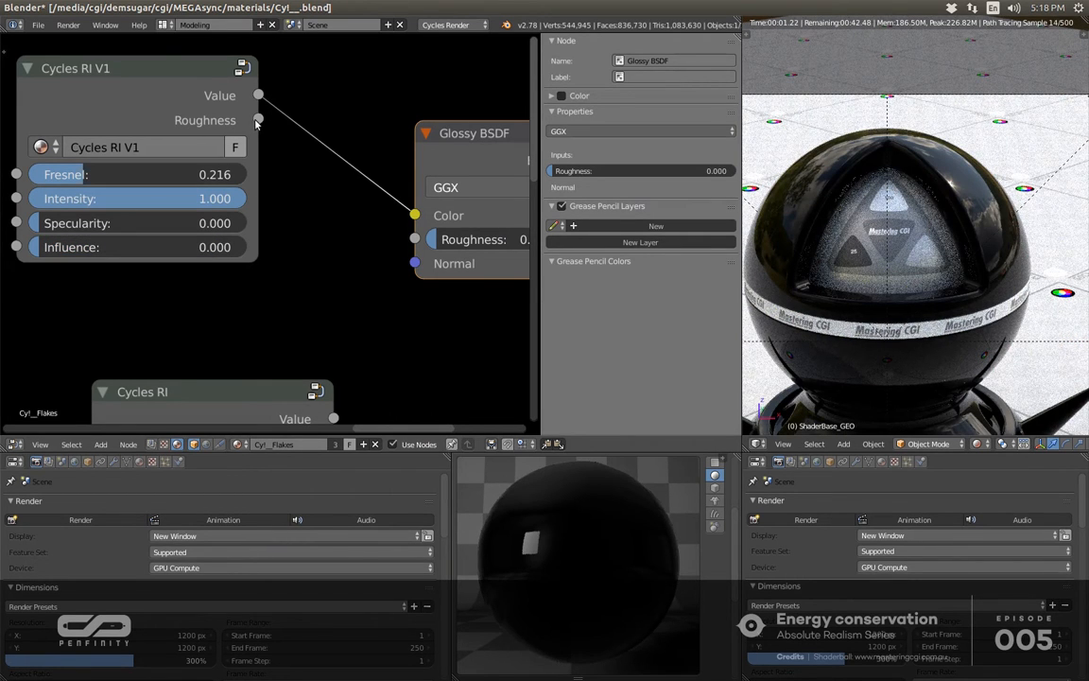
# - Link the Cycles RI V1 Roughness output to the Glossy BSDF's Roughness and raise Influence to 0.753
pyautogui.moveTo(258, 119); pyautogui.dragTo(414, 239)
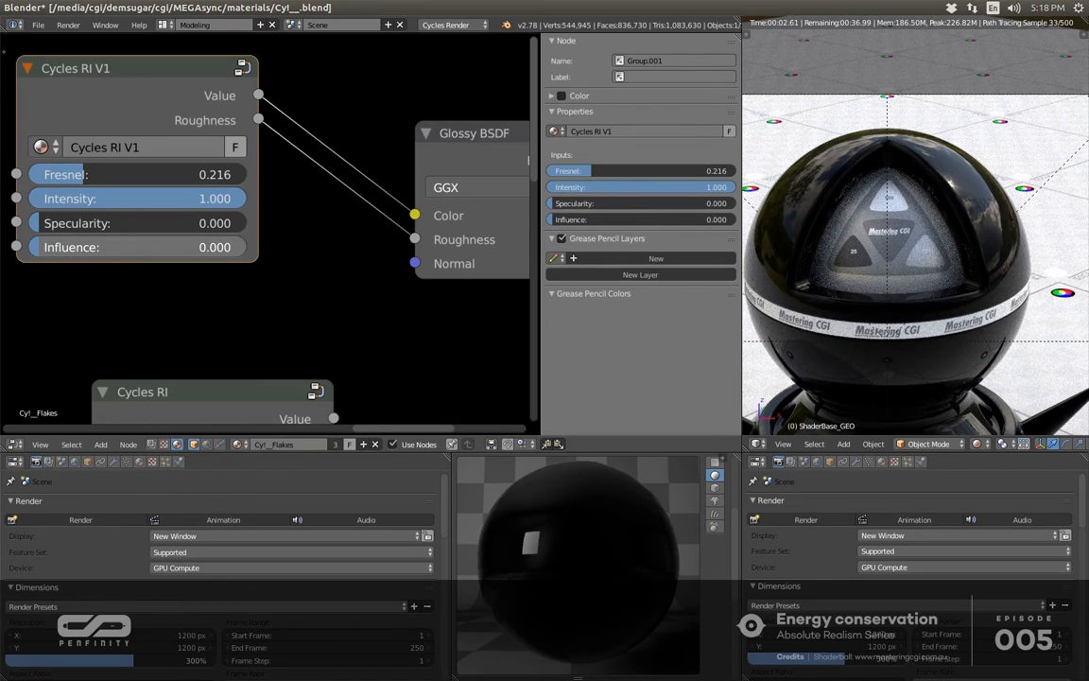
pyautogui.moveTo(138, 246); pyautogui.dragTo(300, 247)
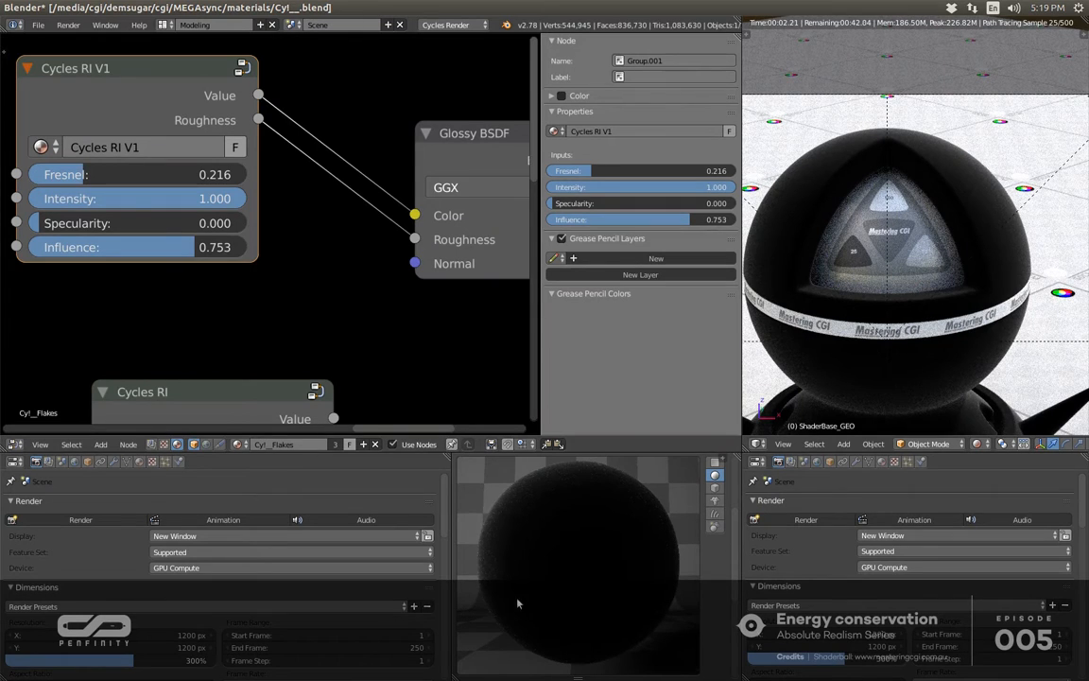
# - Switch the material preview to the monkey head and set the Cycles RI V1 node's Influence to 0.084
pyautogui.click(714, 500)
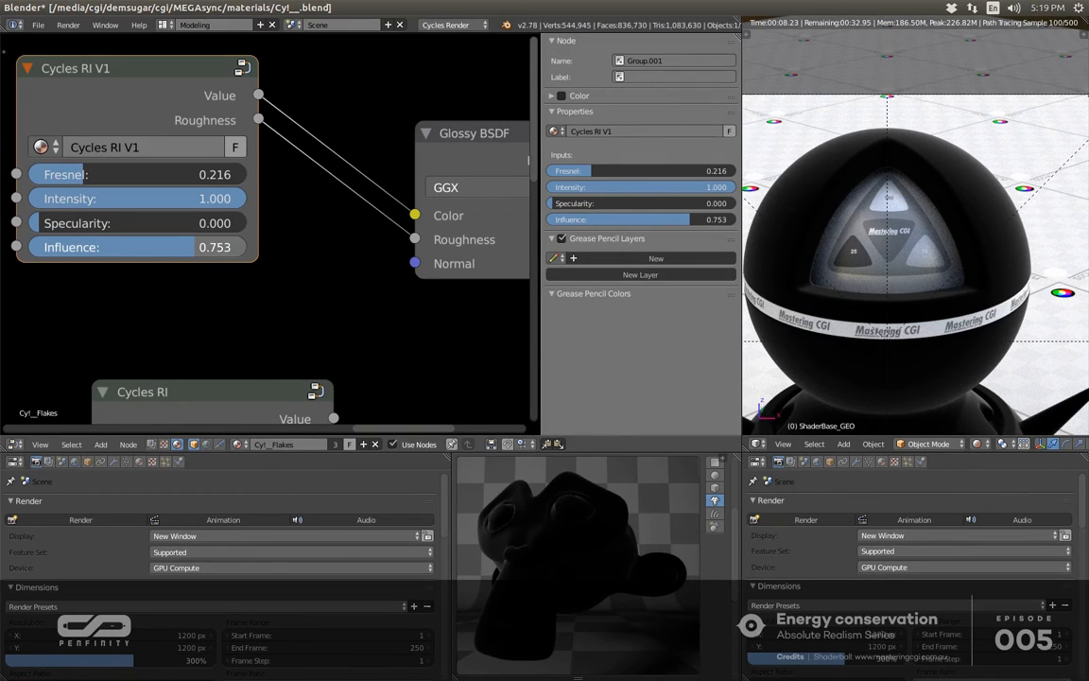
pyautogui.moveTo(192, 246); pyautogui.dragTo(218, 247)
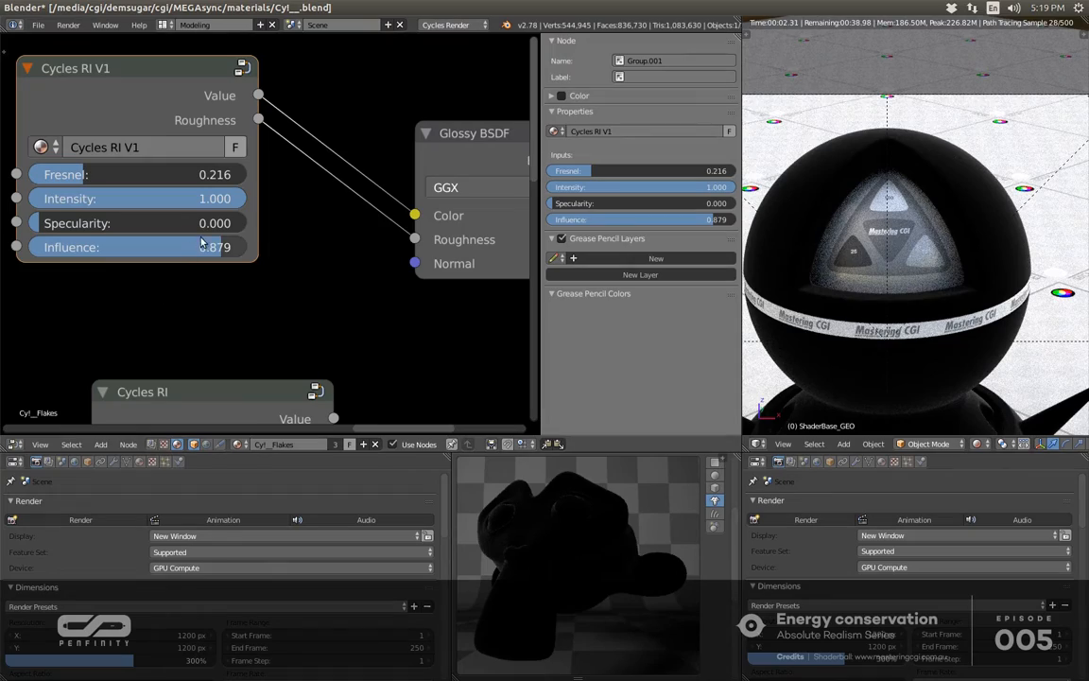
pyautogui.moveTo(189, 247); pyautogui.dragTo(18, 247)
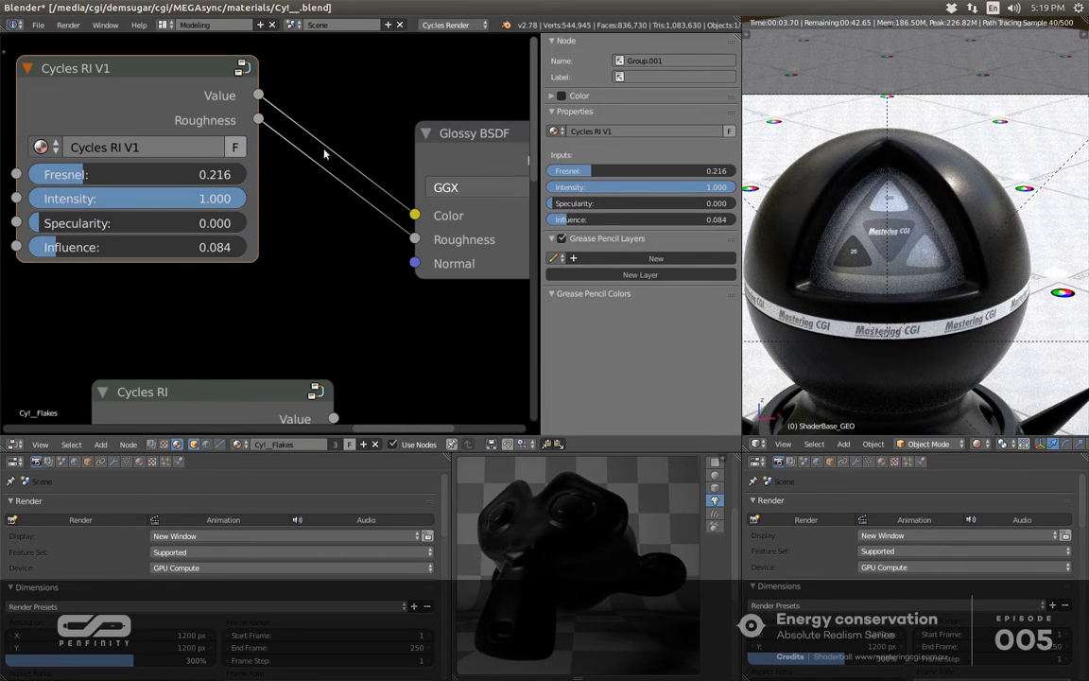
# - Cut the link between the Cycles RI V1 Roughness output and the Glossy BSDF's Roughness input
pyautogui.click(456, 146)
pyautogui.moveTo(456, 146); pyautogui.dragTo(357, 158, button='middle')
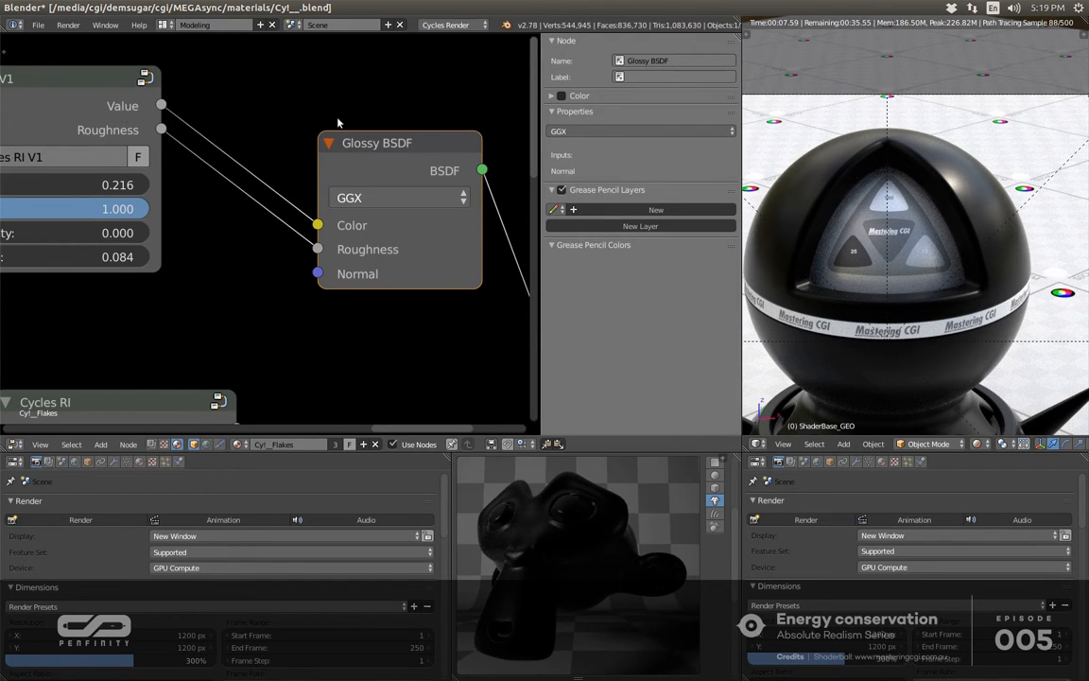
pyautogui.moveTo(104, 127); pyautogui.dragTo(260, 150, button='middle')
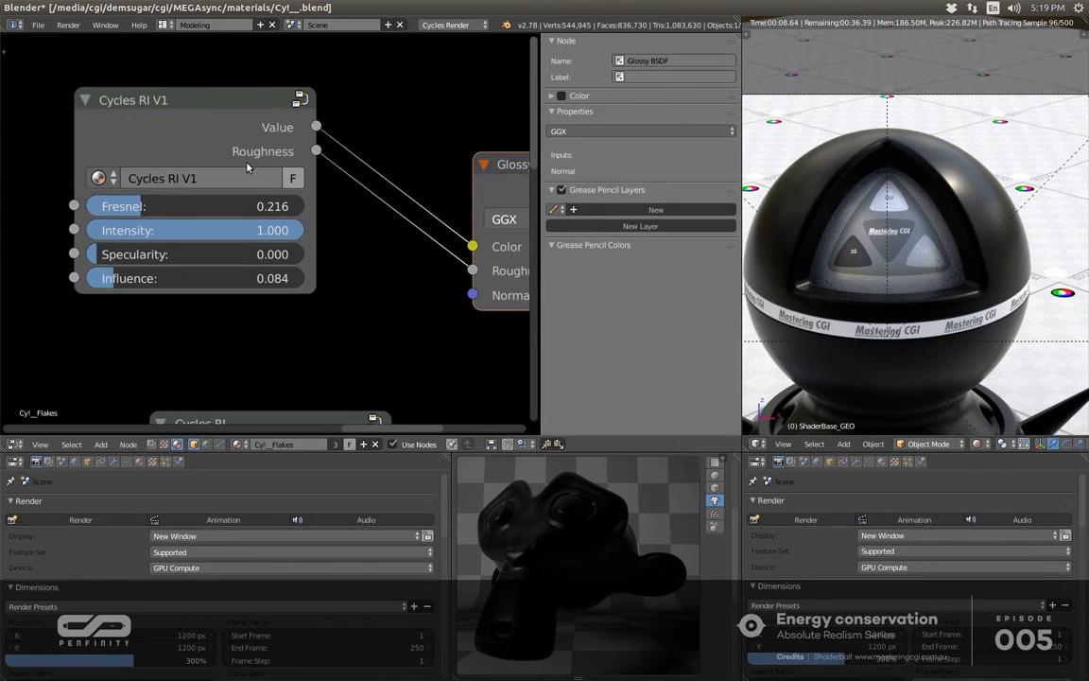
pyautogui.click(210, 117)
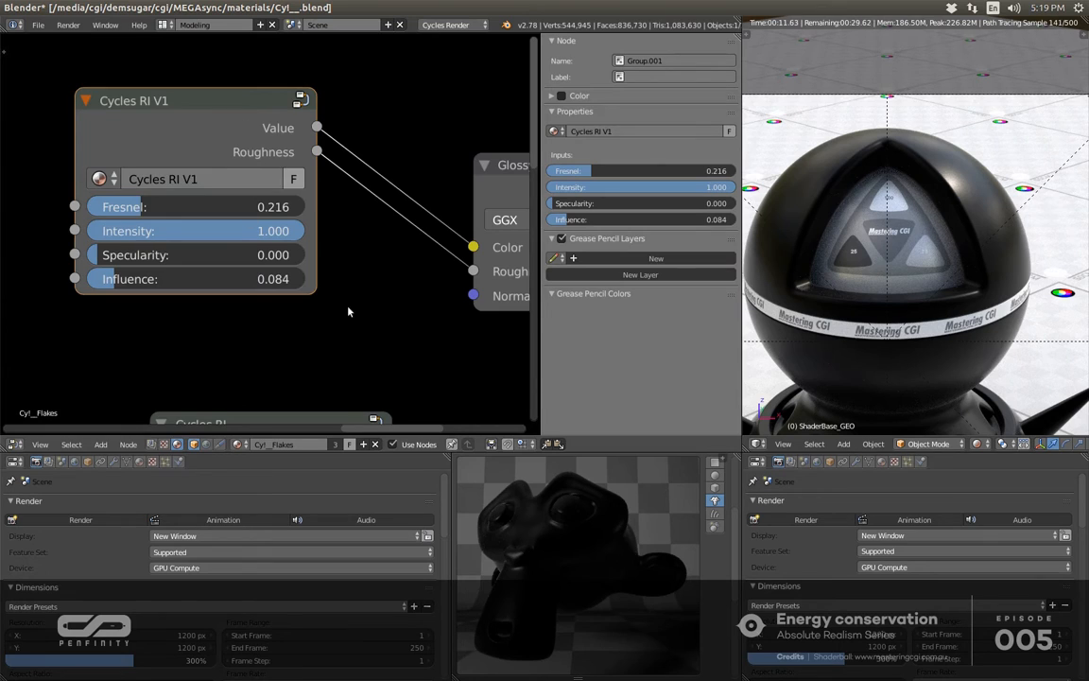
pyautogui.moveTo(346, 311); pyautogui.dragTo(281, 298, button='middle')
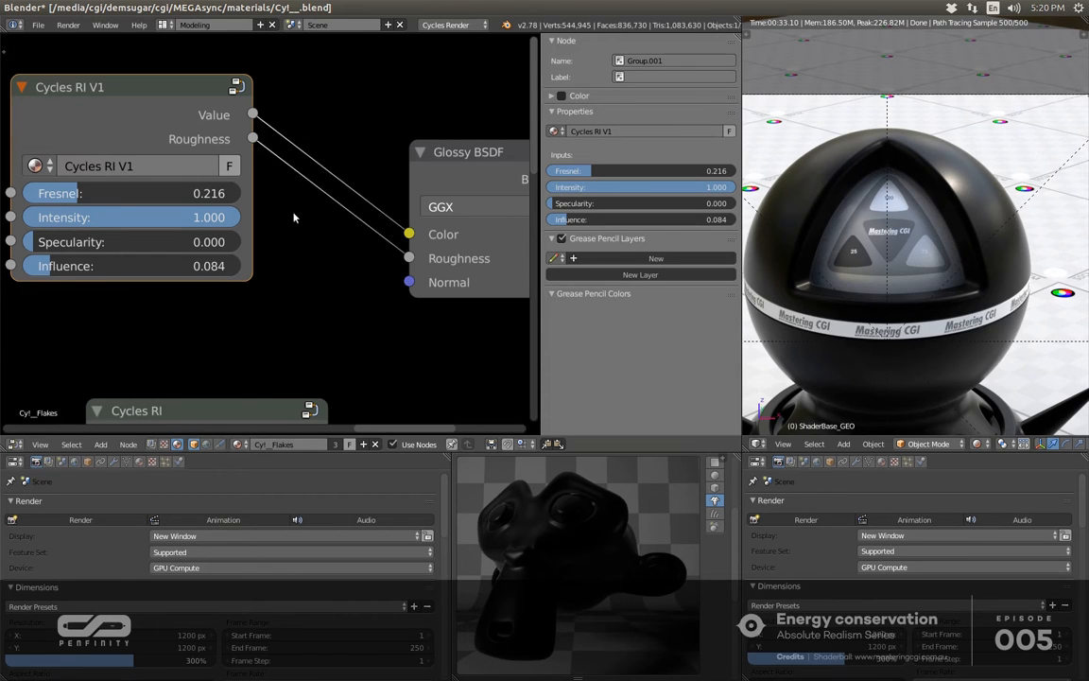
pyautogui.keyDown('ctrl'); pyautogui.moveTo(294, 218); pyautogui.dragTo(302, 176, button='right'); pyautogui.keyUp('ctrl')
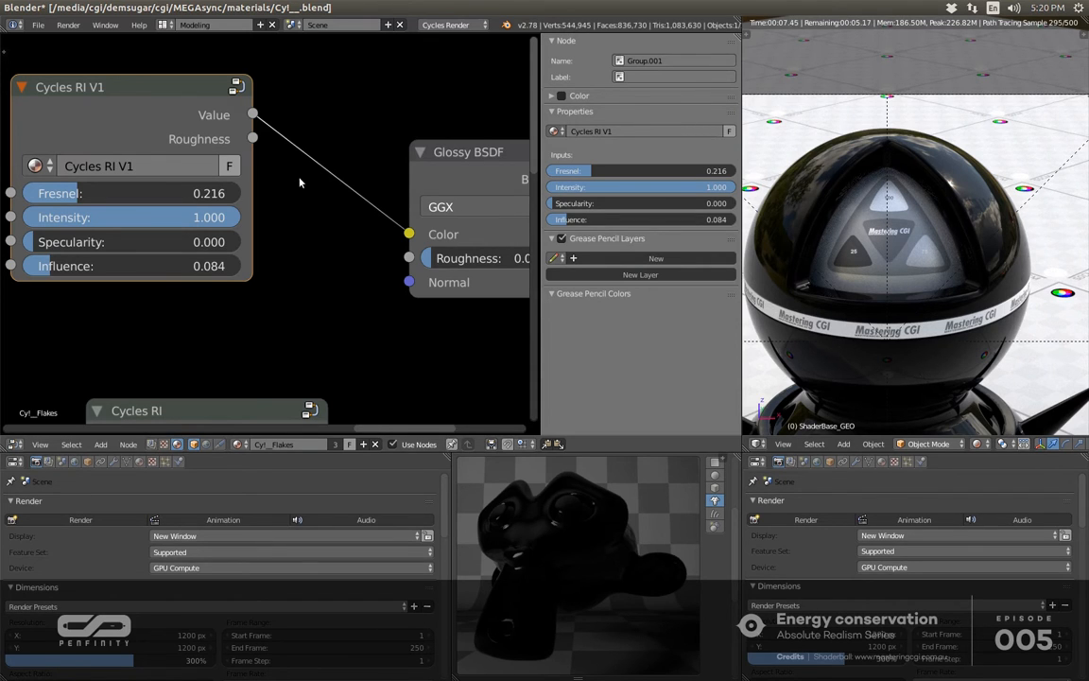
# - Add a Mix Shader node above and beyond the Glossy BSDF, keeping the Glossy node expanded
pyautogui.scroll(-3, 270, 164)
pyautogui.click(303, 149)
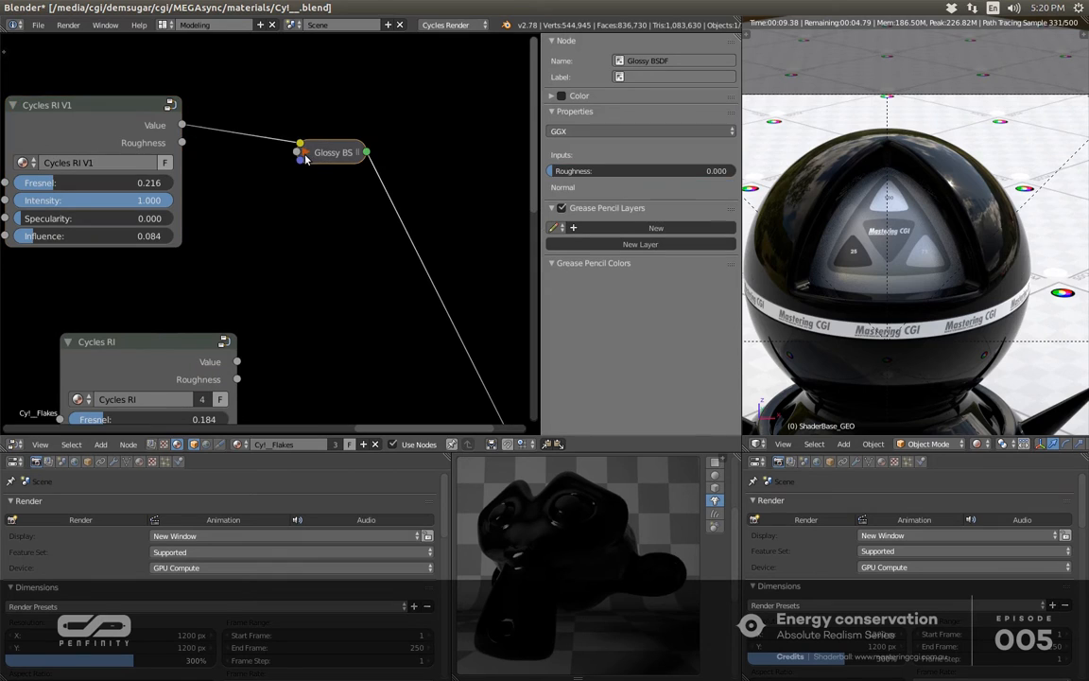
pyautogui.click(304, 151)
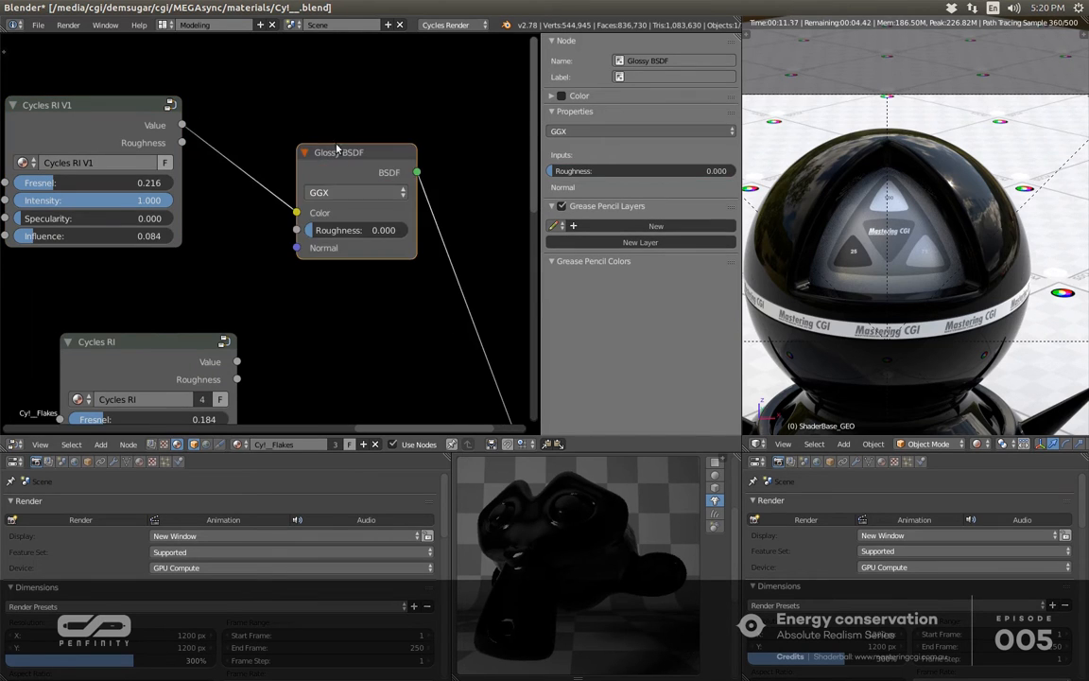
pyautogui.moveTo(336, 149); pyautogui.dragTo(283, 270, button='middle')
pyautogui.hotkey('shift', 'a')
pyautogui.click(396, 127)
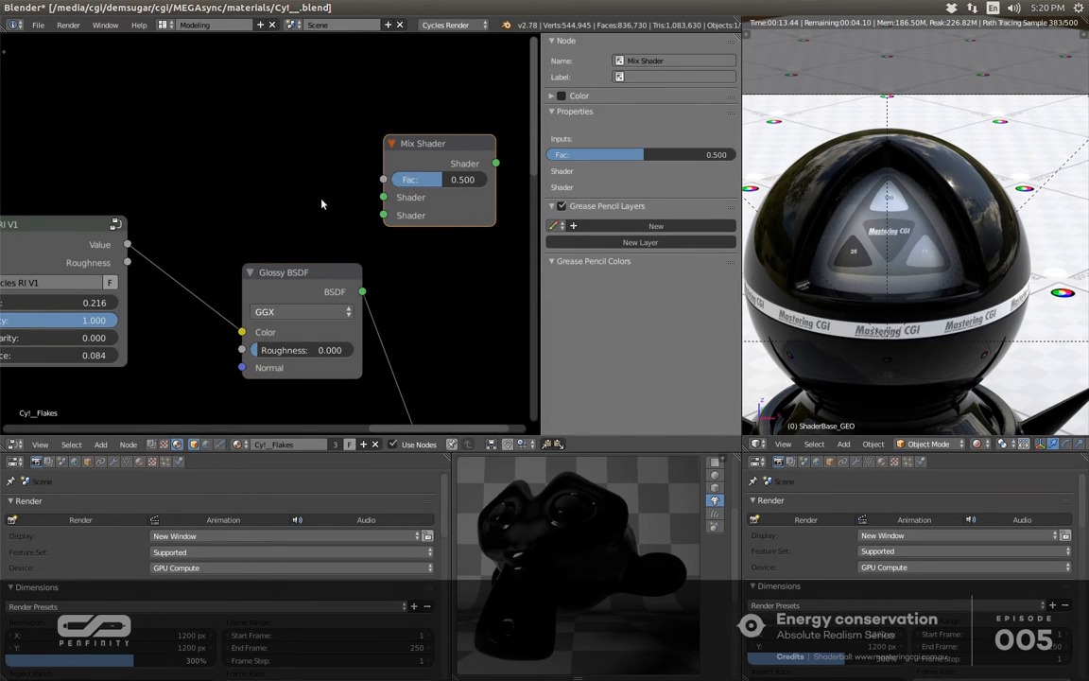
# - Duplicate the Glossy BSDF, place the copy above the original and set its color to red
pyautogui.click(283, 274)
pyautogui.hotkey('shift', 'd')
pyautogui.click(214, 176)
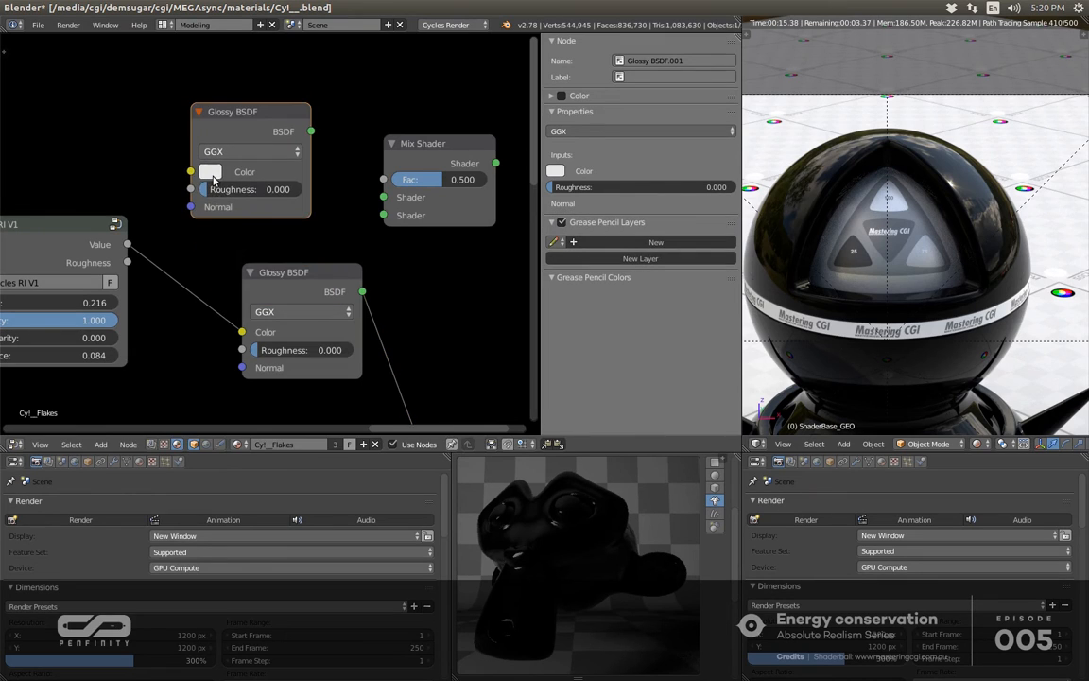
pyautogui.click(210, 172)
pyautogui.click(248, 263)
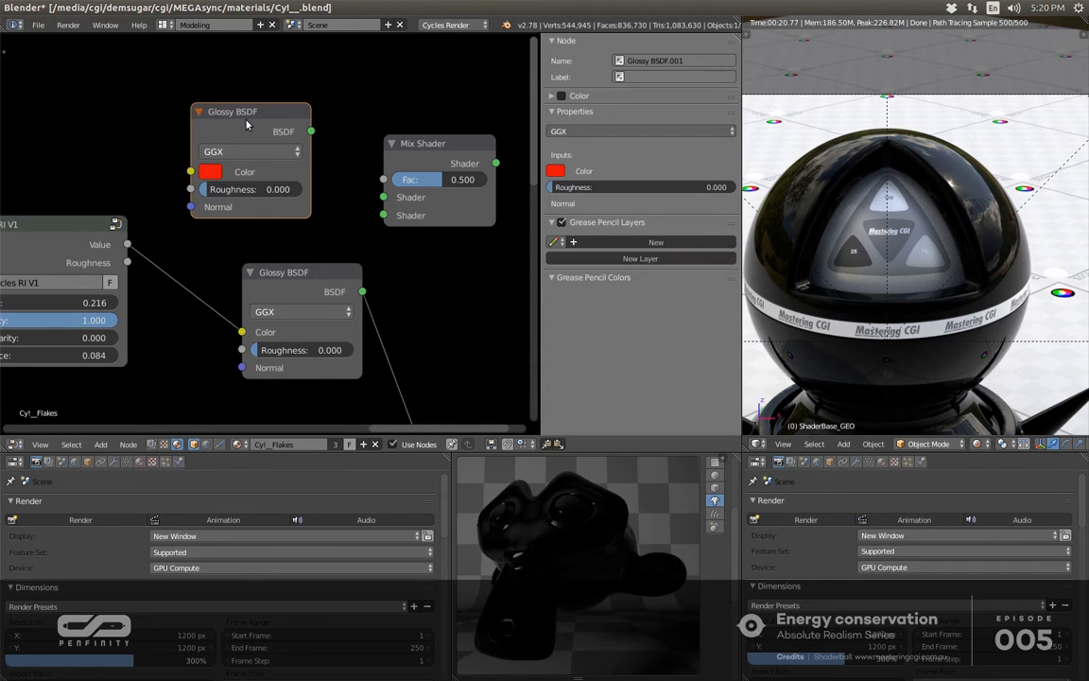
# - Switch the red Glossy copy to a Diffuse BSDF and link it to the Mix Shader's first Shader input
pyautogui.hotkey('shift', 's')
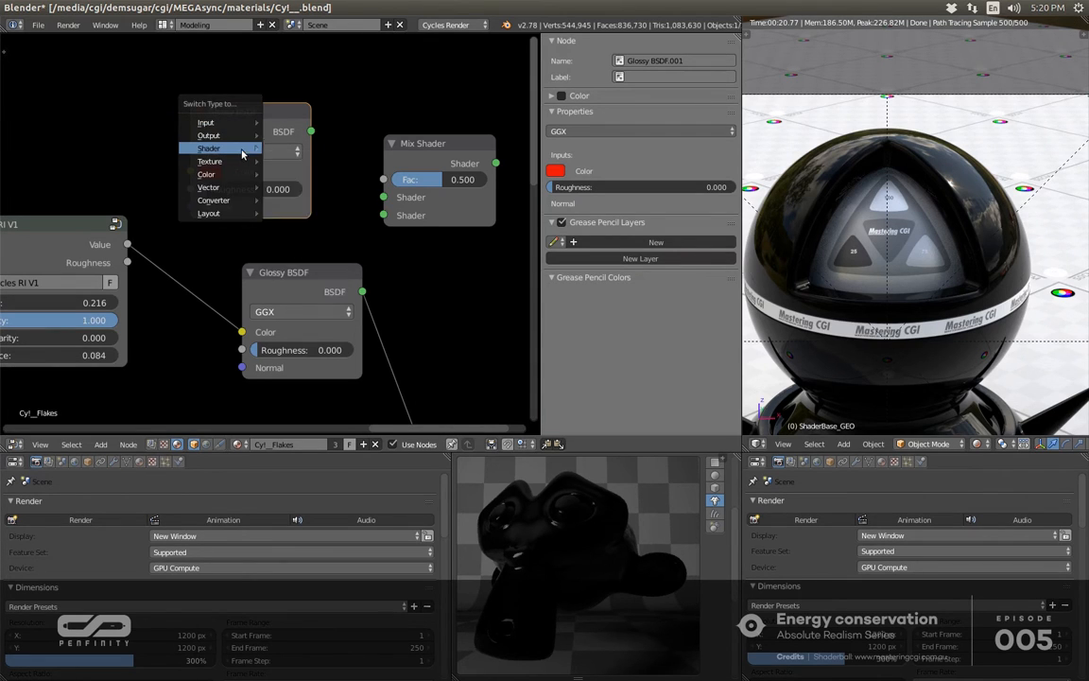
pyautogui.moveTo(242, 153)
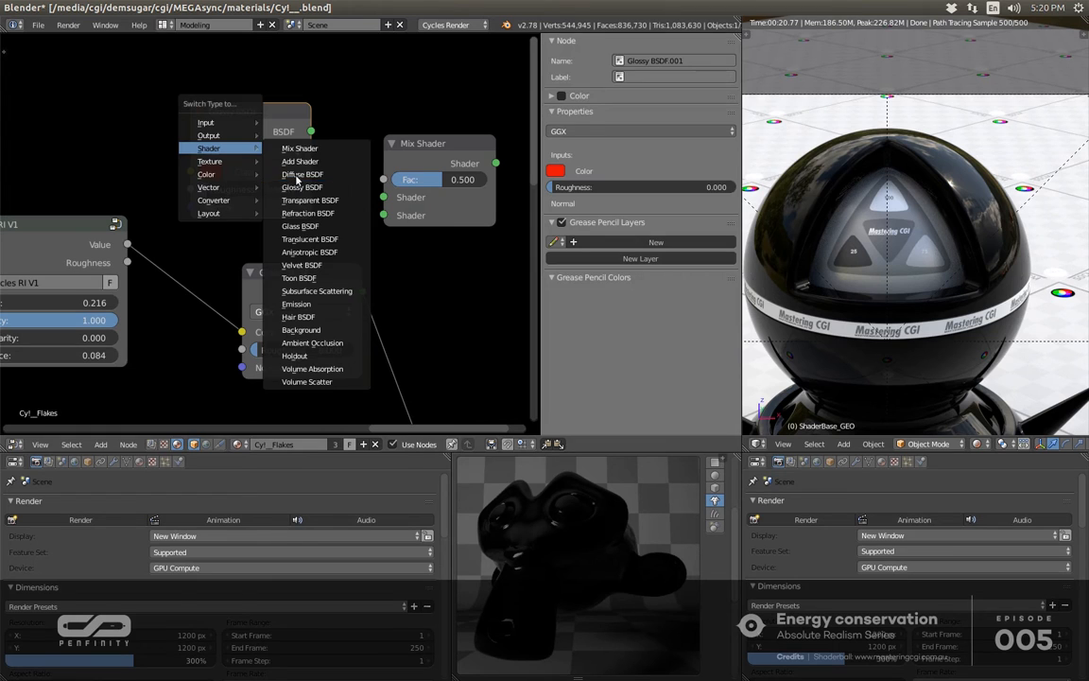
pyautogui.click(296, 175)
pyautogui.moveTo(311, 131); pyautogui.dragTo(395, 173)
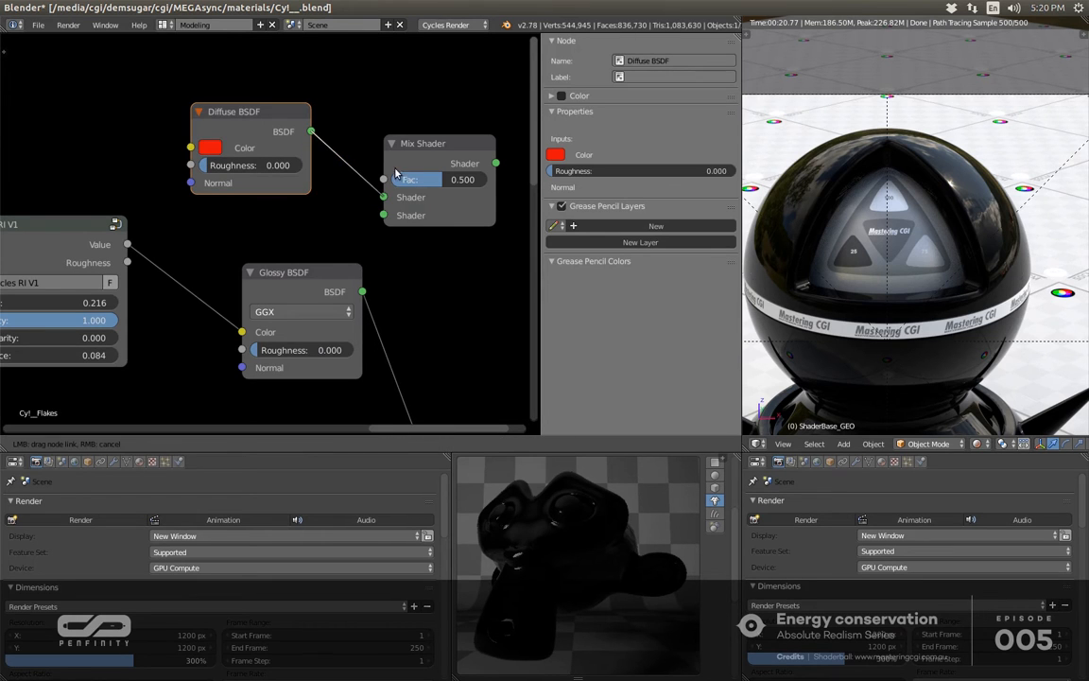
# - Preview the Mix Shader, moving the Value link from the Glossy color to Fac and linking the Glossy BSDF to the second Shader input
pyautogui.keyDown('ctrl'); pyautogui.keyDown('shift'); pyautogui.click(398, 160); pyautogui.keyUp('shift'); pyautogui.keyUp('ctrl')
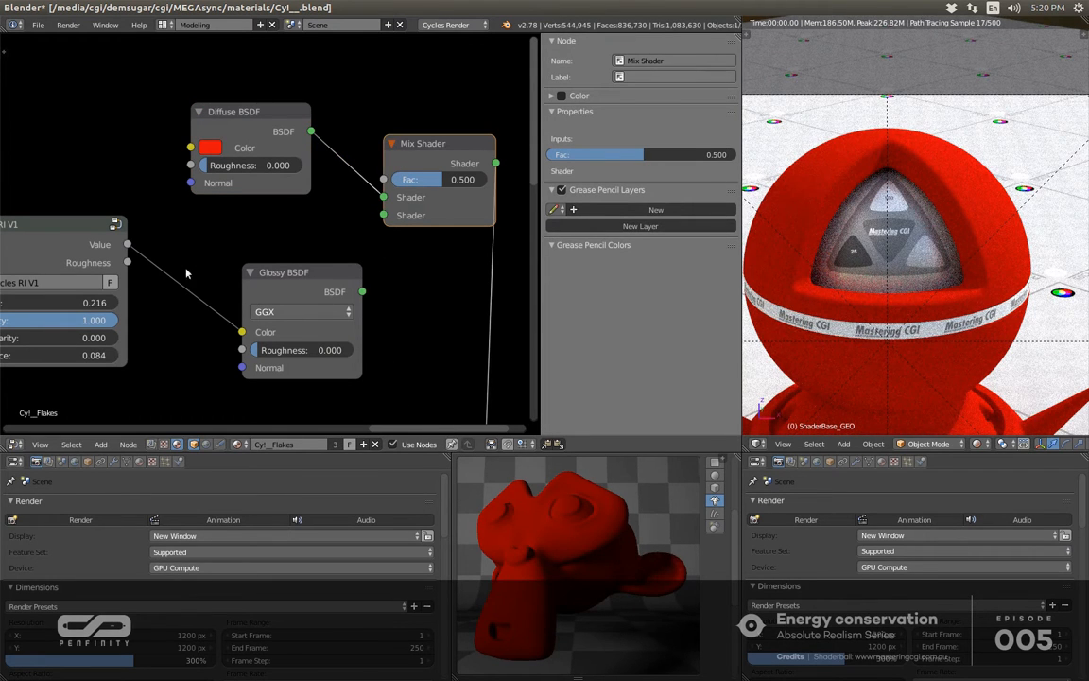
pyautogui.keyDown('ctrl'); pyautogui.moveTo(185, 269); pyautogui.dragTo(179, 312); pyautogui.keyUp('ctrl')
pyautogui.moveTo(362, 288); pyautogui.dragTo(382, 212)
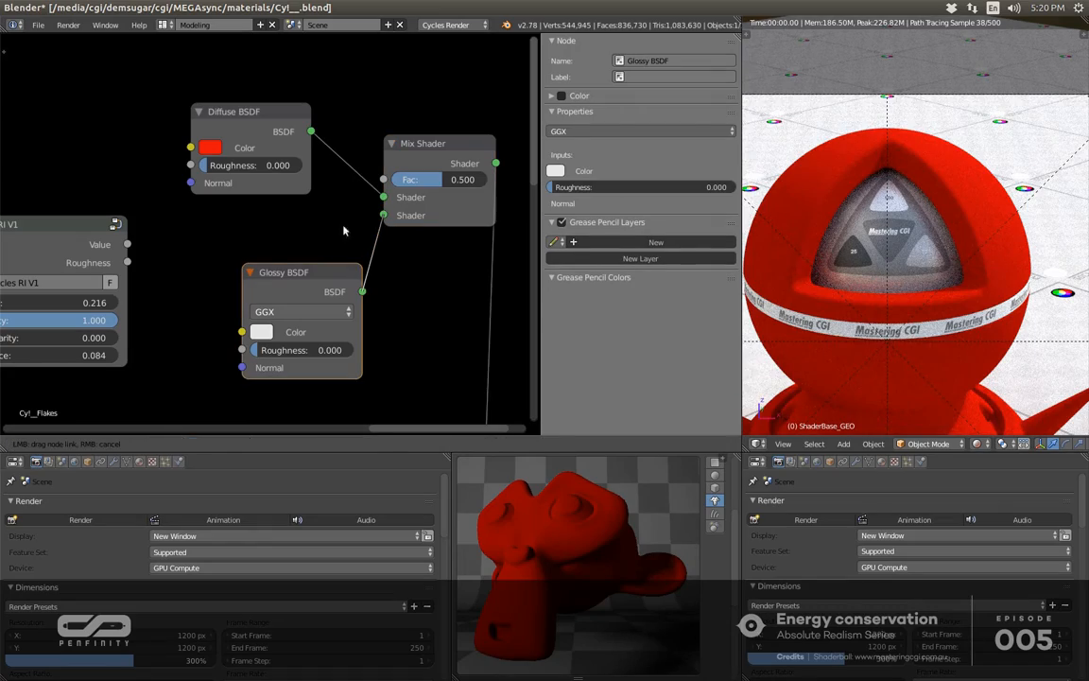
pyautogui.moveTo(127, 243); pyautogui.dragTo(382, 180)
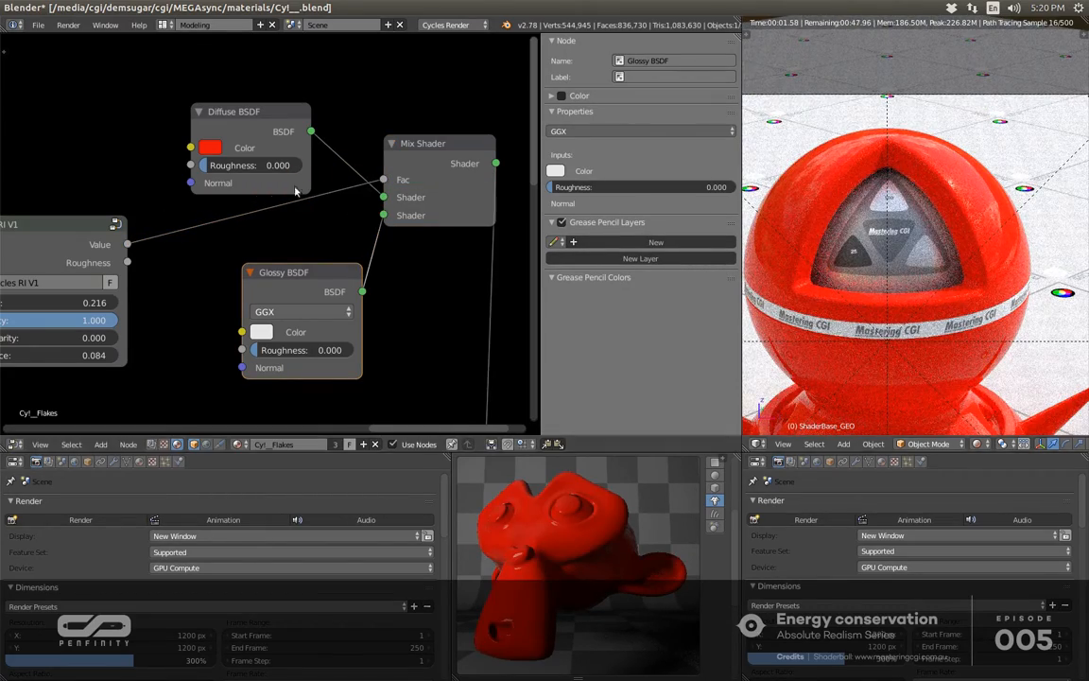
# - Darken the red color of the Diffuse BSDF slightly
pyautogui.click(204, 146)
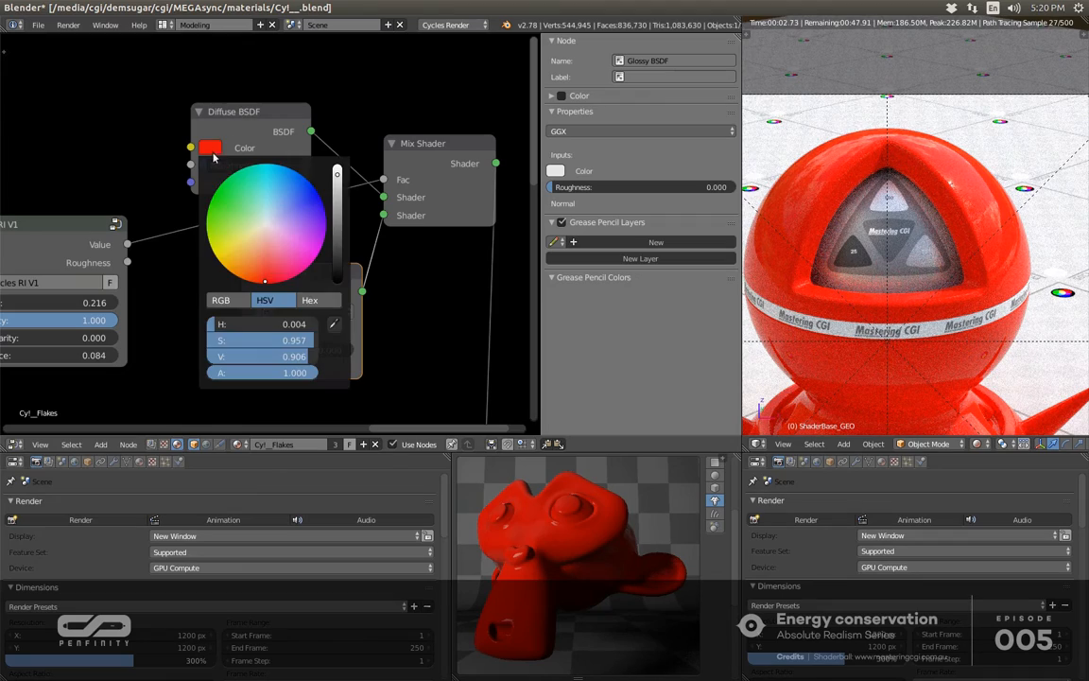
pyautogui.click(335, 217)
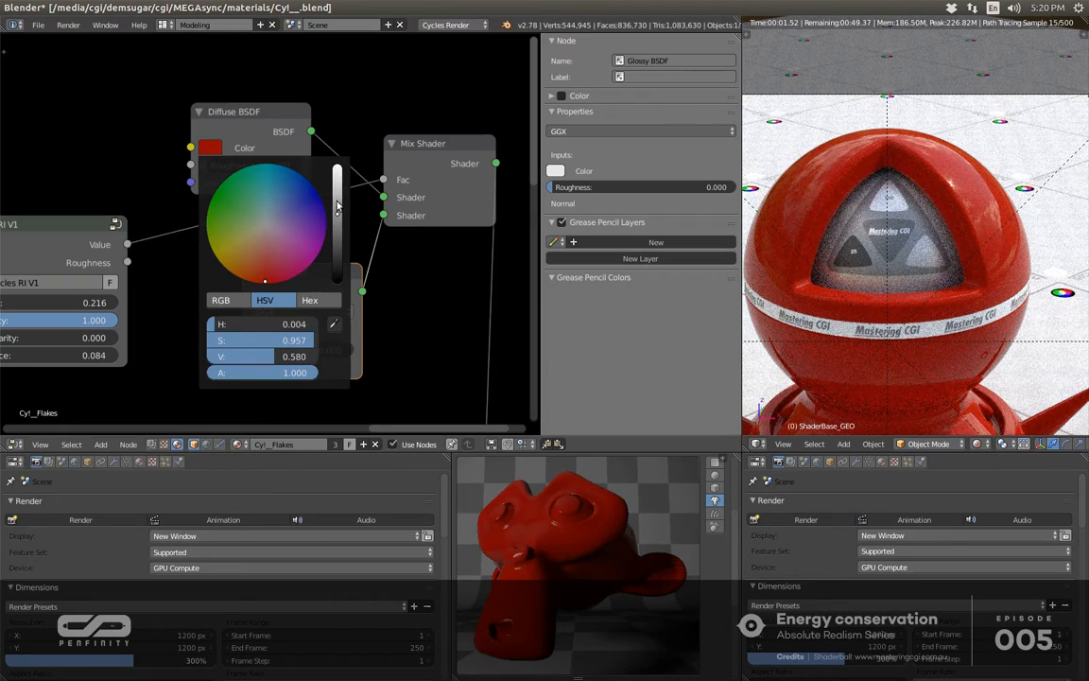
pyautogui.click(337, 201)
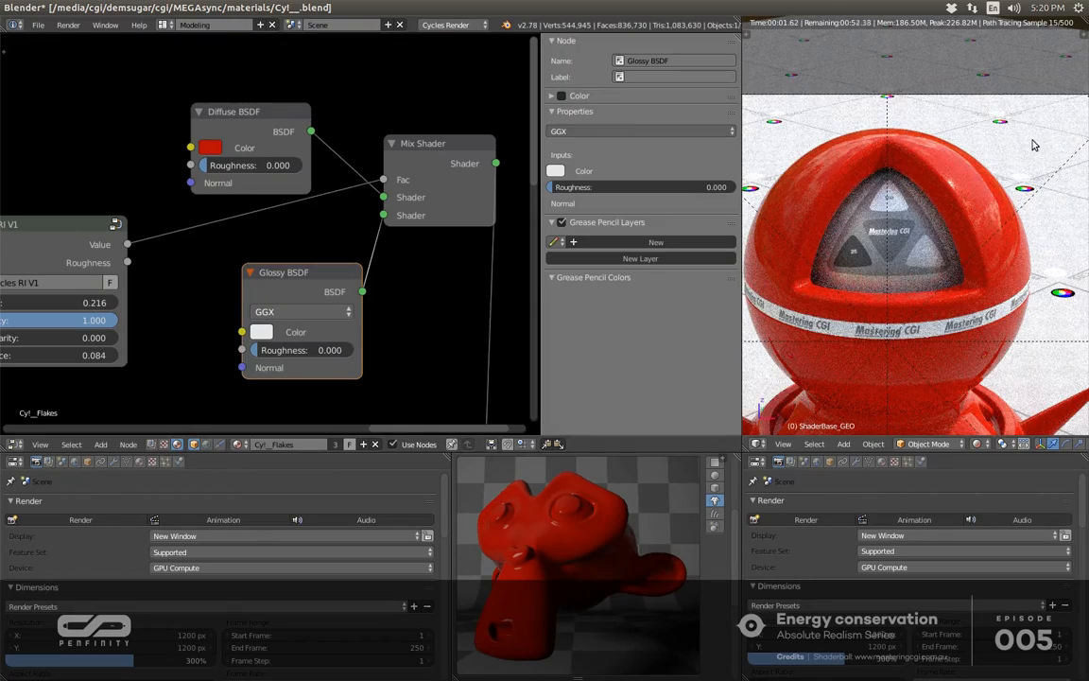
# - Raise the Influence of the Cycles RI V1 group to 0.779 and compare the reflections on the red shell up close
pyautogui.scroll(4, 1035, 145)
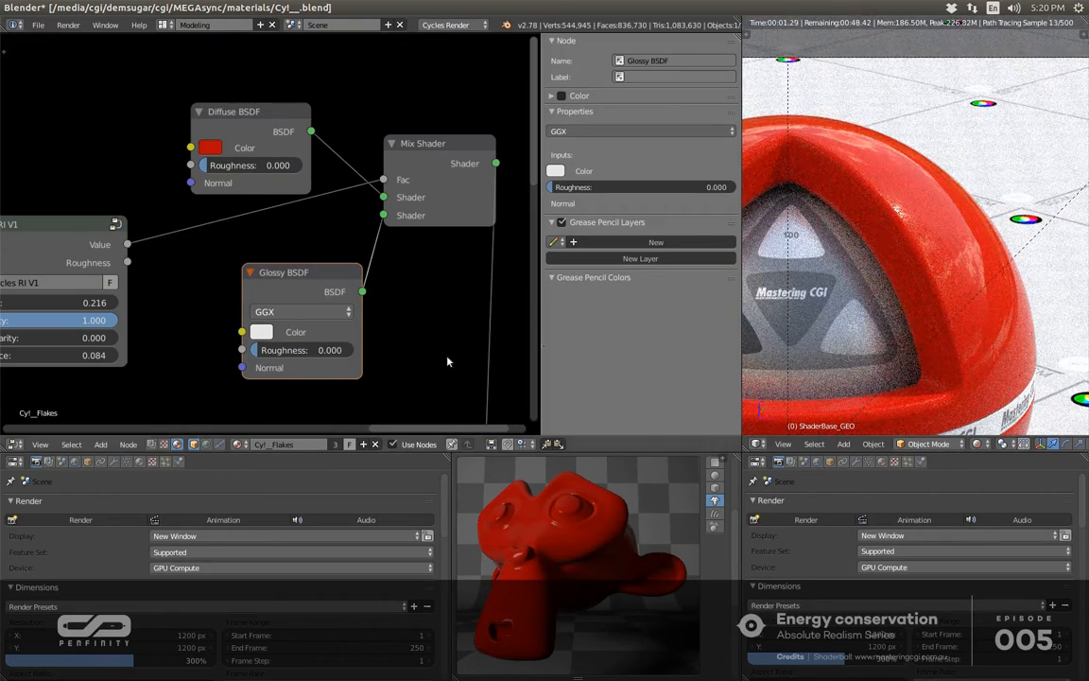
pyautogui.moveTo(156, 215); pyautogui.dragTo(263, 182, button='middle')
pyautogui.scroll(3, 210, 208)
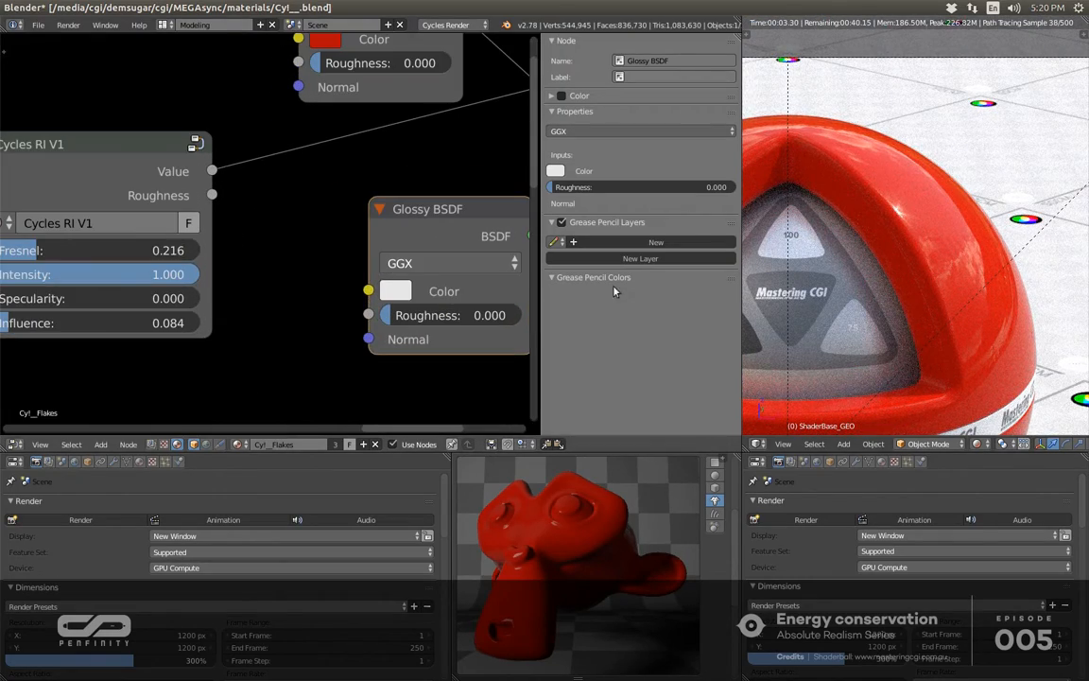
pyautogui.scroll(3, 945, 246)
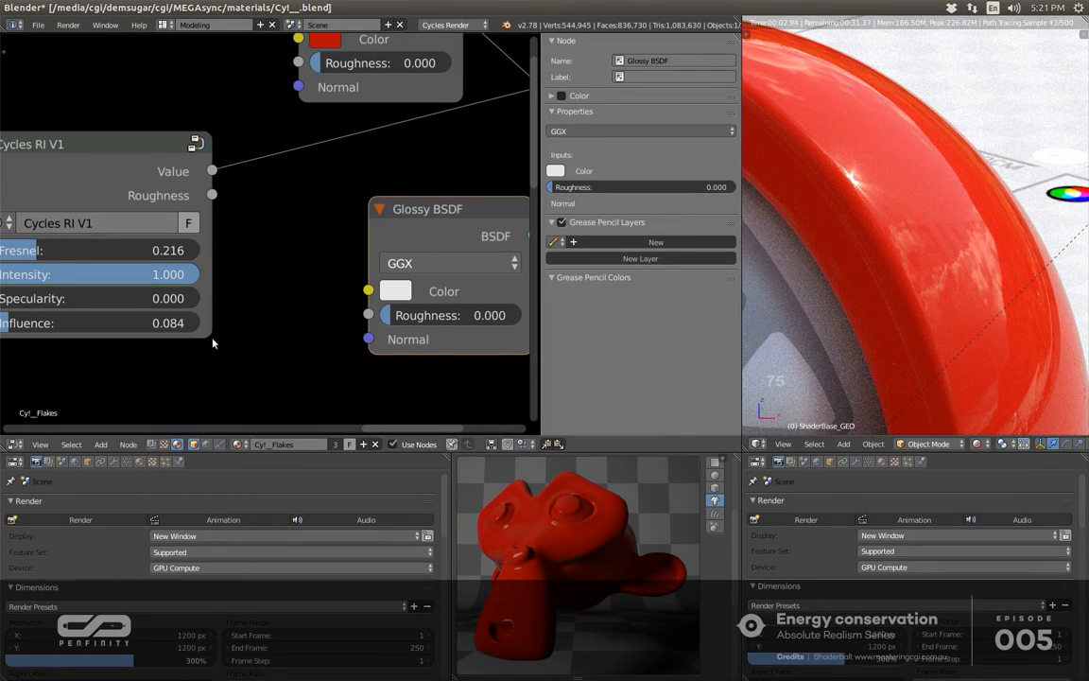
pyautogui.moveTo(227, 360); pyautogui.dragTo(263, 355, button='middle')
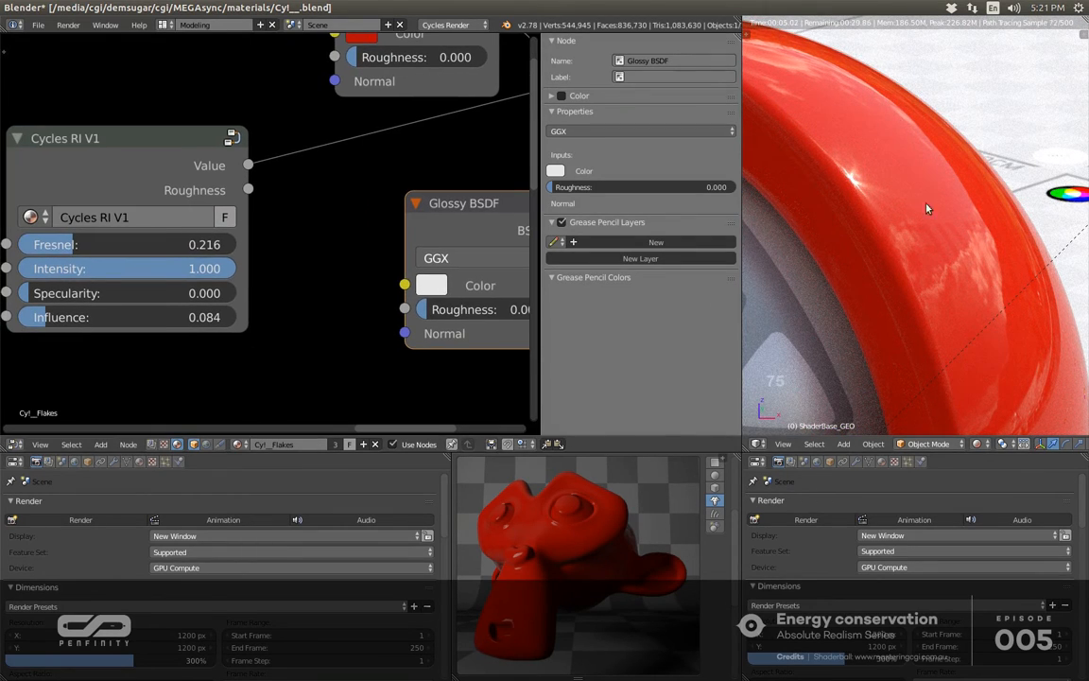
pyautogui.moveTo(104, 317); pyautogui.dragTo(272, 316)
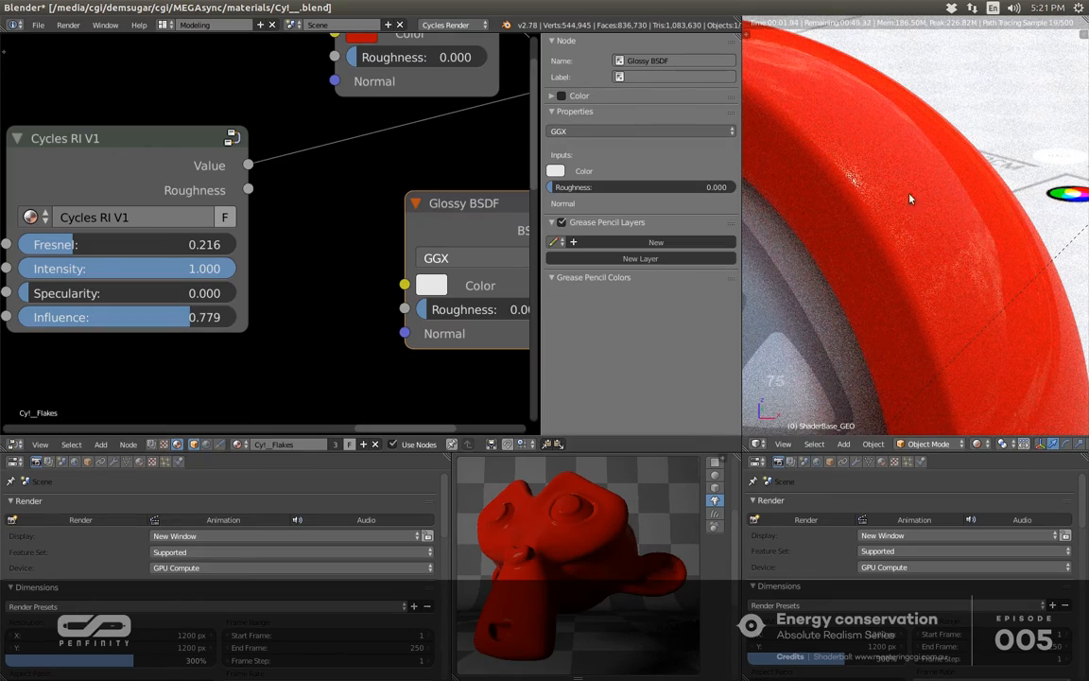
# - Inspect the shell's reflections and fine-tune the Cycles RI V1 group's Influence to 0.758
pyautogui.scroll(-3, 929, 212)
pyautogui.moveTo(926, 216); pyautogui.dragTo(895, 227, button='middle')
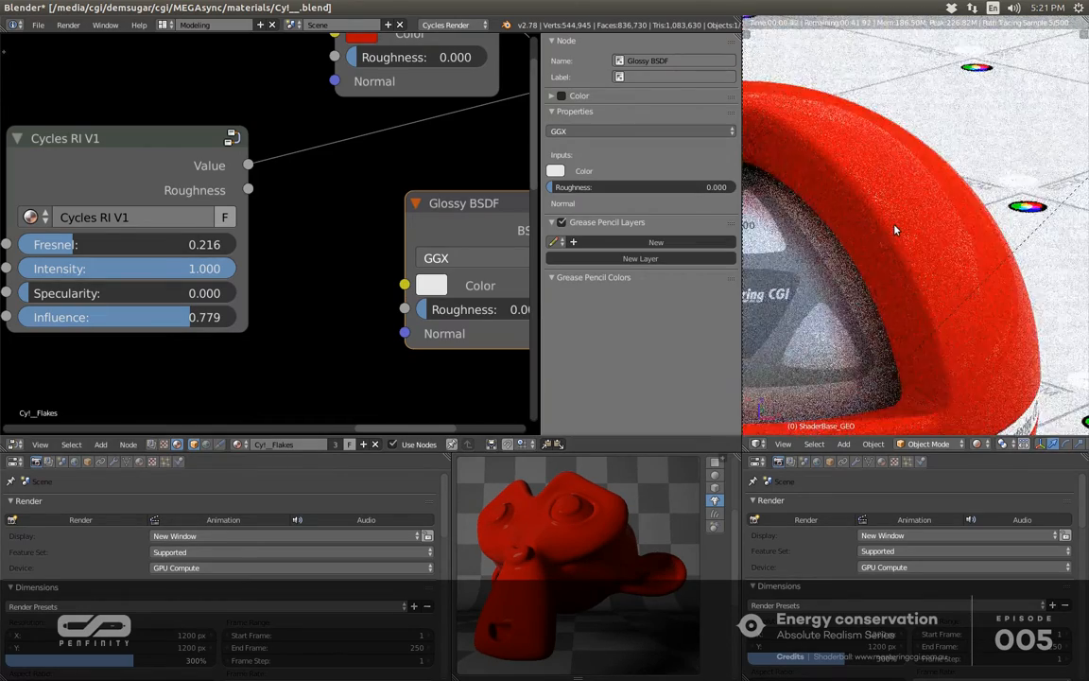
pyautogui.scroll(4, 893, 225)
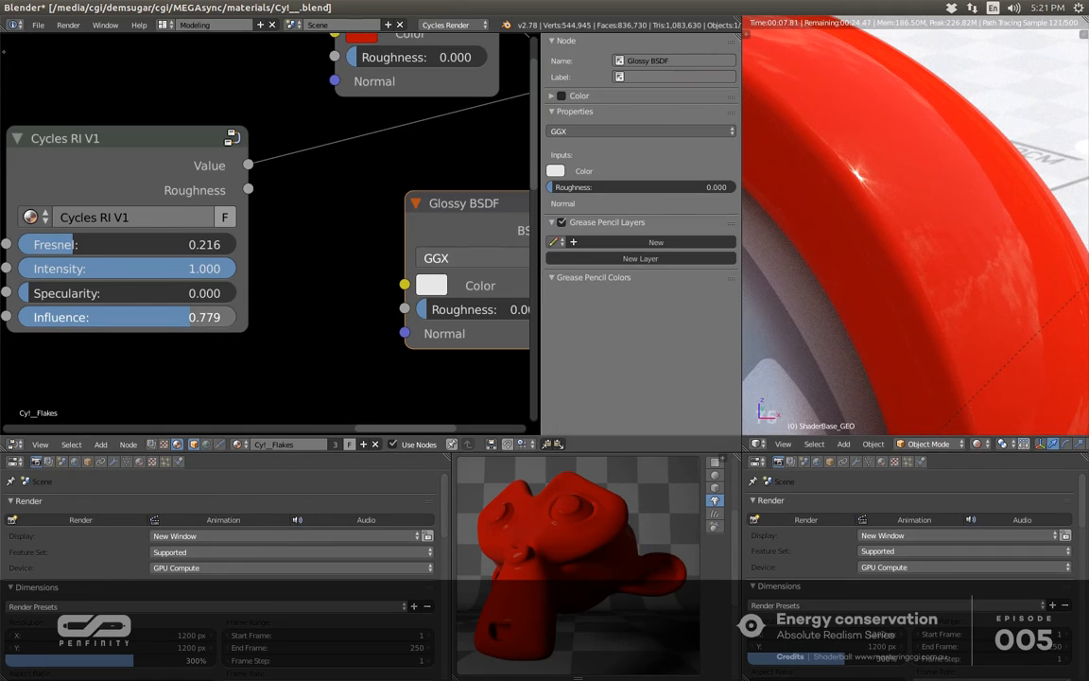
pyautogui.moveTo(191, 317); pyautogui.dragTo(186, 319)
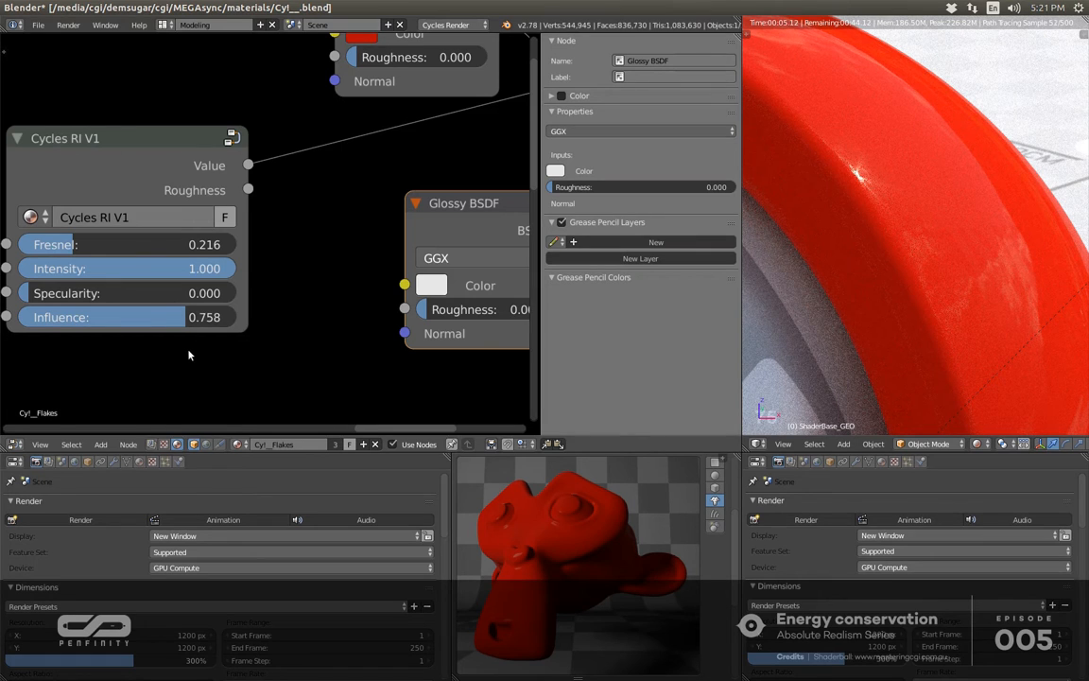
# - Check the shell's reflections from another angle and lower the Cycles RI V1 group's Influence to 0.374
pyautogui.scroll(-3, 189, 356)
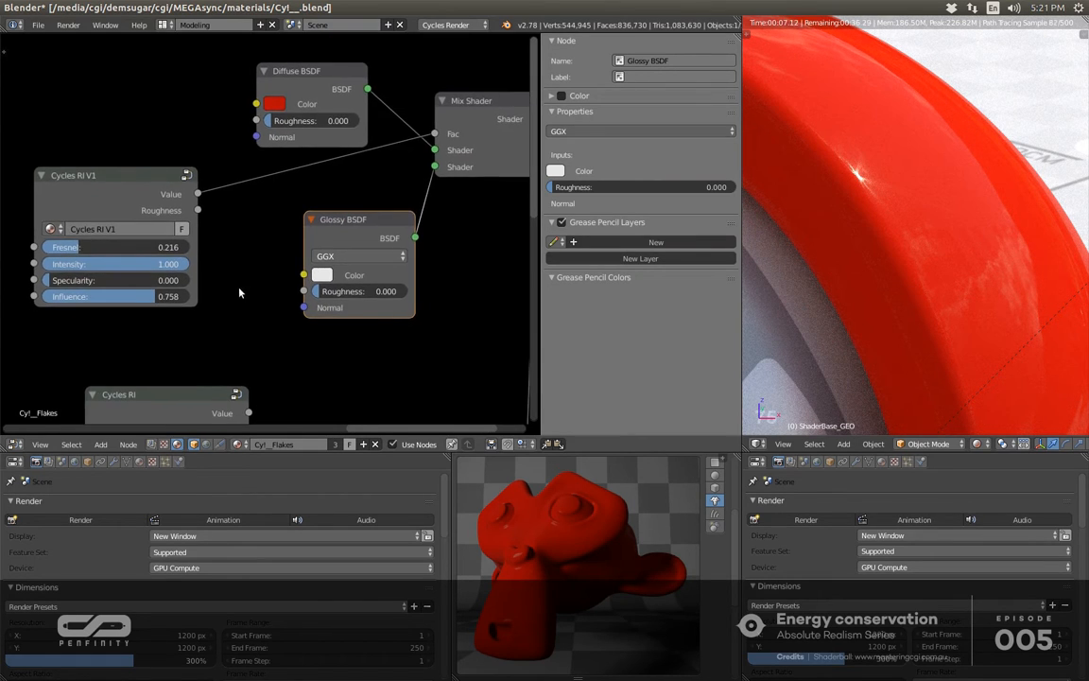
pyautogui.scroll(-2, 240, 293)
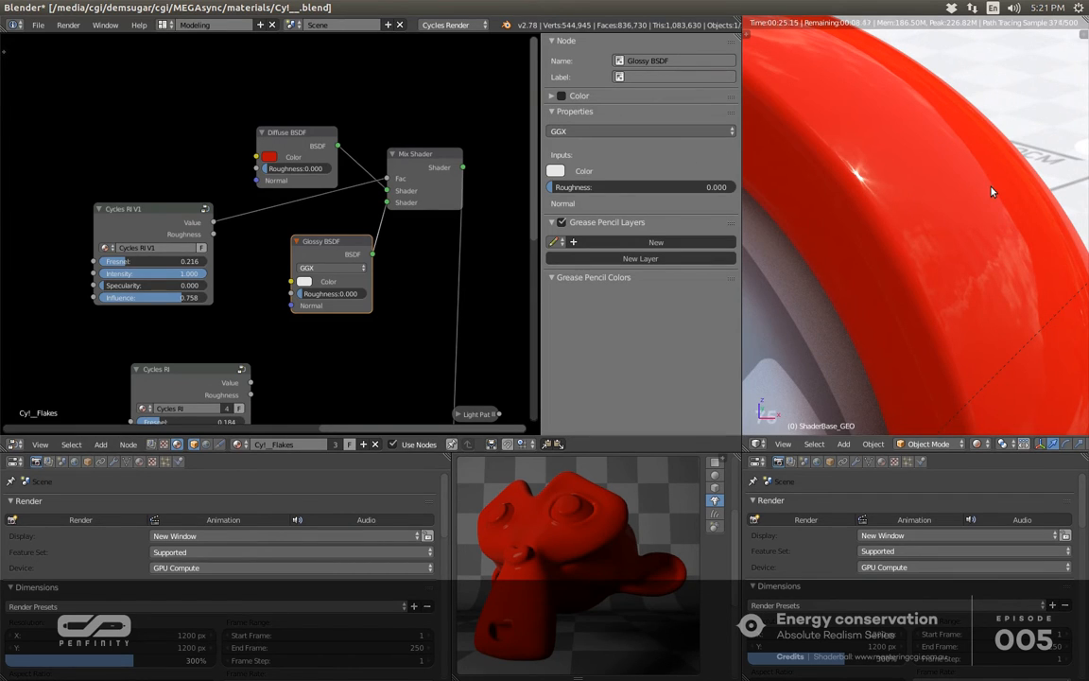
pyautogui.moveTo(988, 189); pyautogui.dragTo(931, 178, button='middle')
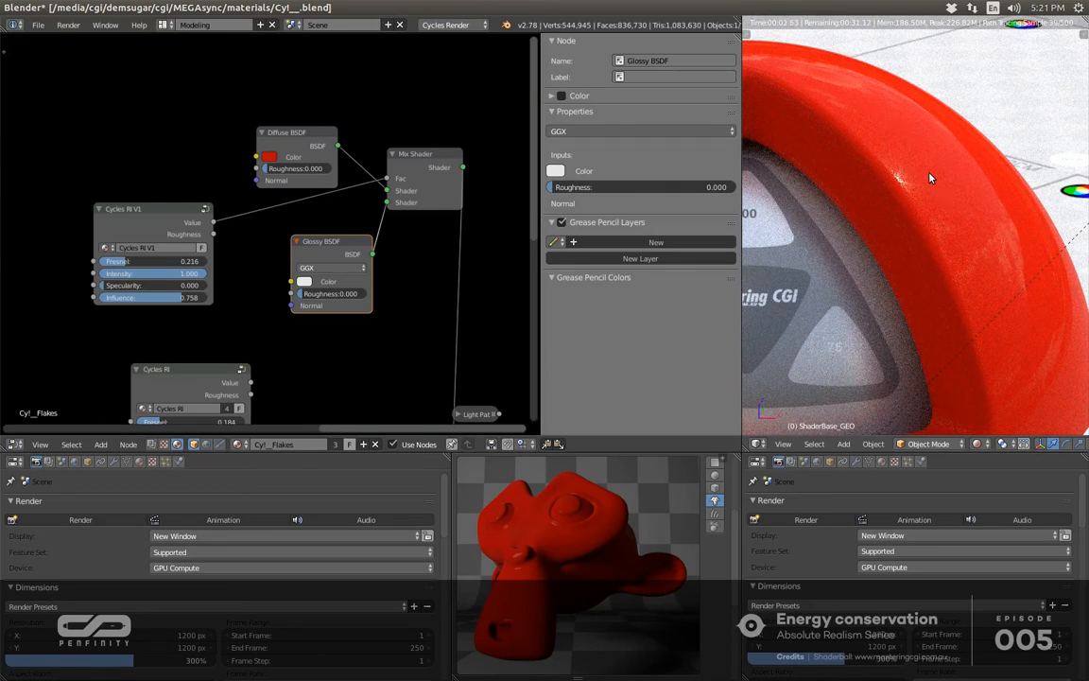
pyautogui.moveTo(930, 178); pyautogui.dragTo(1087, 194, button='middle')
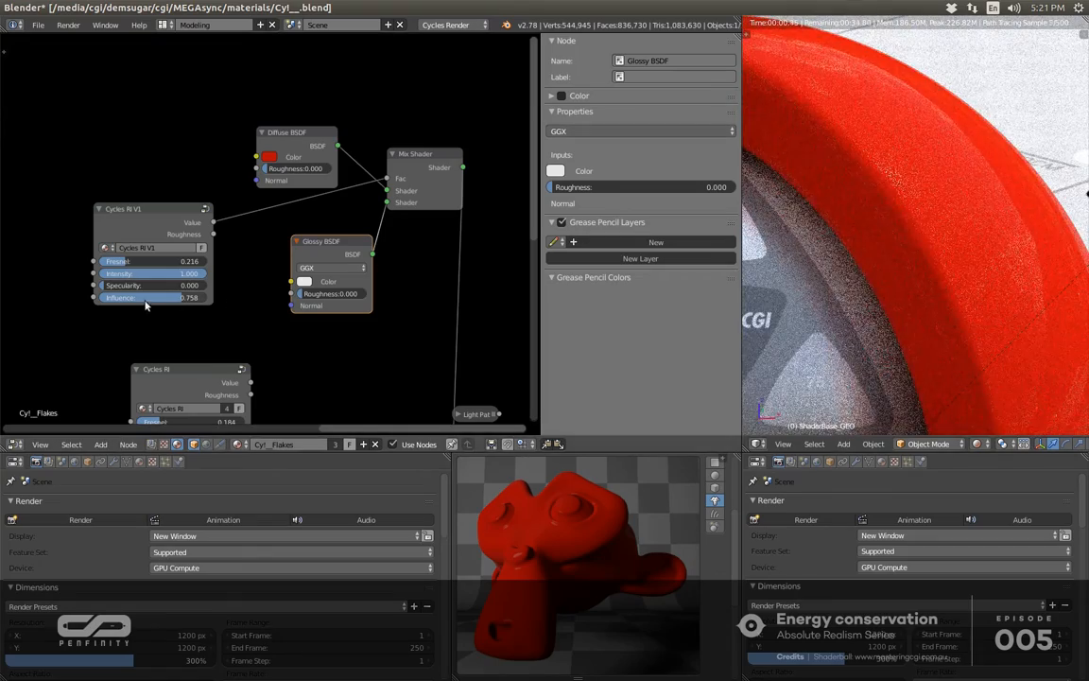
pyautogui.moveTo(179, 297); pyautogui.dragTo(137, 297)
# - Move the Cycles RI V1 group above the Diffuse BSDF and place the Glossy BSDF directly beneath the Diffuse BSDF
pyautogui.moveTo(167, 212); pyautogui.dragTo(309, 20)
pyautogui.moveTo(275, 228); pyautogui.dragTo(212, 328, button='middle')
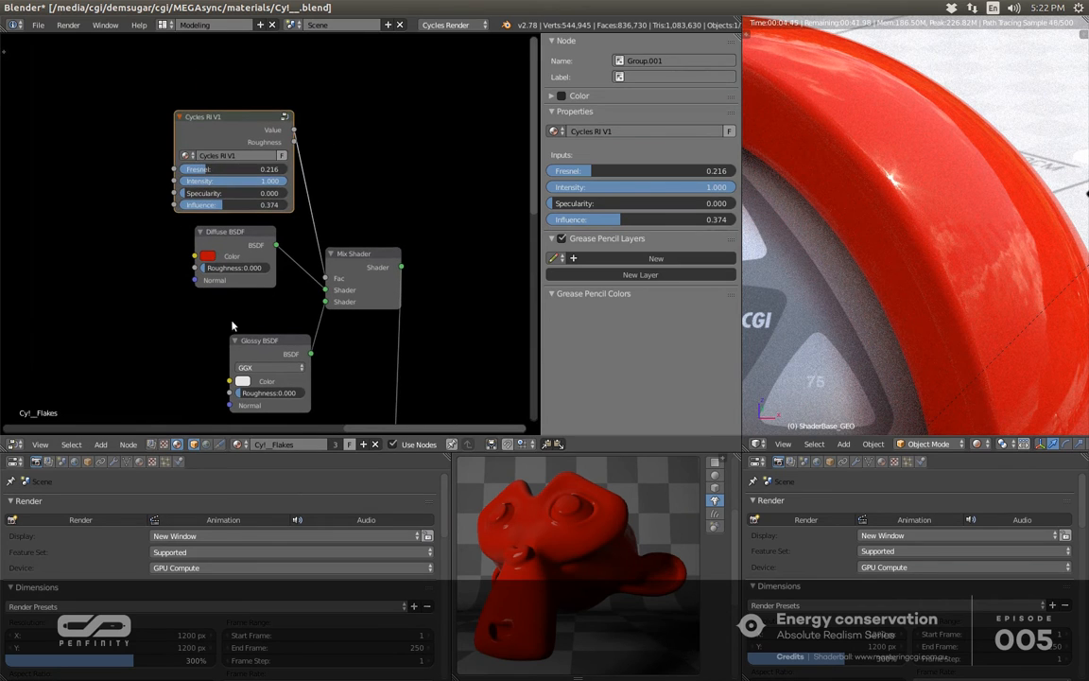
pyautogui.moveTo(258, 344); pyautogui.dragTo(217, 310)
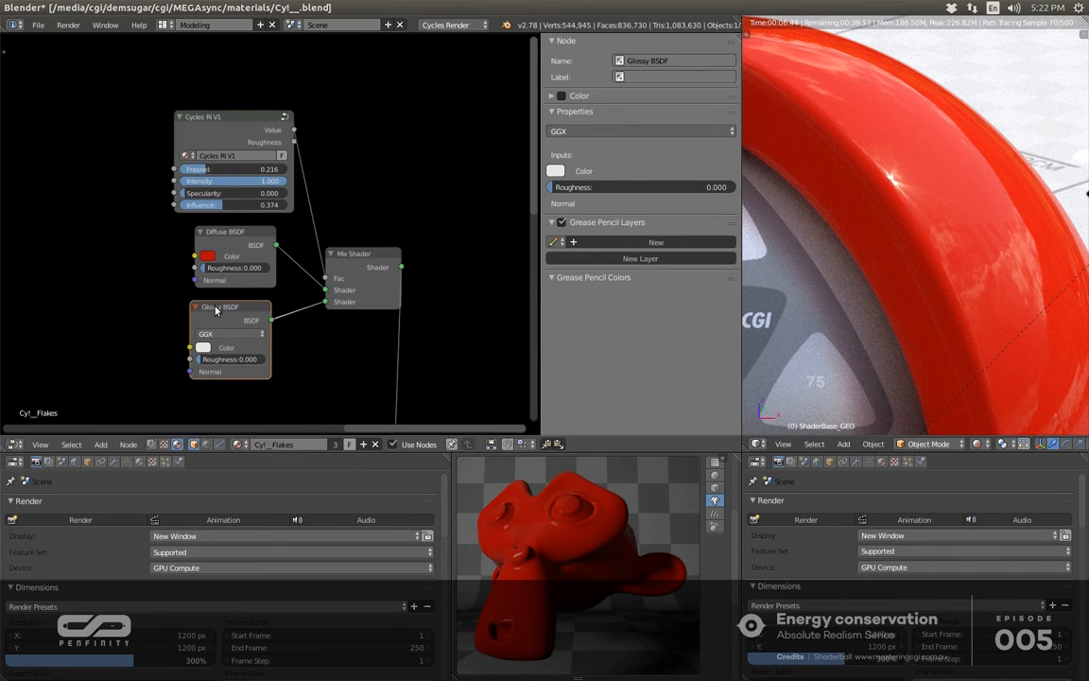
# - Examine the rendered red shader ball and the node chain from Cycles RI V1 through the Mix Shader
pyautogui.scroll(-3, 1018, 160)
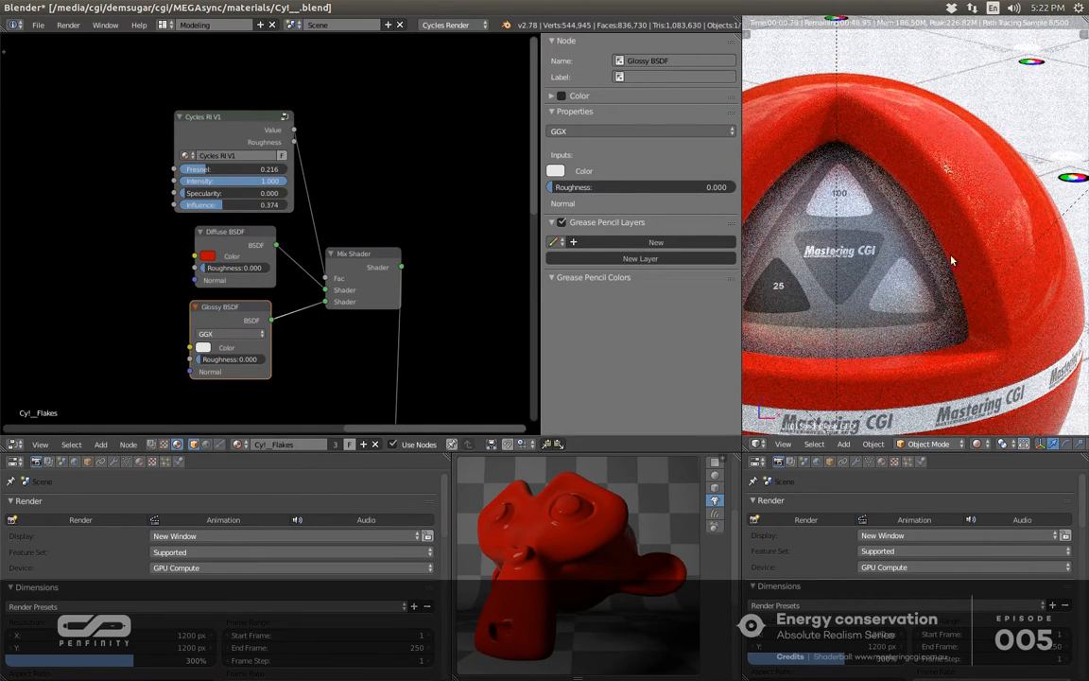
pyautogui.keyDown('shift'); pyautogui.moveTo(951, 256); pyautogui.dragTo(968, 184, button='middle'); pyautogui.keyUp('shift')
pyautogui.scroll(-4, 294, 268)
pyautogui.moveTo(314, 264); pyautogui.dragTo(347, 164, button='middle')
pyautogui.scroll(4, 316, 184)
pyautogui.moveTo(283, 227); pyautogui.dragTo(296, 281, button='middle')
pyautogui.moveTo(286, 380); pyautogui.dragTo(364, 266, button='middle')
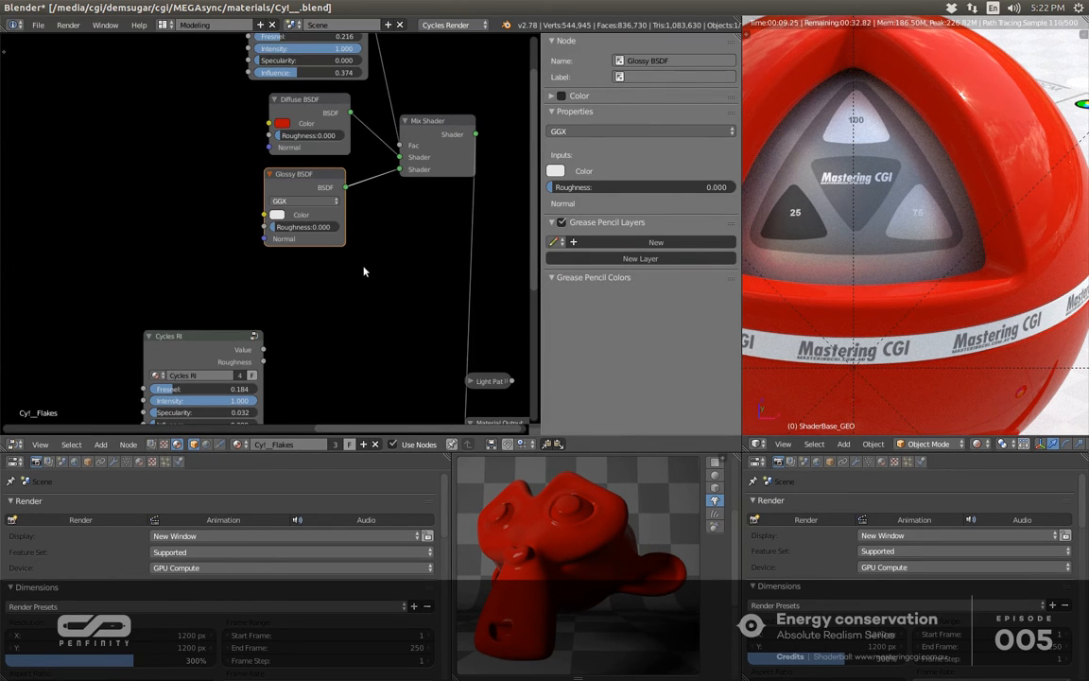
pyautogui.moveTo(392, 194); pyautogui.dragTo(393, 266, button='middle')
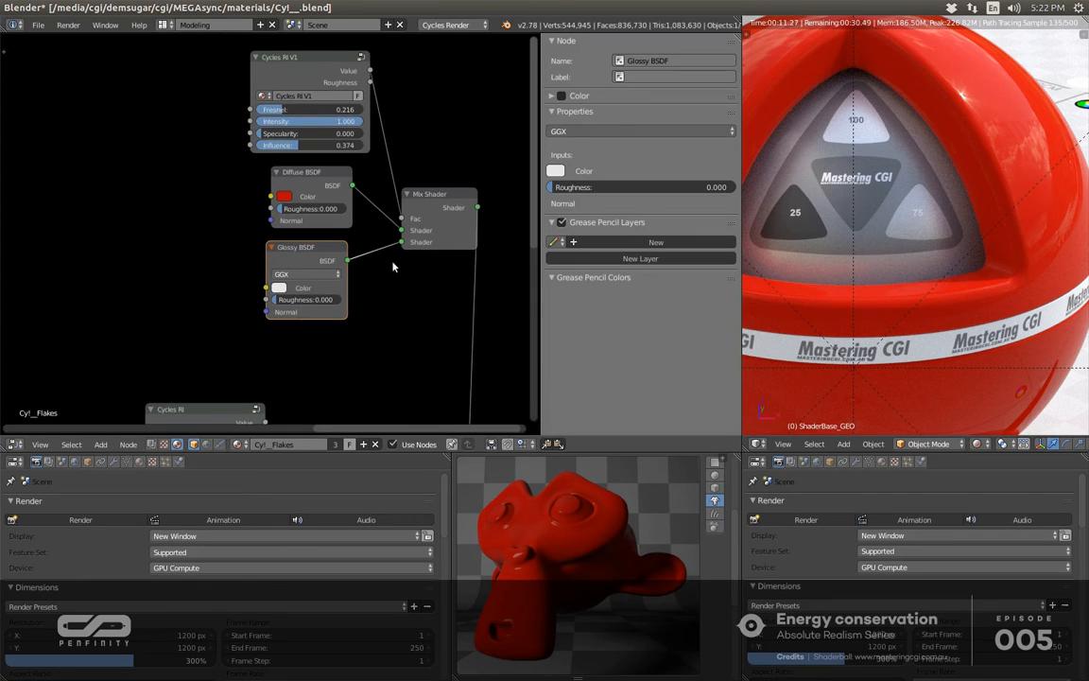
pyautogui.moveTo(322, 290); pyautogui.dragTo(356, 282, button='middle')
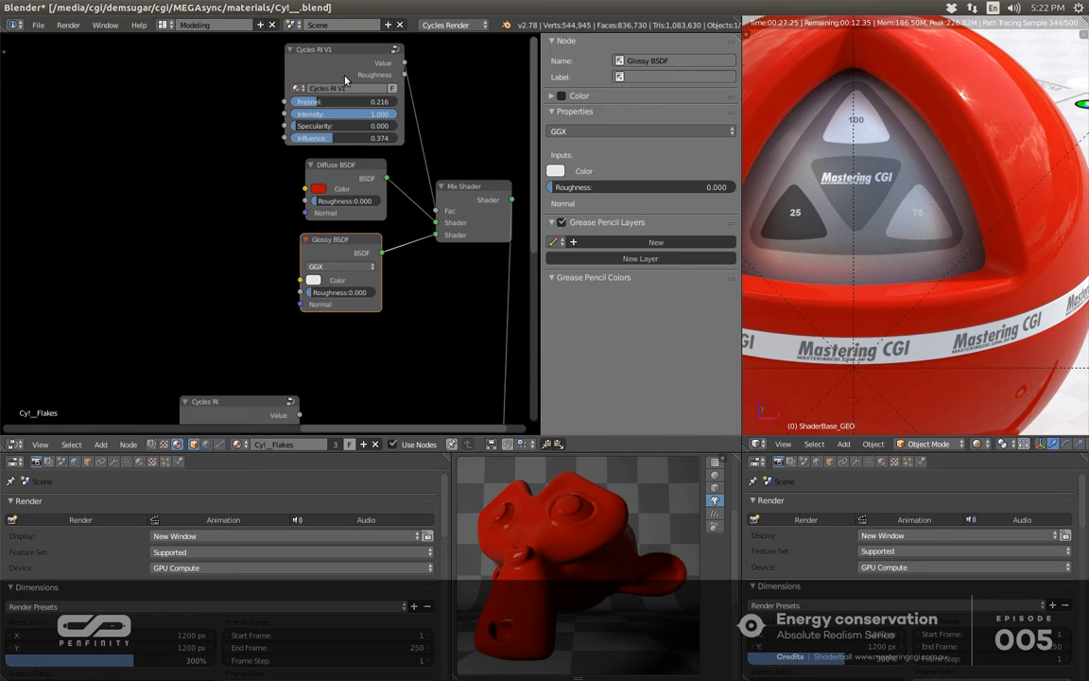
# - Tidy the layout by shifting the Cycles RI V1 group outward and lining up the Glossy BSDF under the Diffuse BSDF
pyautogui.moveTo(333, 54); pyautogui.dragTo(301, 53)
pyautogui.moveTo(313, 60); pyautogui.dragTo(314, 60)
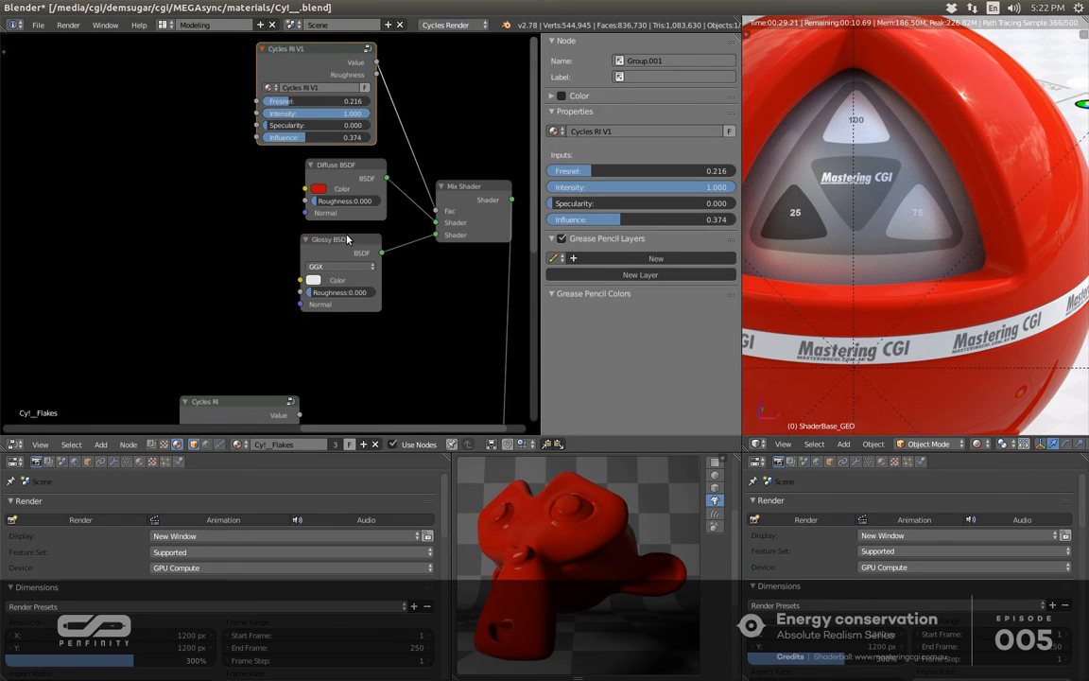
pyautogui.moveTo(351, 240); pyautogui.dragTo(357, 236)
pyautogui.moveTo(360, 216); pyautogui.dragTo(340, 286, button='middle')
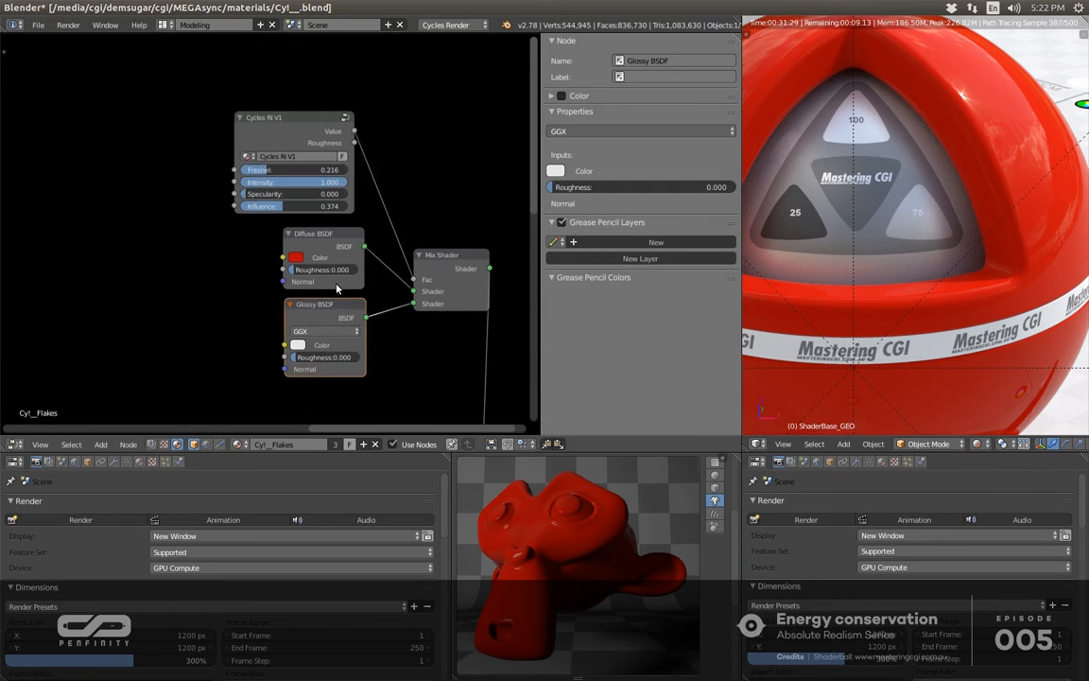
# - Preview the Cycles RI V1 group's Value output on the whole shader ball
pyautogui.scroll(-6, 870, 219)
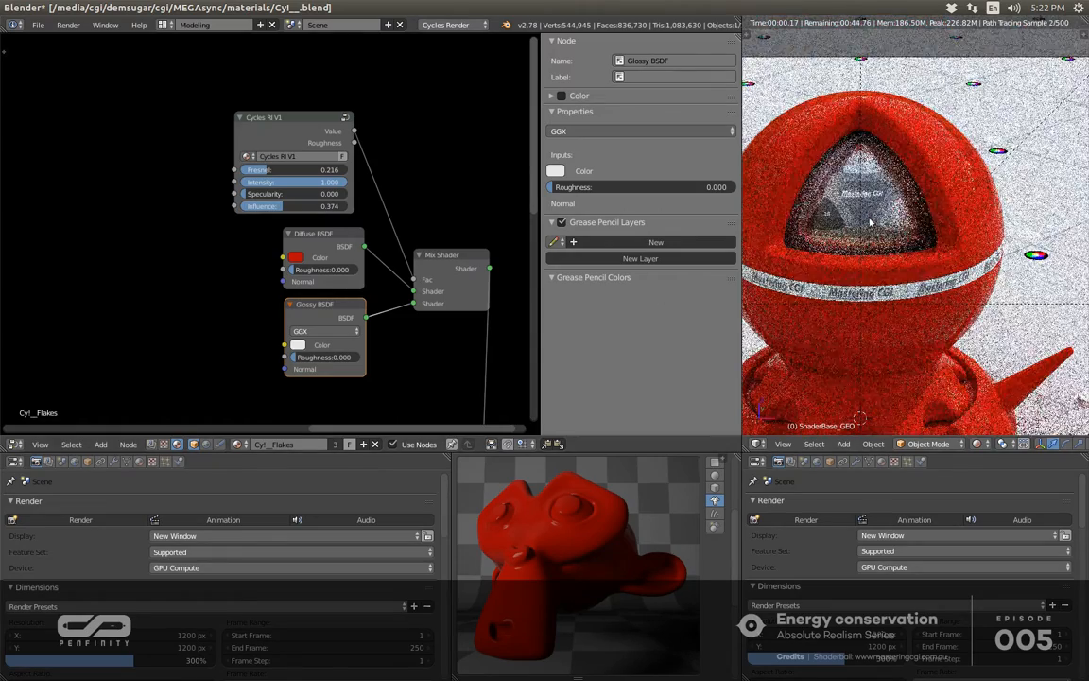
pyautogui.scroll(-4, 921, 235)
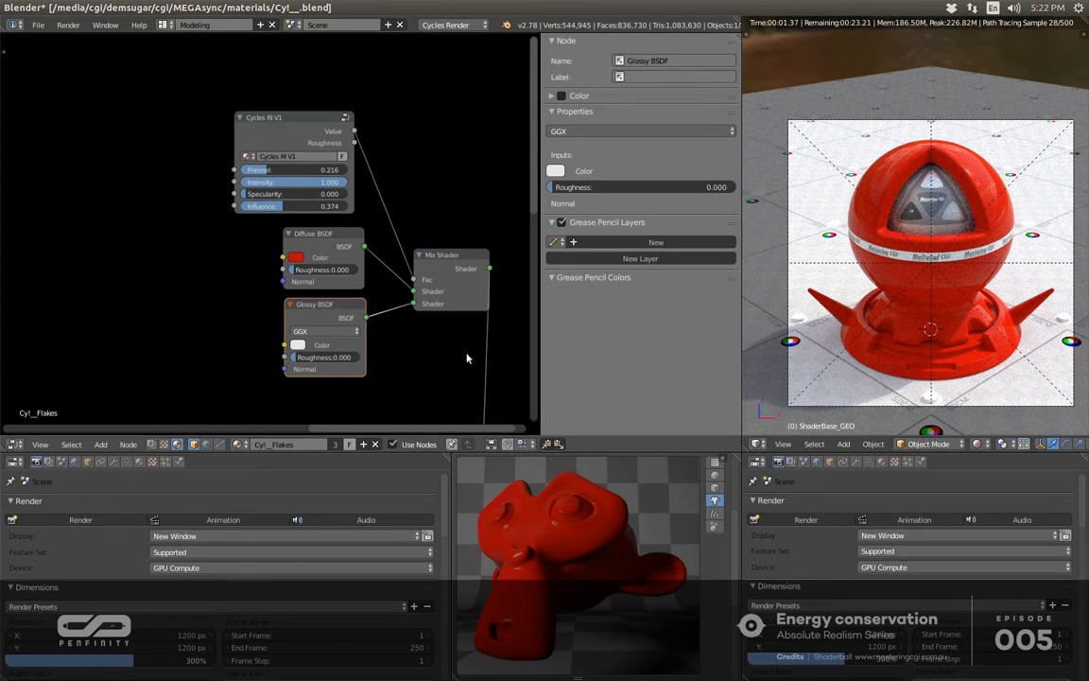
pyautogui.click(295, 127)
pyautogui.keyDown('ctrl'); pyautogui.keyDown('shift'); pyautogui.click(297, 130); pyautogui.keyUp('shift'); pyautogui.keyUp('ctrl')
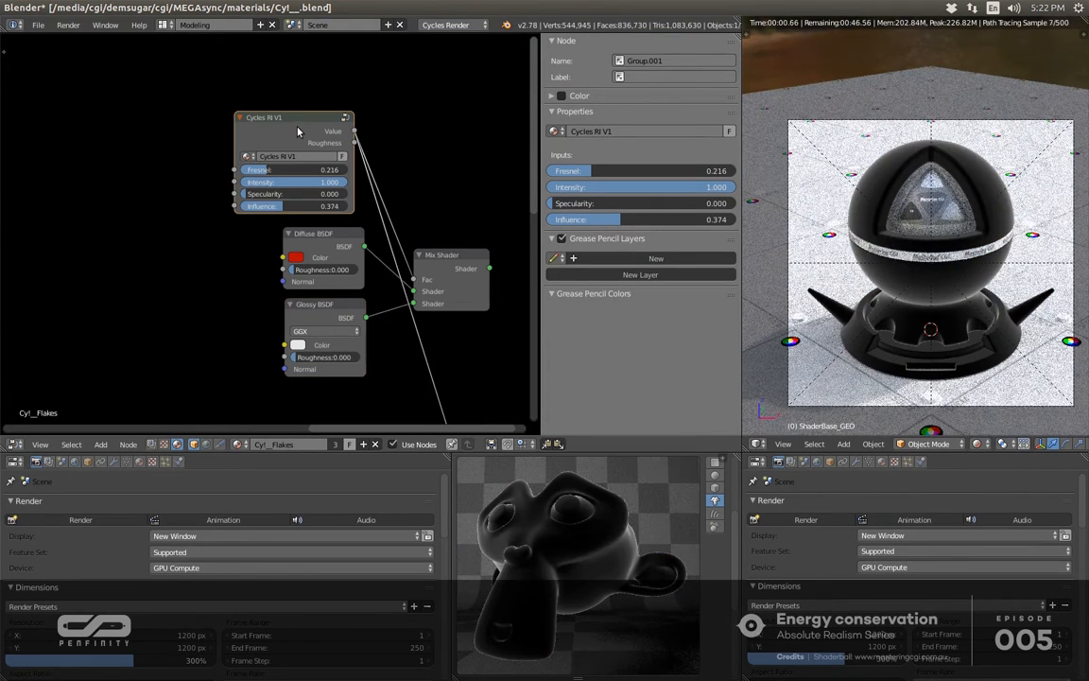